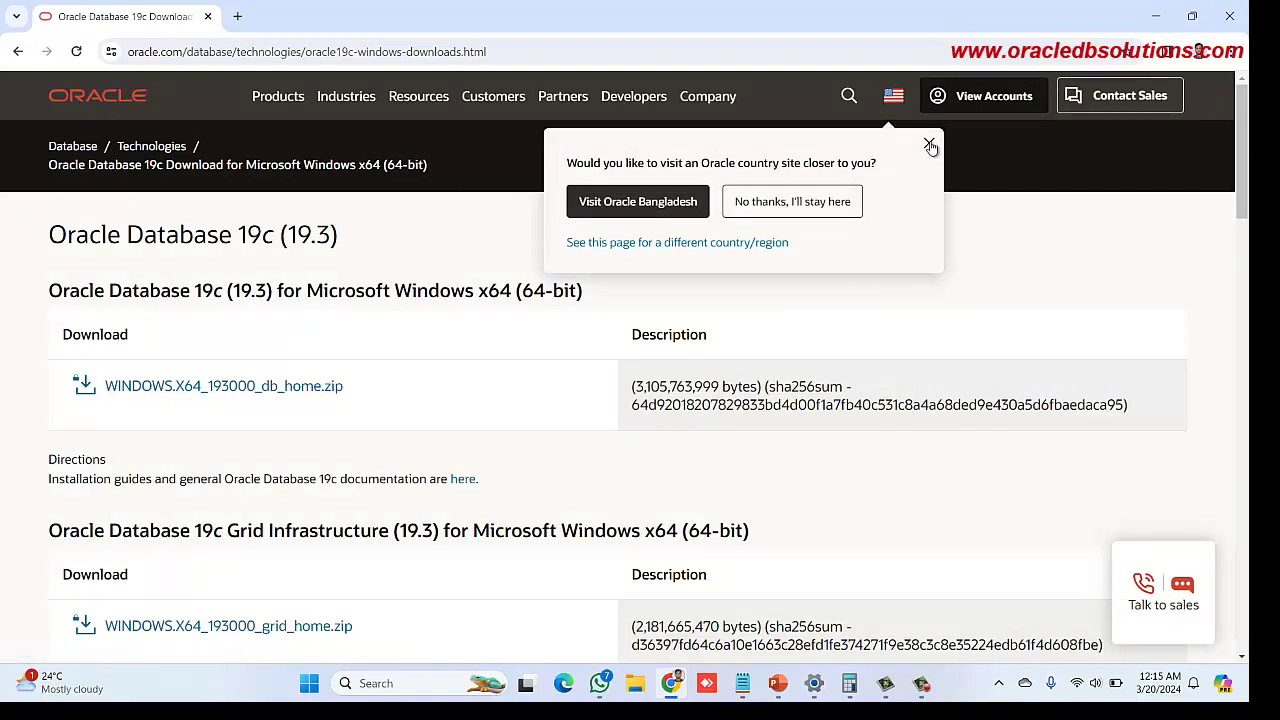
Dismiss the country popup, then open and cancel the licence prompt for WINDOWS.X64_193000_db_home.zip
left_click(929, 143)
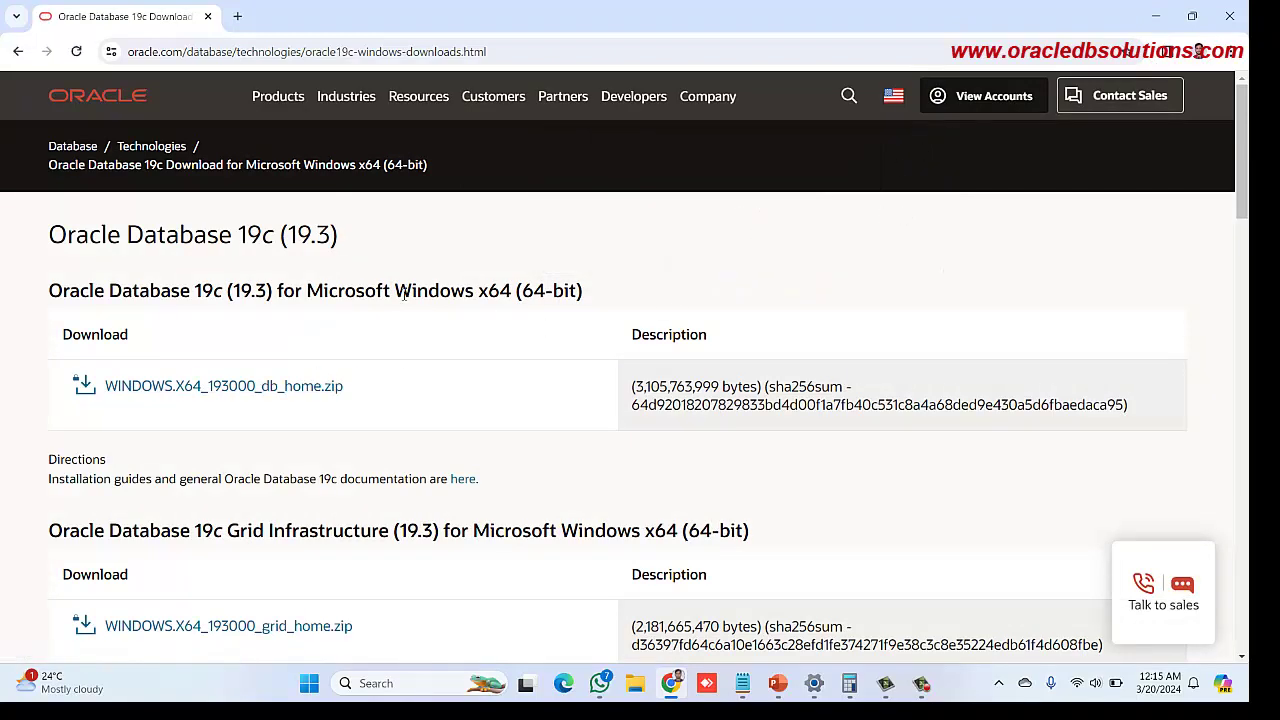
left_click(290, 387)
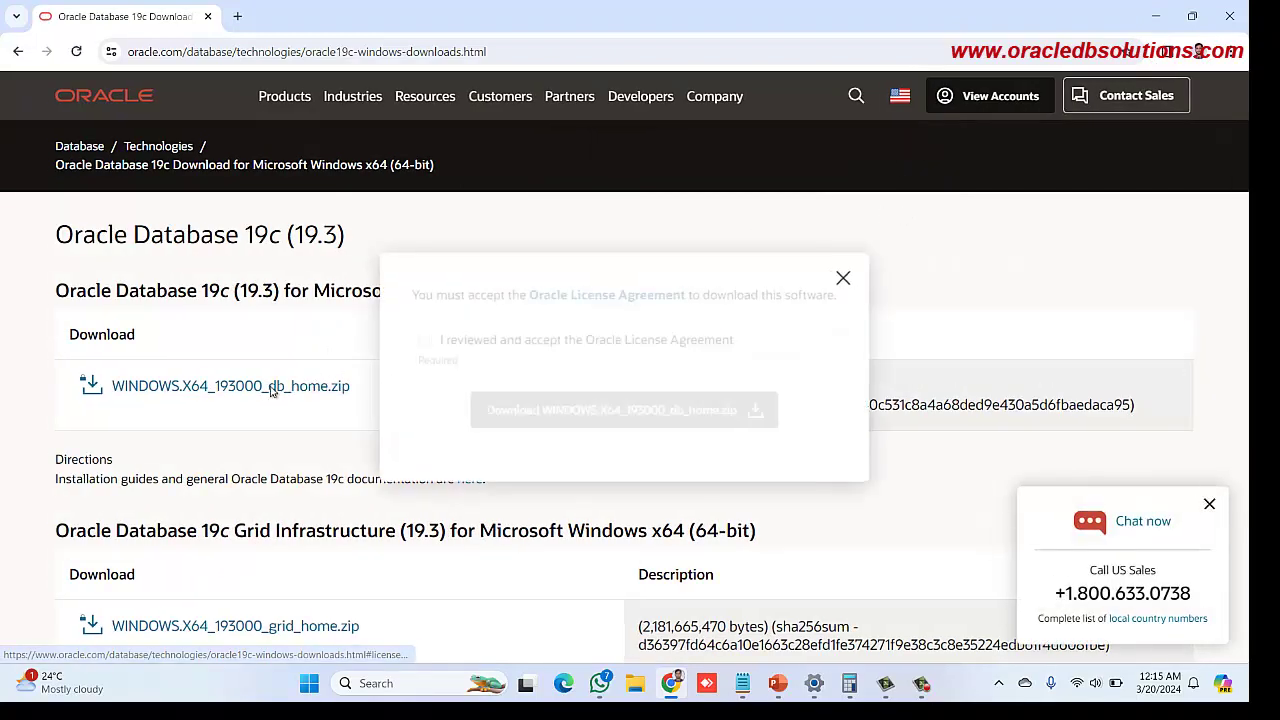
left_click(423, 340)
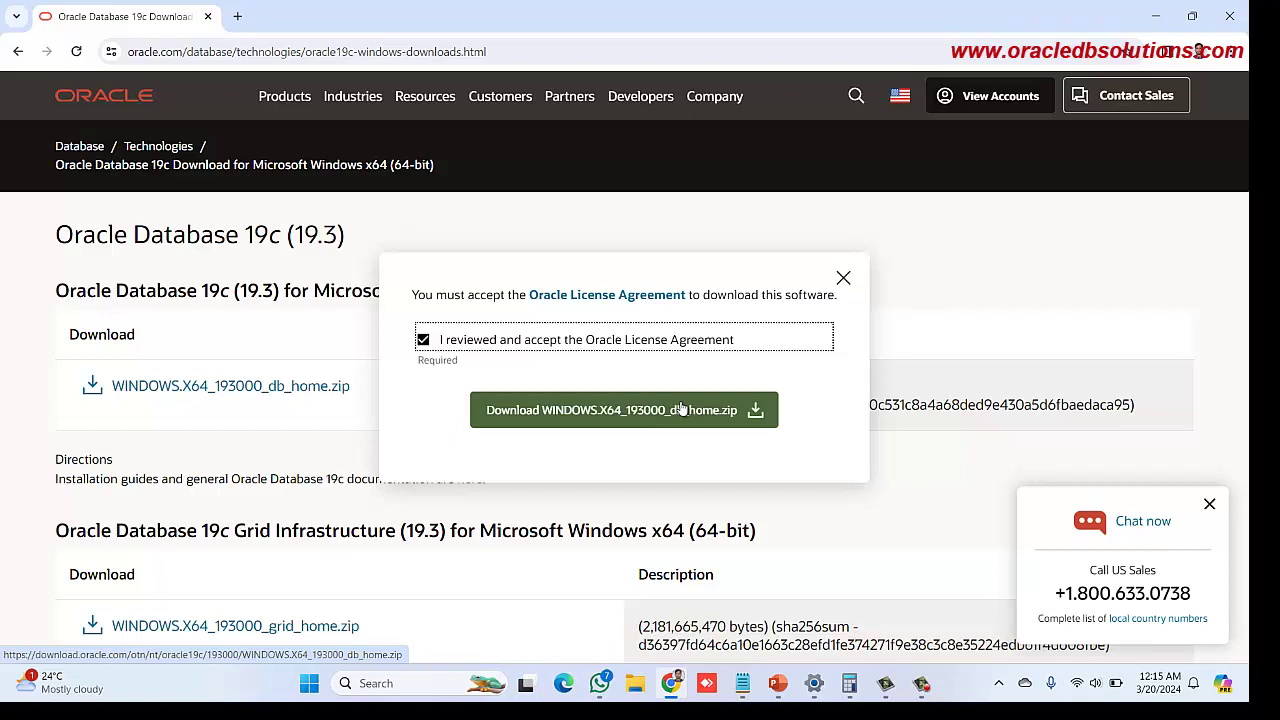
left_click(843, 277)
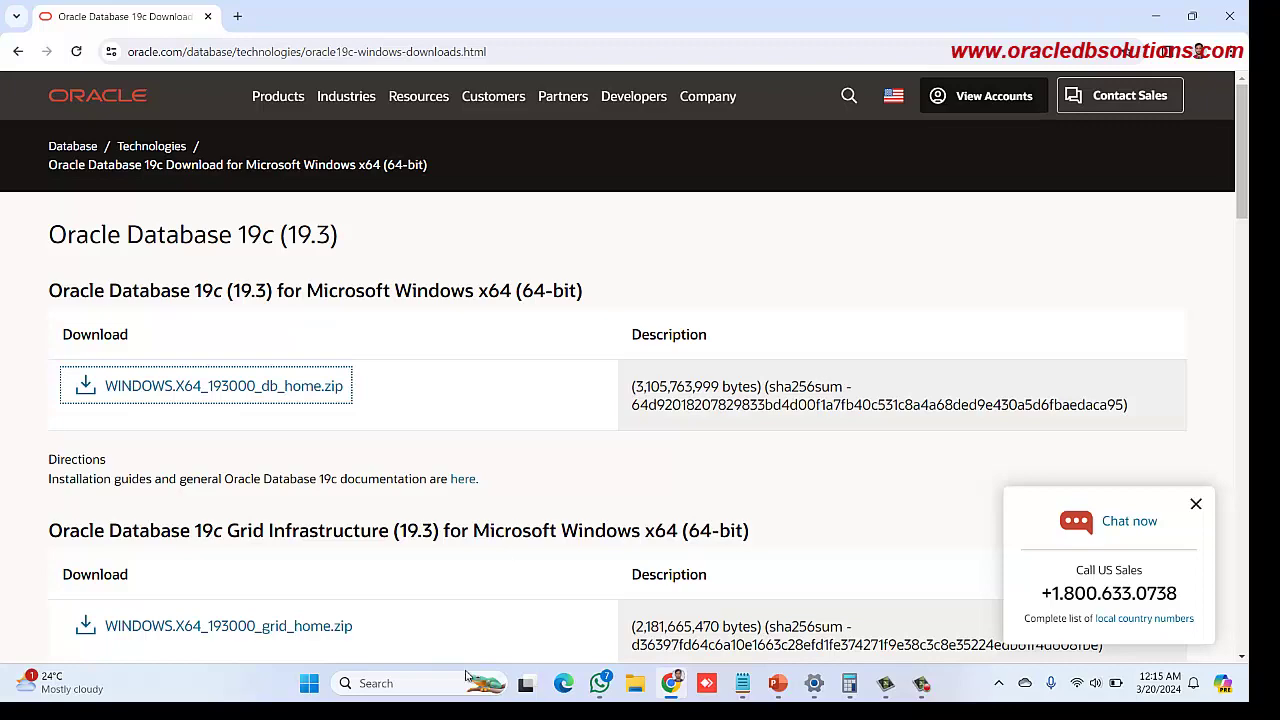
key("alt+Tab")
In File Explorer, navigate through This PC, OS (C:) and DBINSTALL into db_home
left_click(635, 683)
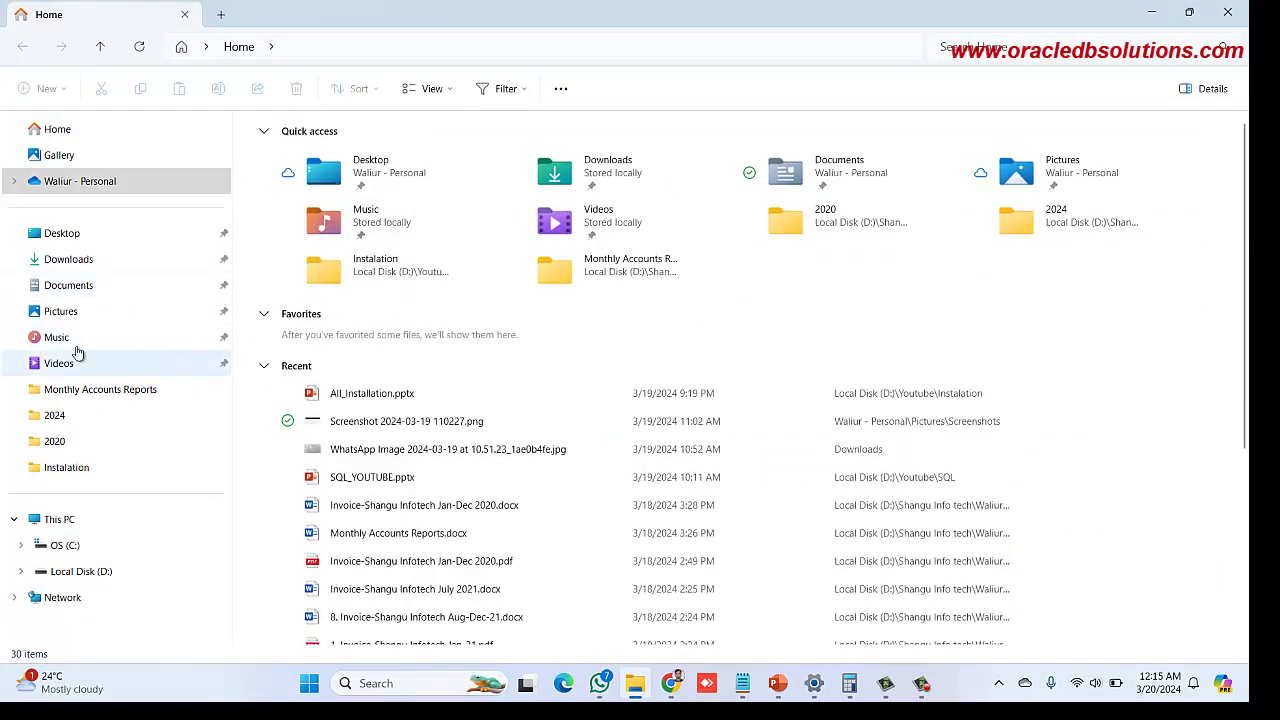
left_click(48, 520)
double_click(389, 171)
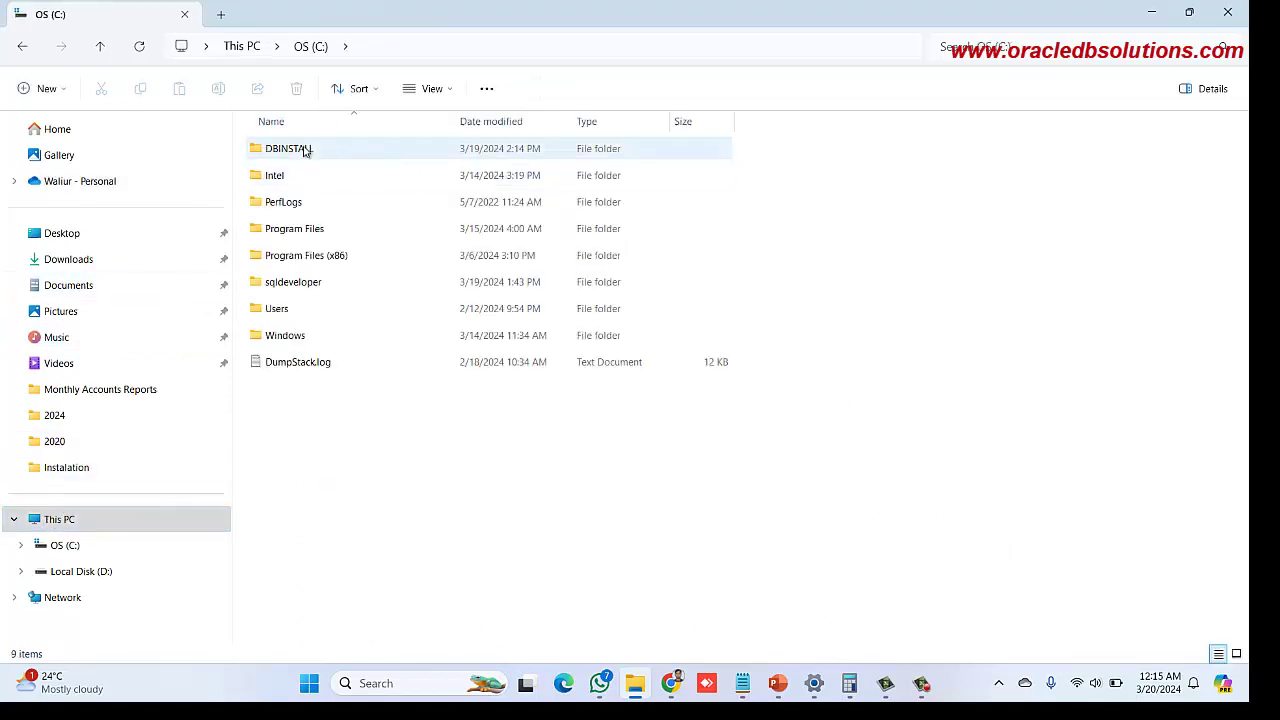
left_click(305, 150)
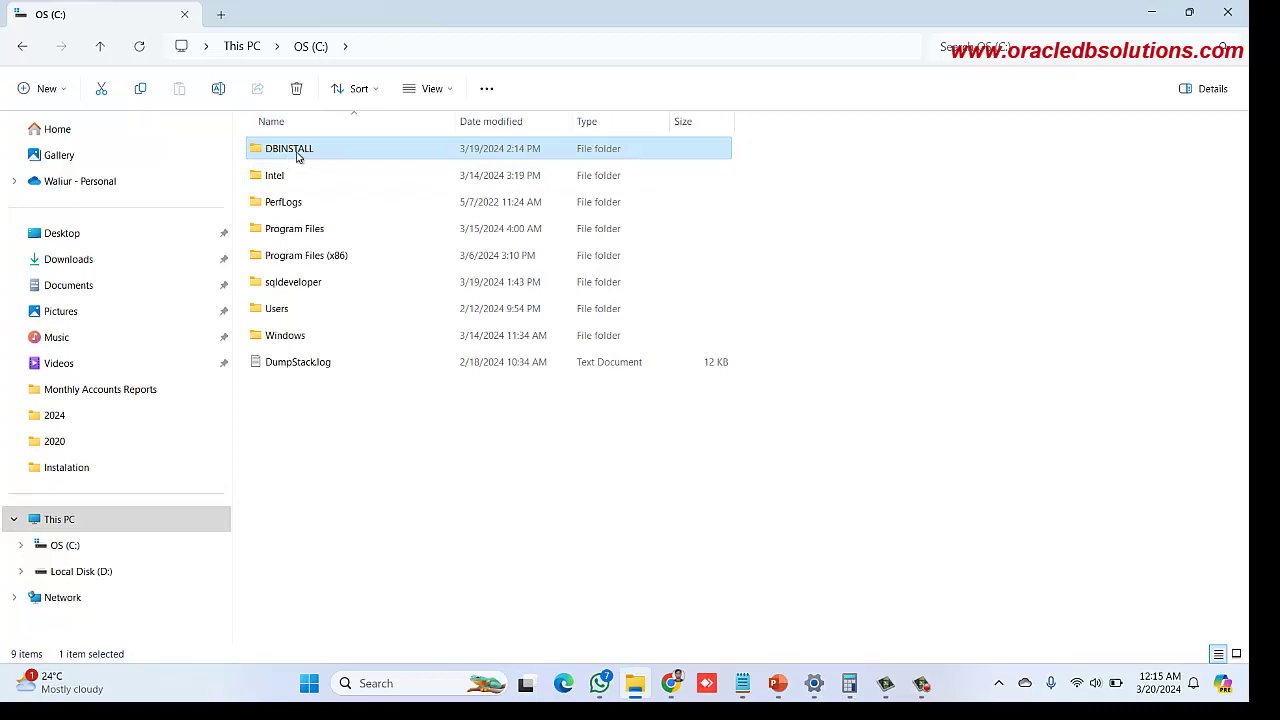
double_click(296, 155)
double_click(292, 158)
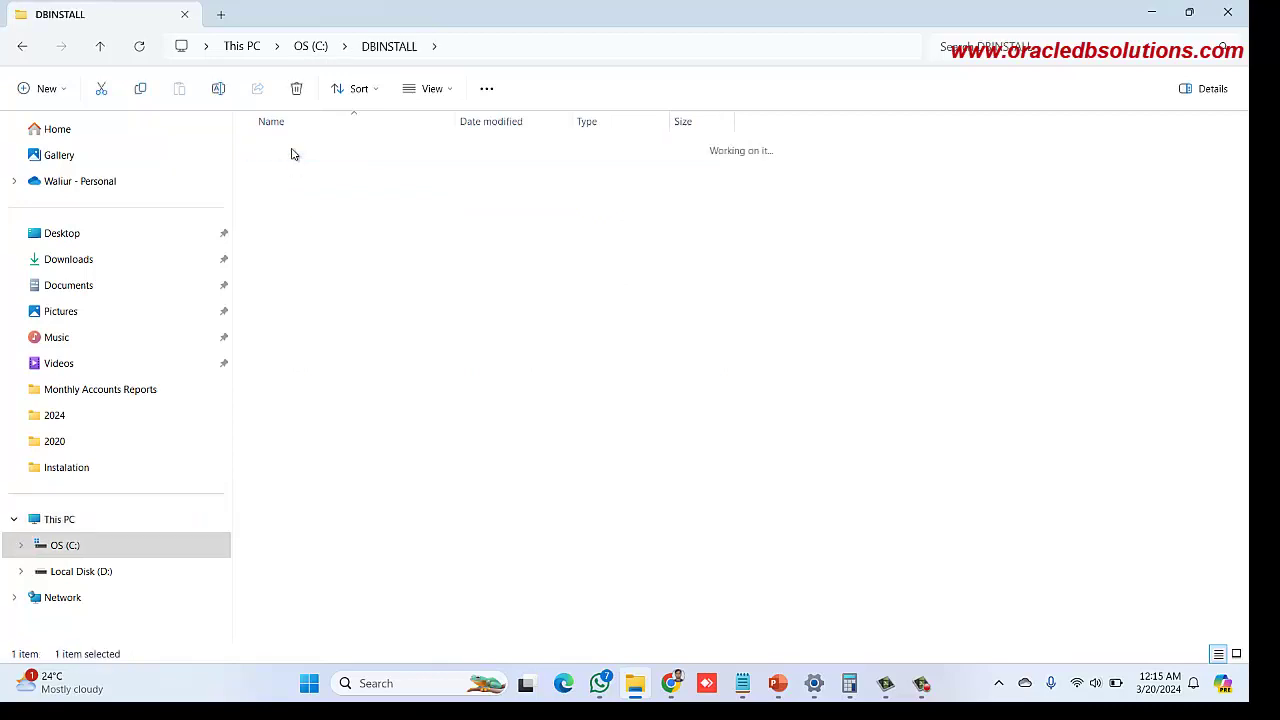
Reopen db_home from DBINSTALL and select setup.exe at the bottom of the list
left_click(24, 48)
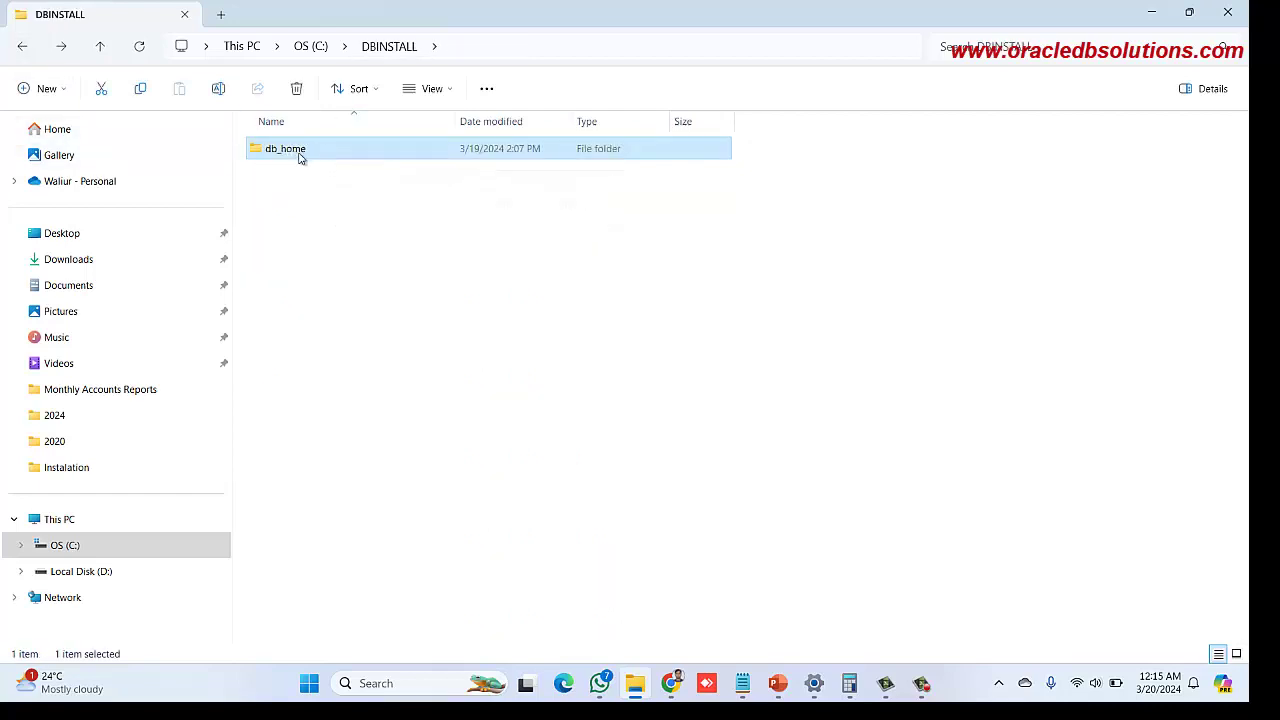
mouse_move(302, 153)
double_click(321, 151)
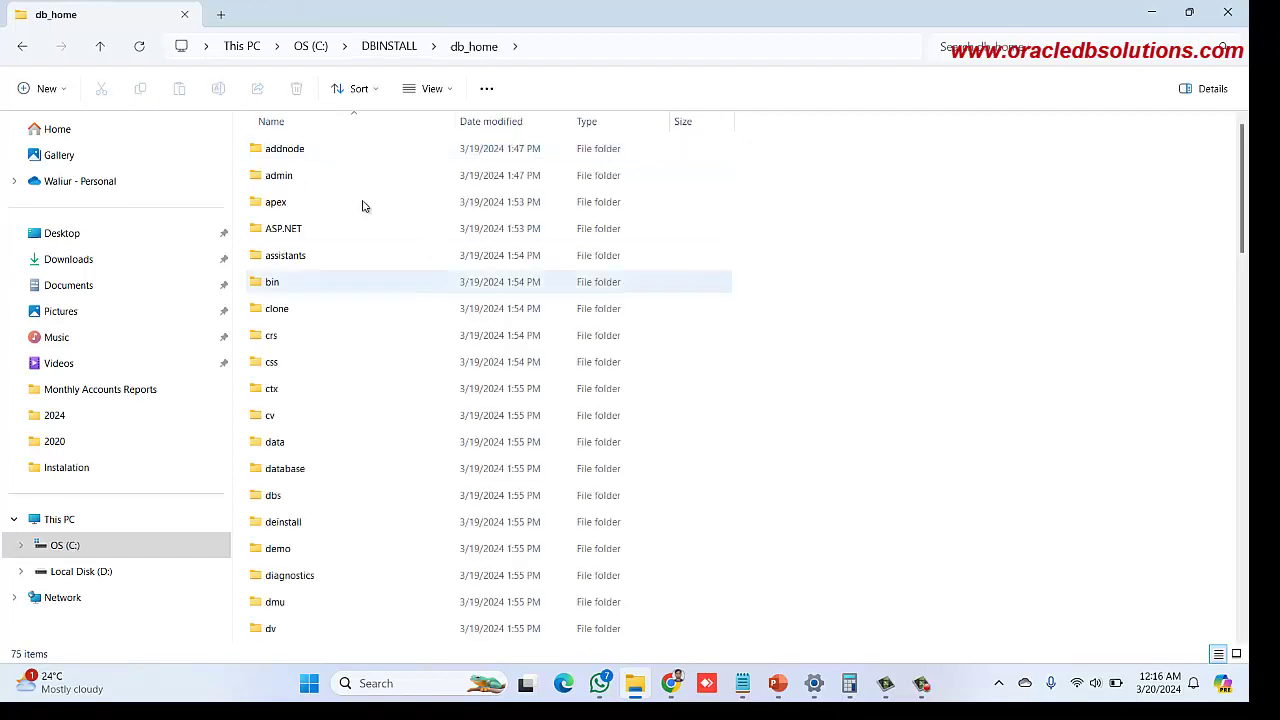
scroll(286, 291, "down", 15)
scroll(289, 279, "up", 10)
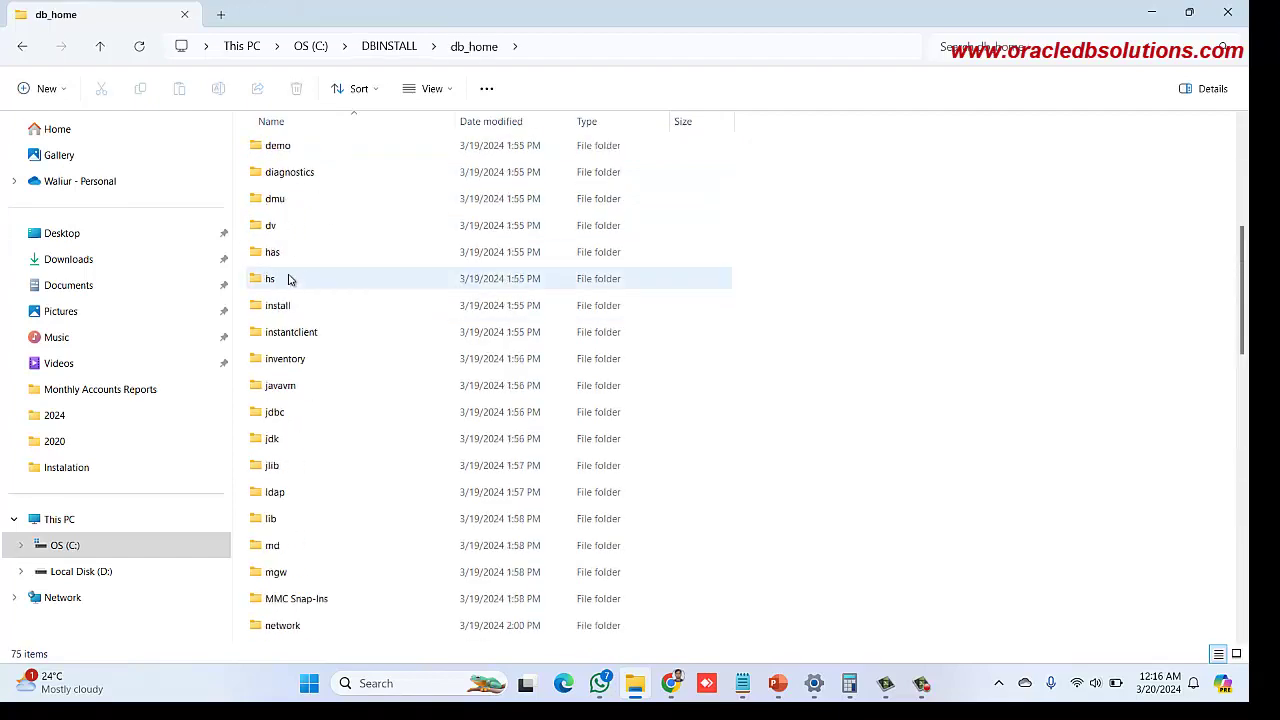
scroll(289, 279, "up", 5)
left_click(405, 45)
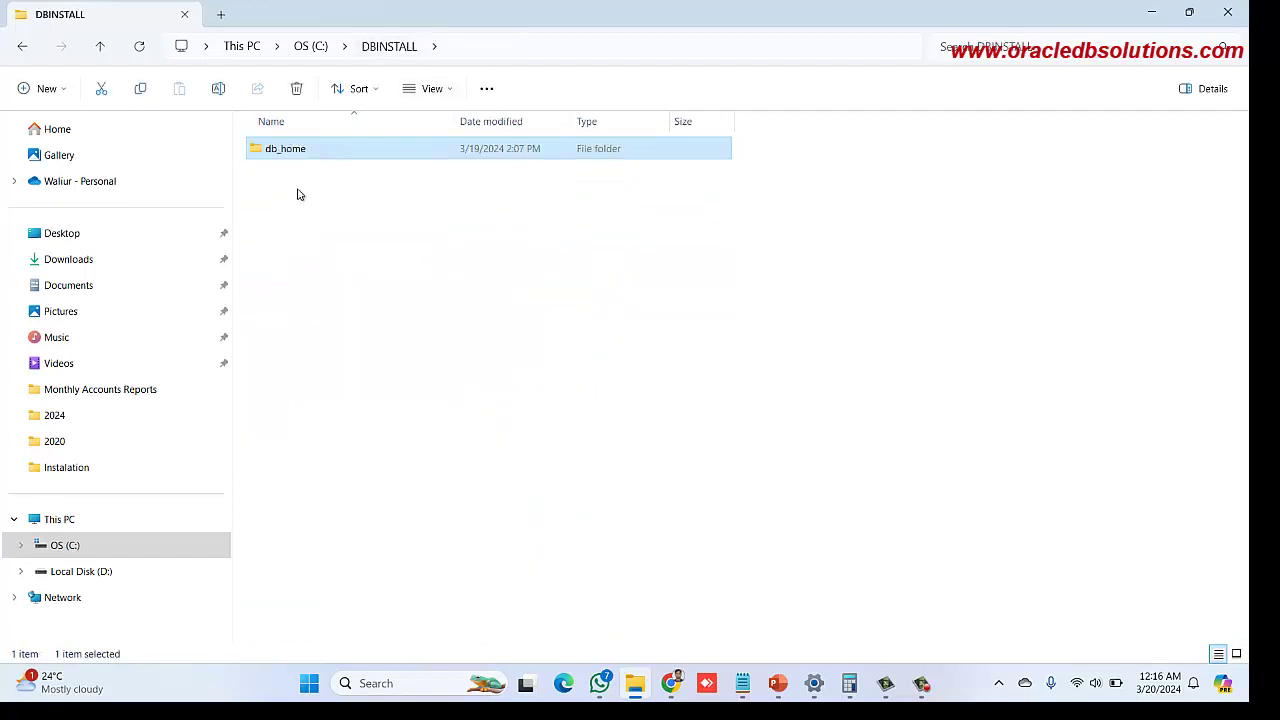
double_click(302, 158)
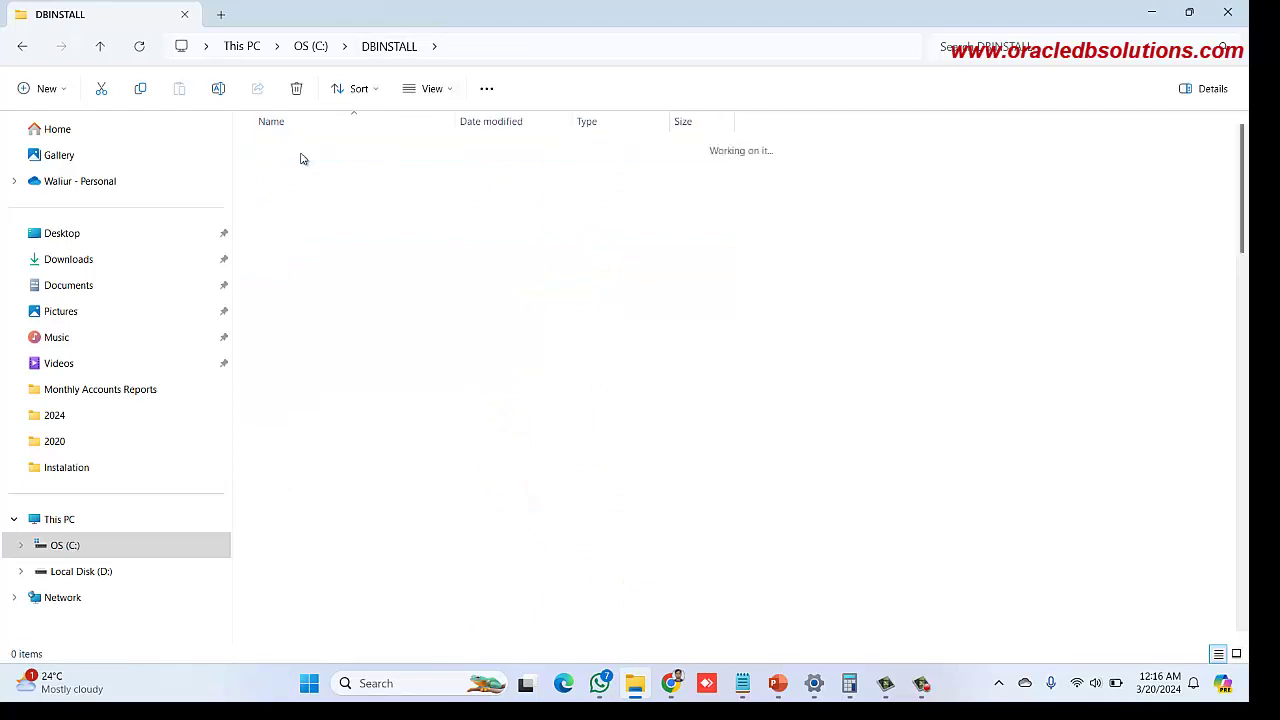
scroll(300, 252, "down", 18)
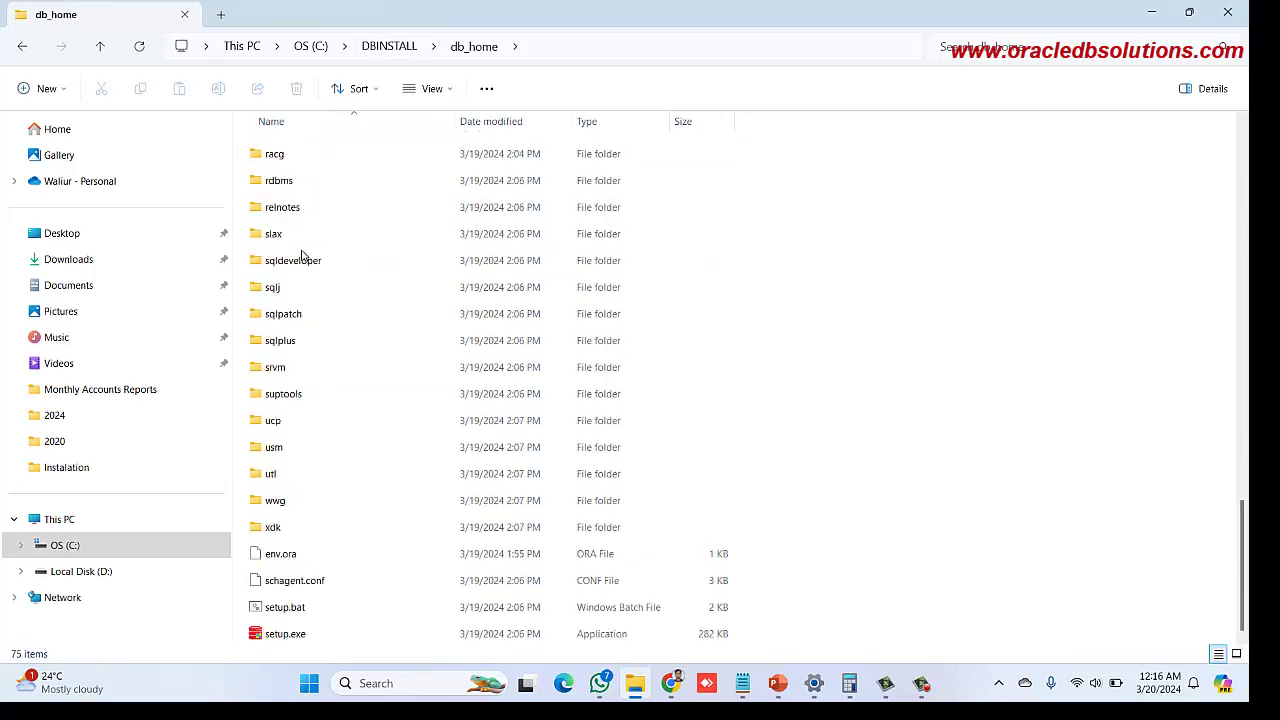
left_click(287, 637)
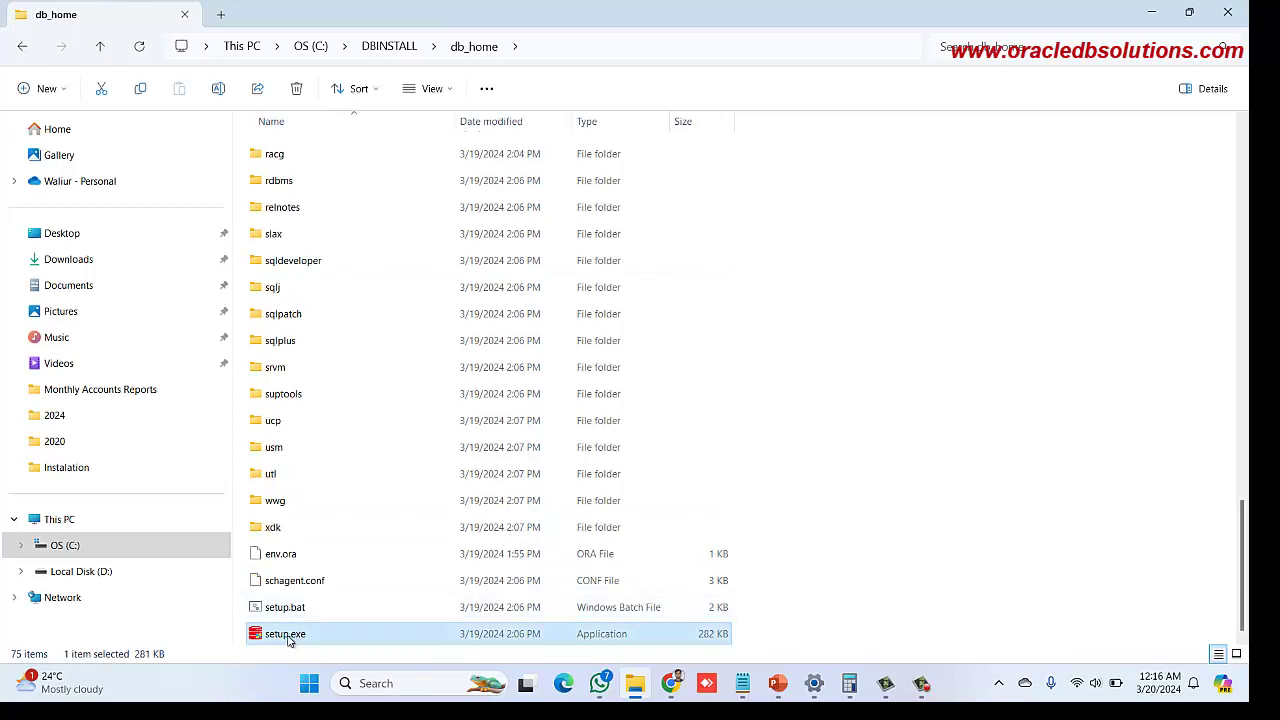
Run setup.exe as administrator to start the Oracle Database 19c Installer
right_click(288, 640)
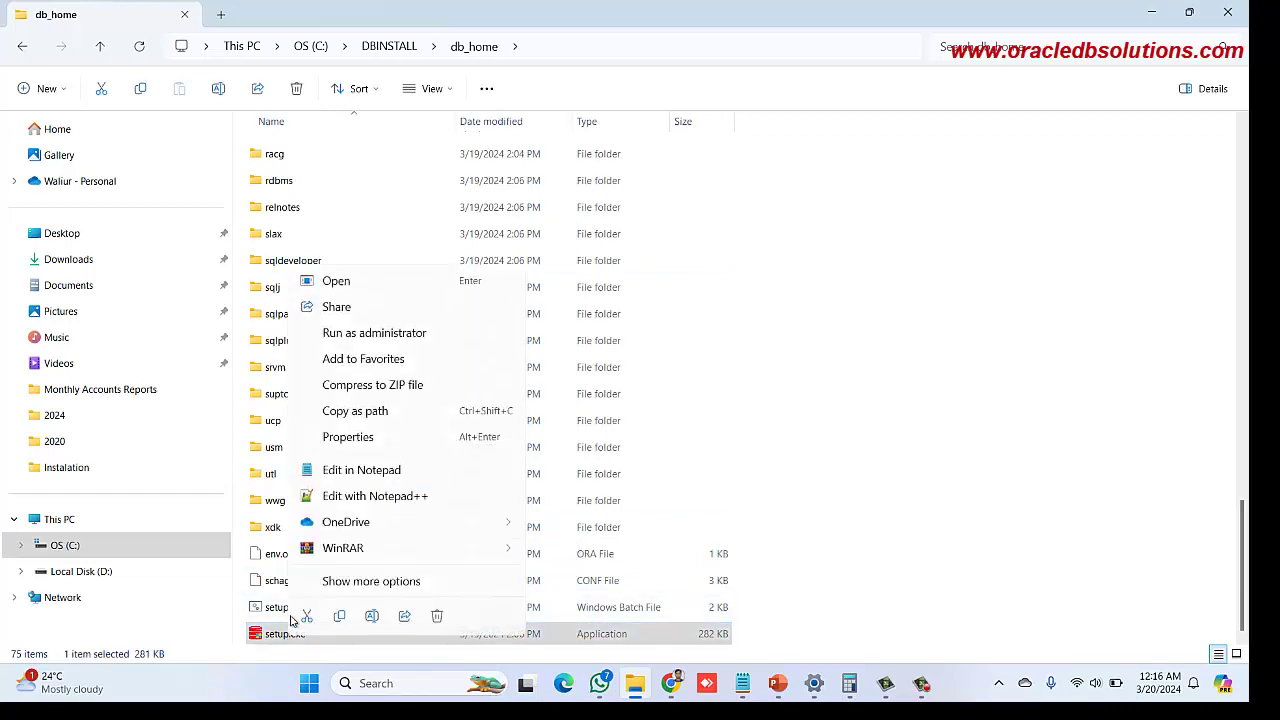
left_click(341, 336)
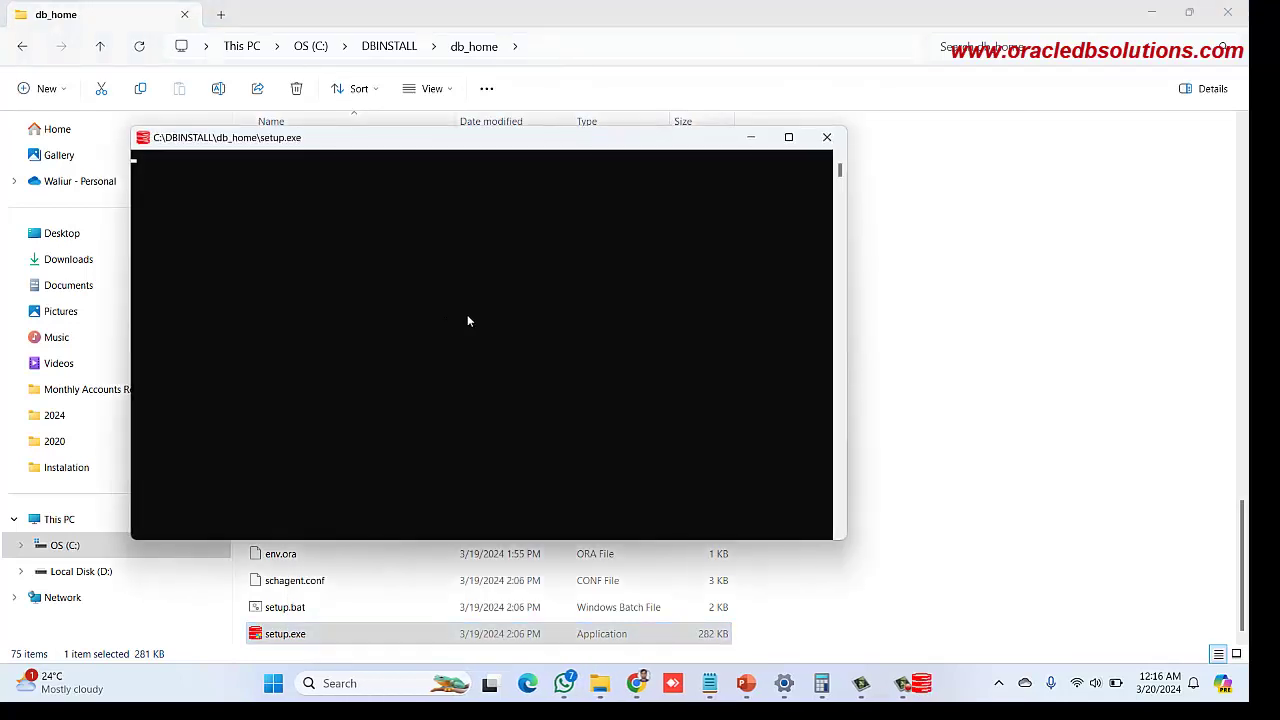
left_click_drag(368, 143, 366, 114)
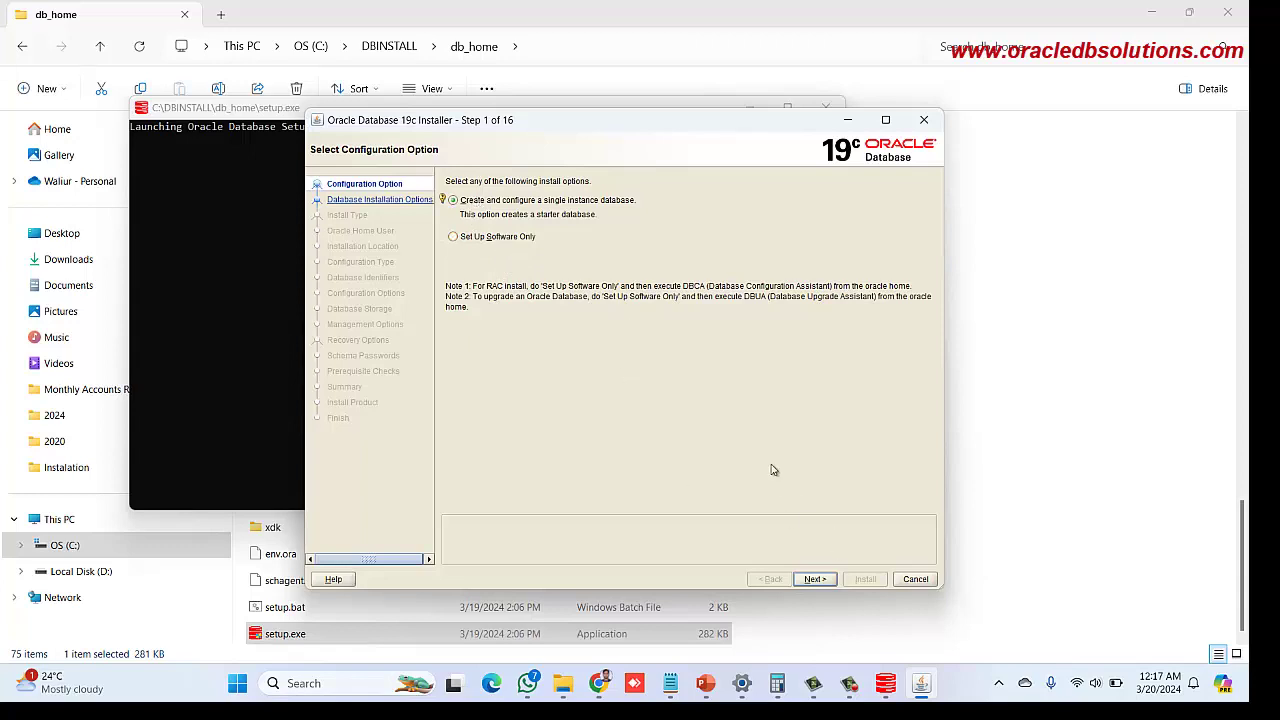
Accept single-instance creation and Desktop class, and choose Use Virtual Account as Oracle home user
left_click(815, 579)
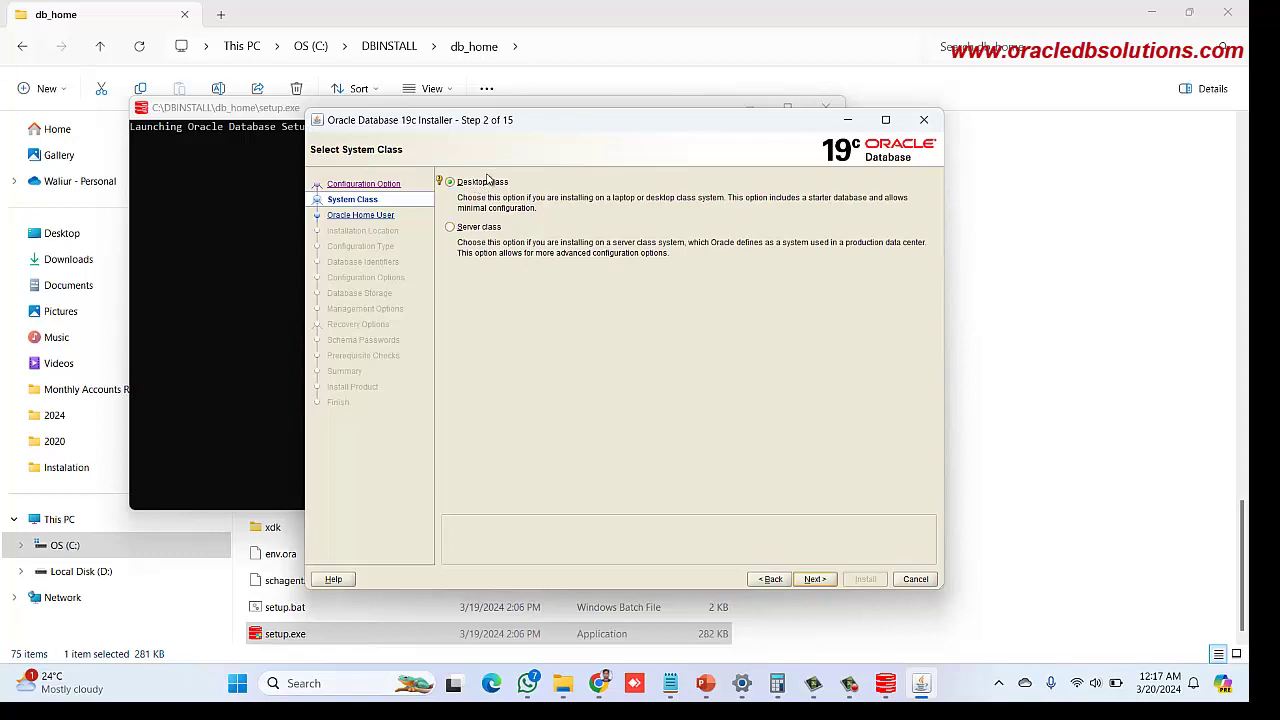
left_click(816, 578)
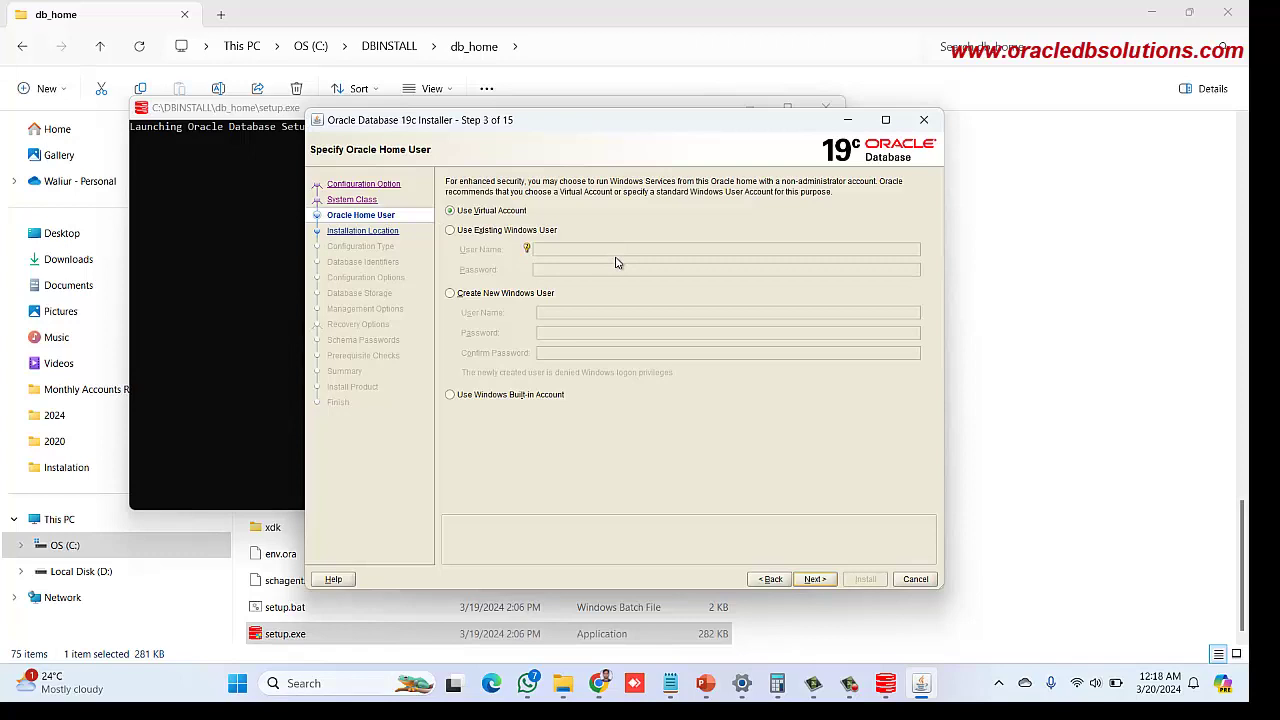
left_click(451, 295)
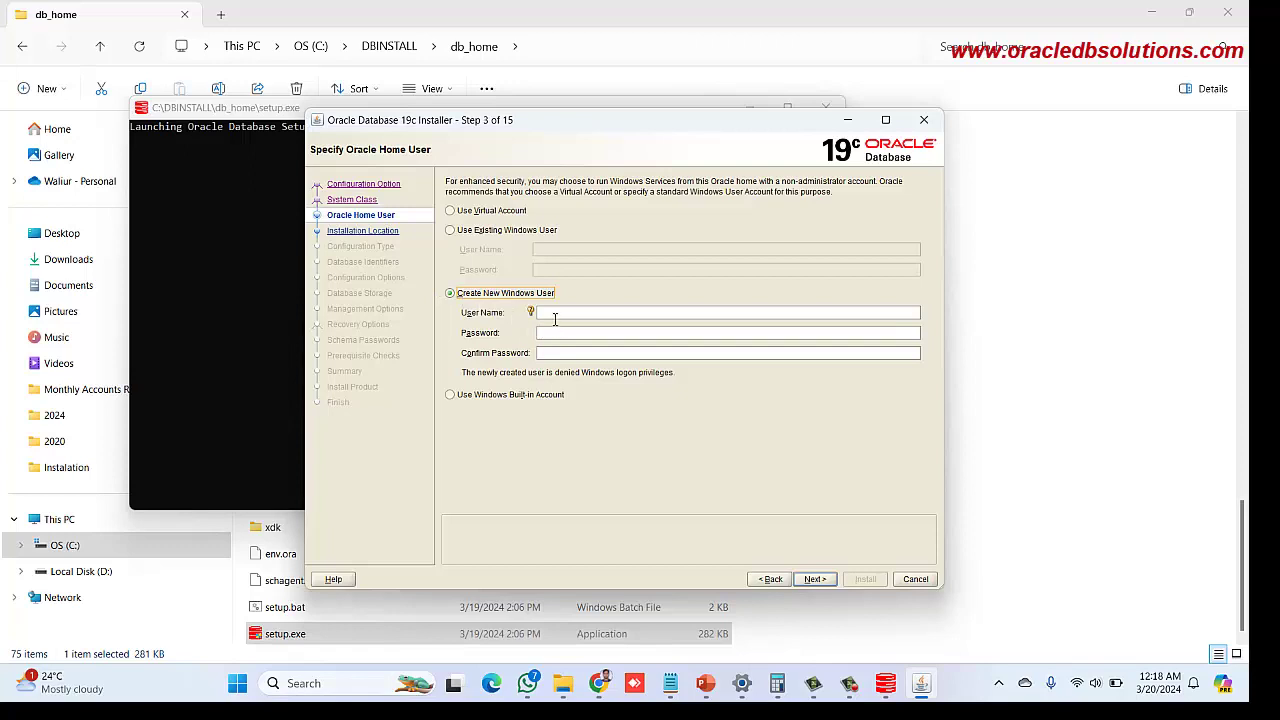
left_click(555, 316)
left_click(450, 211)
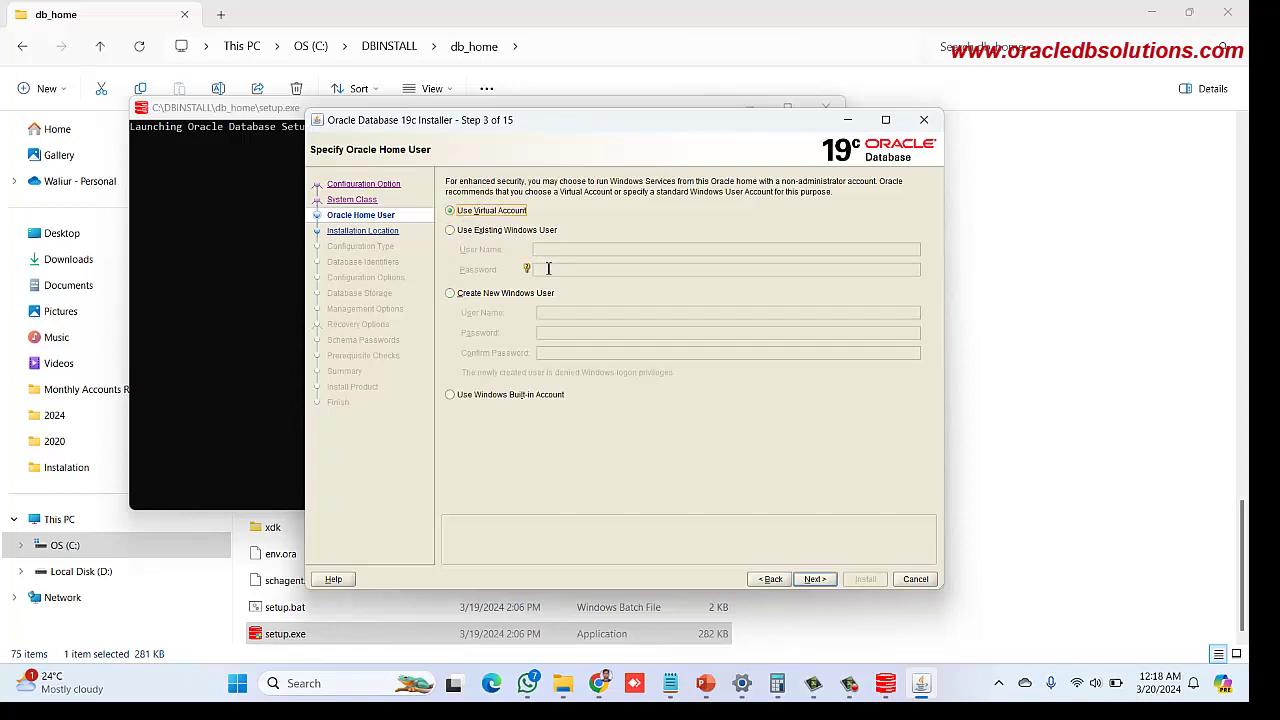
left_click(816, 586)
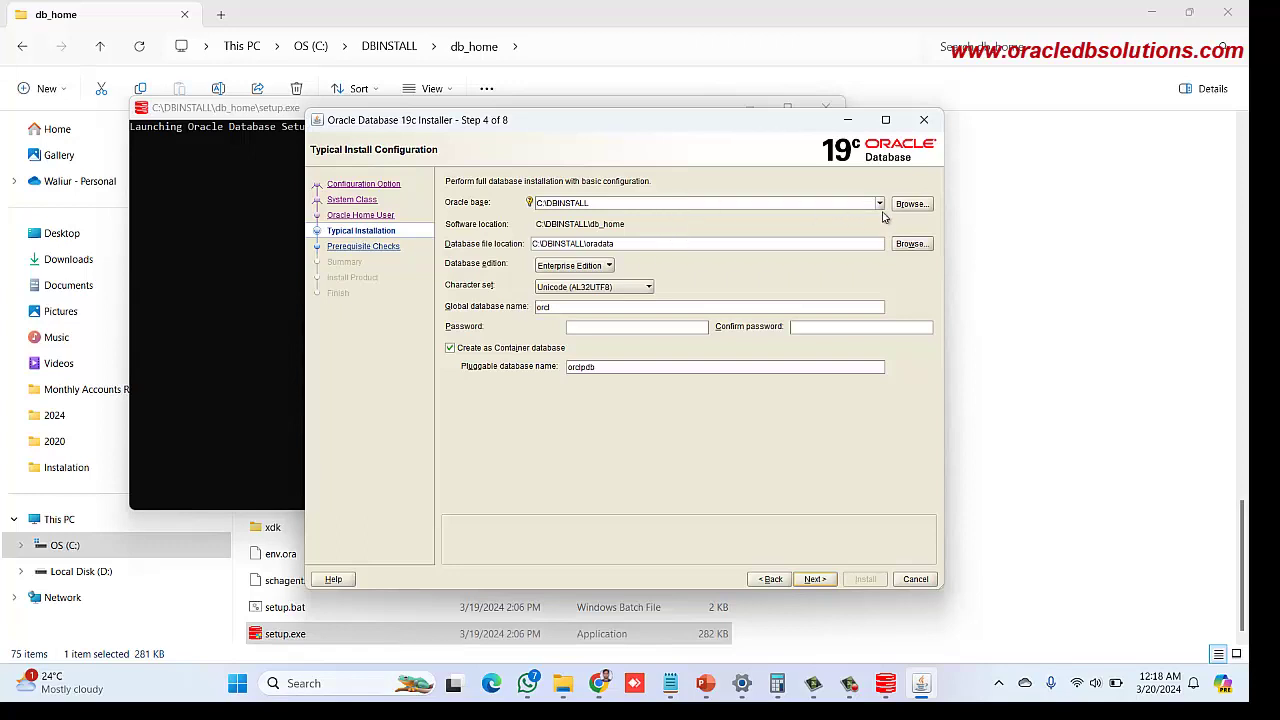
Enter the admin password for the orclpdb setup and accept the INS-30011 password warning
left_click(680, 202)
left_click(617, 368)
left_click(594, 330)
type("ora")
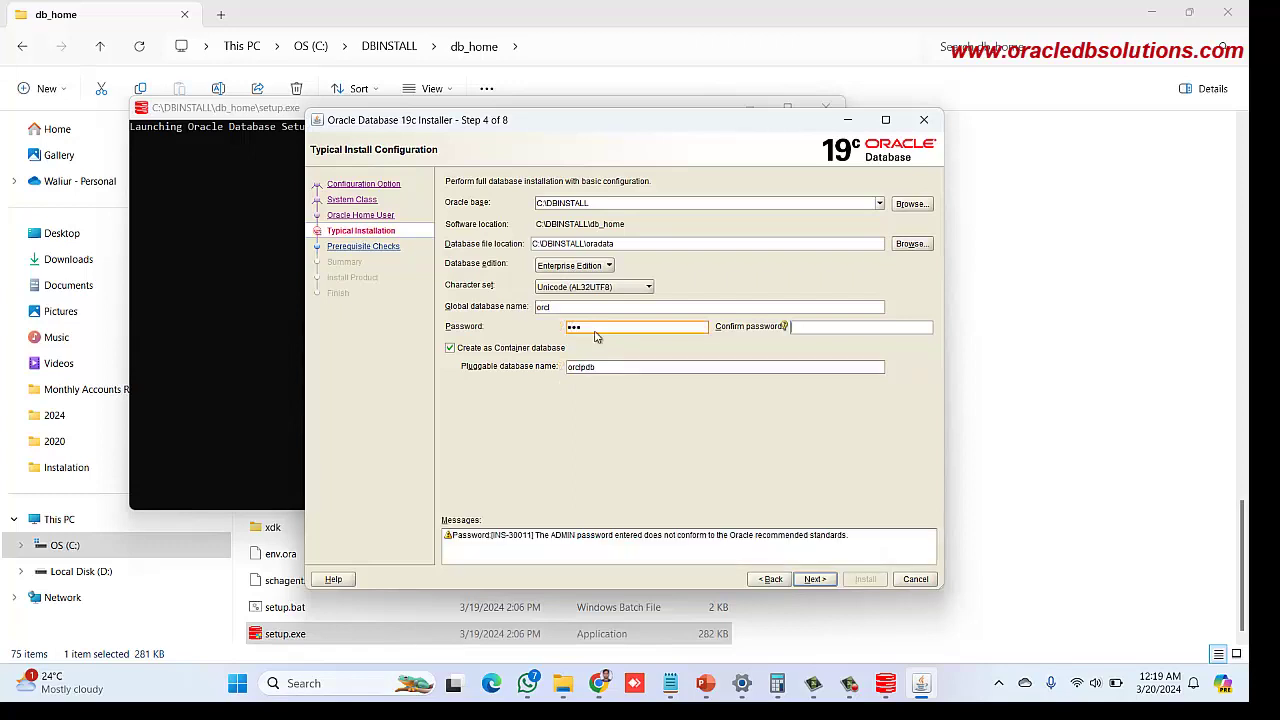
type("ora")
left_click(815, 578)
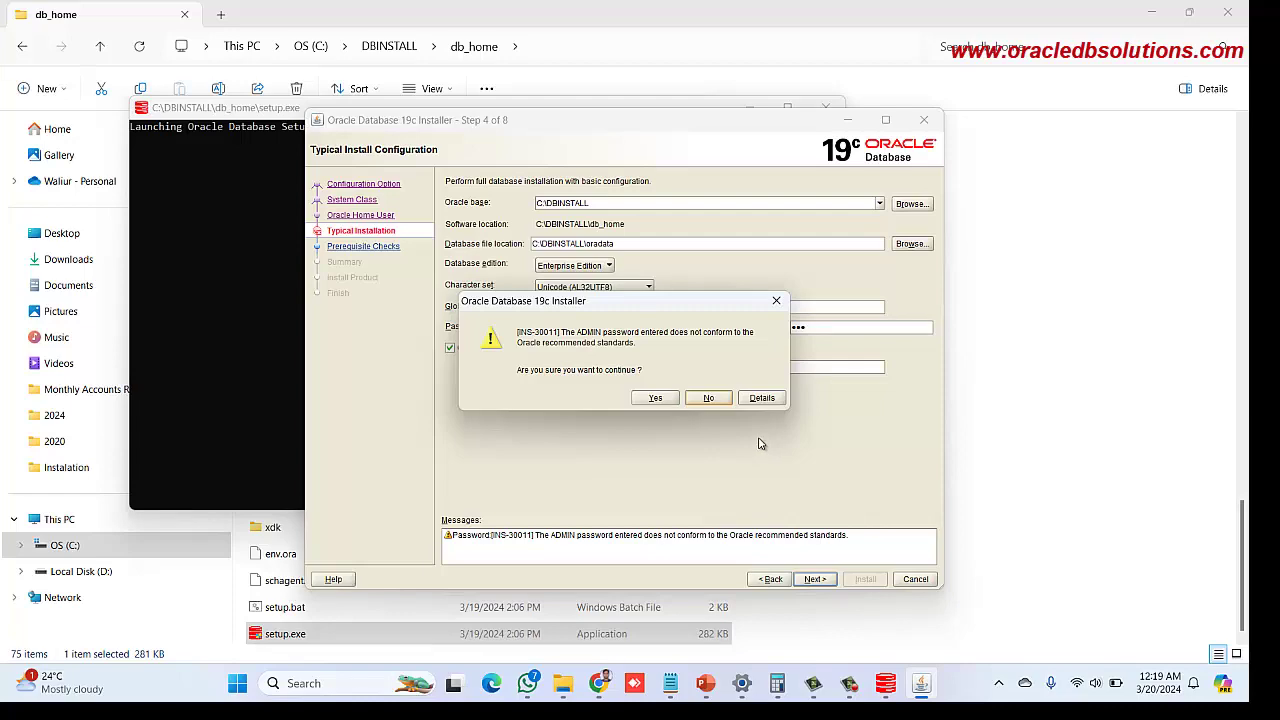
left_click(654, 398)
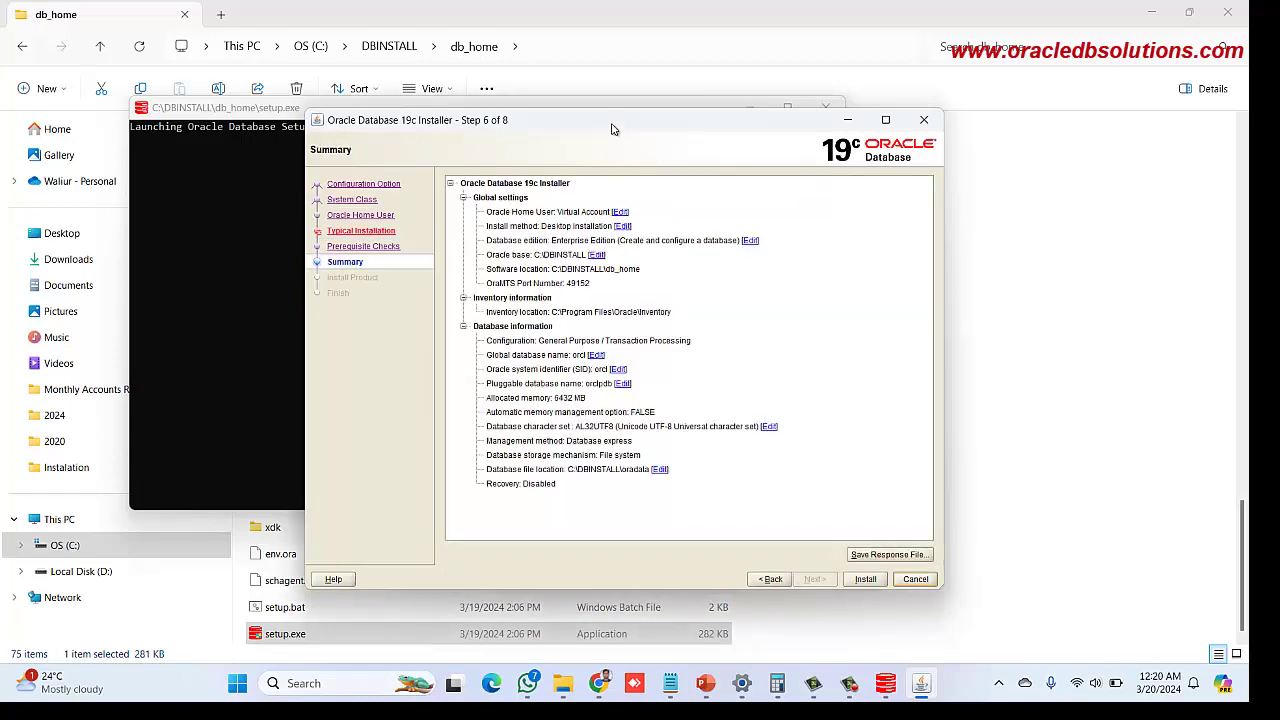
Install the database from the Summary page and close the installer once configuration succeeds
left_click_drag(613, 129, 619, 110)
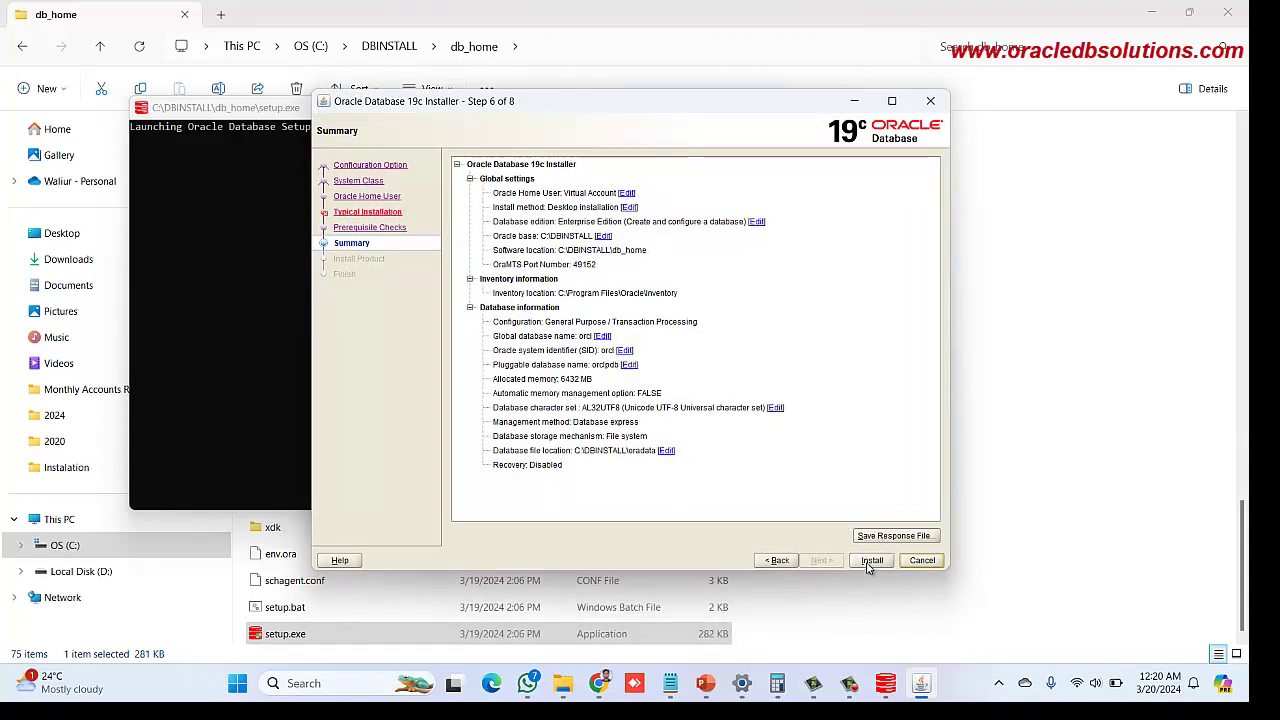
left_click(869, 563)
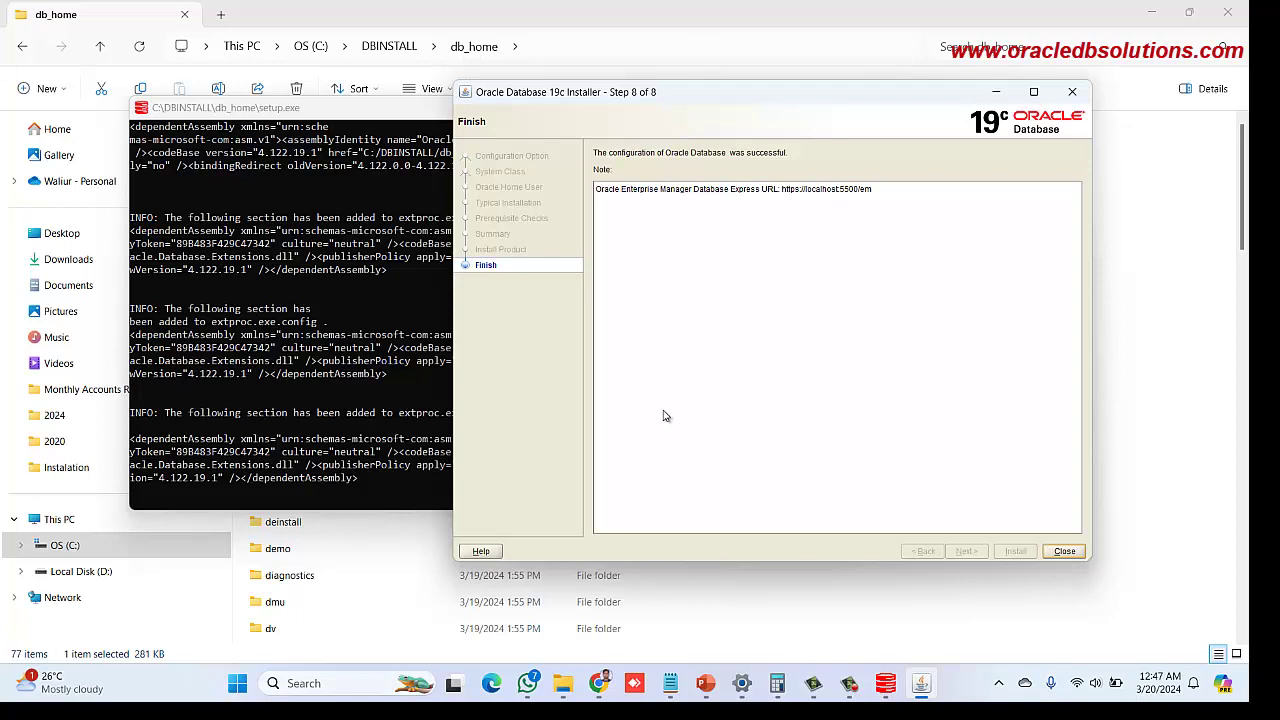
left_click(1066, 552)
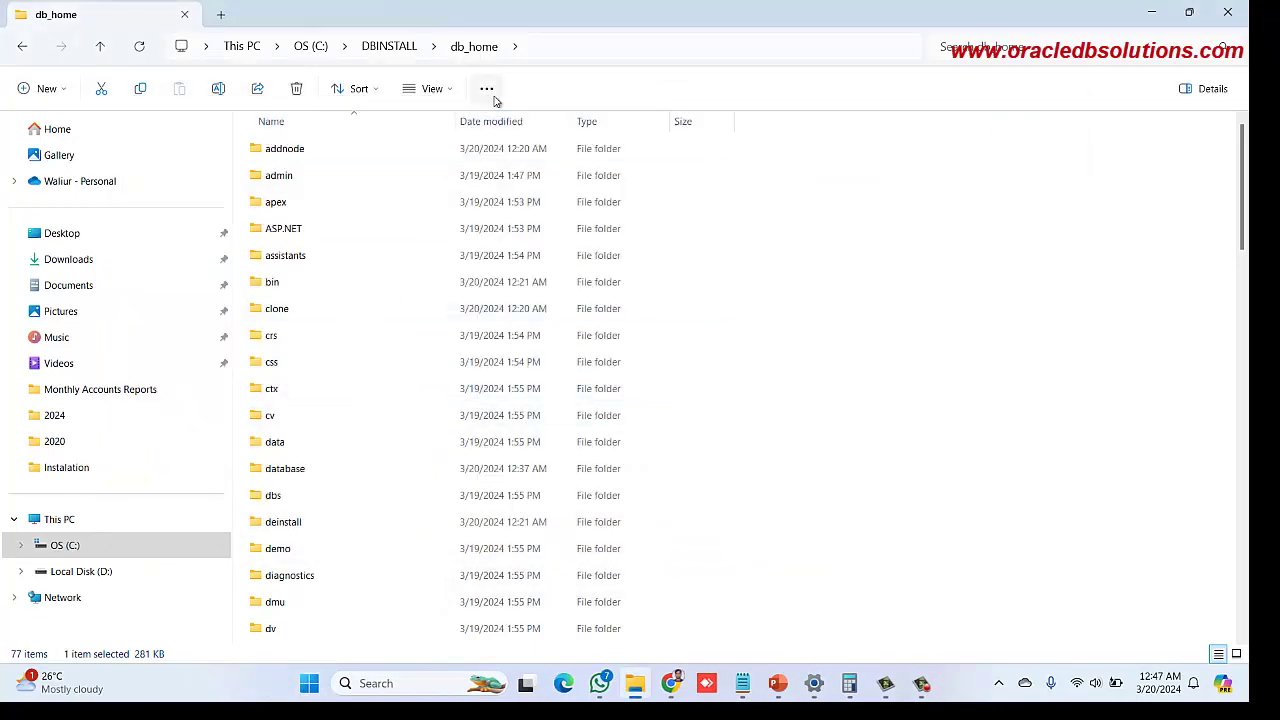
Search Windows for 'sql', launch SQL Plus, and place its console right of the slide
left_click(776, 684)
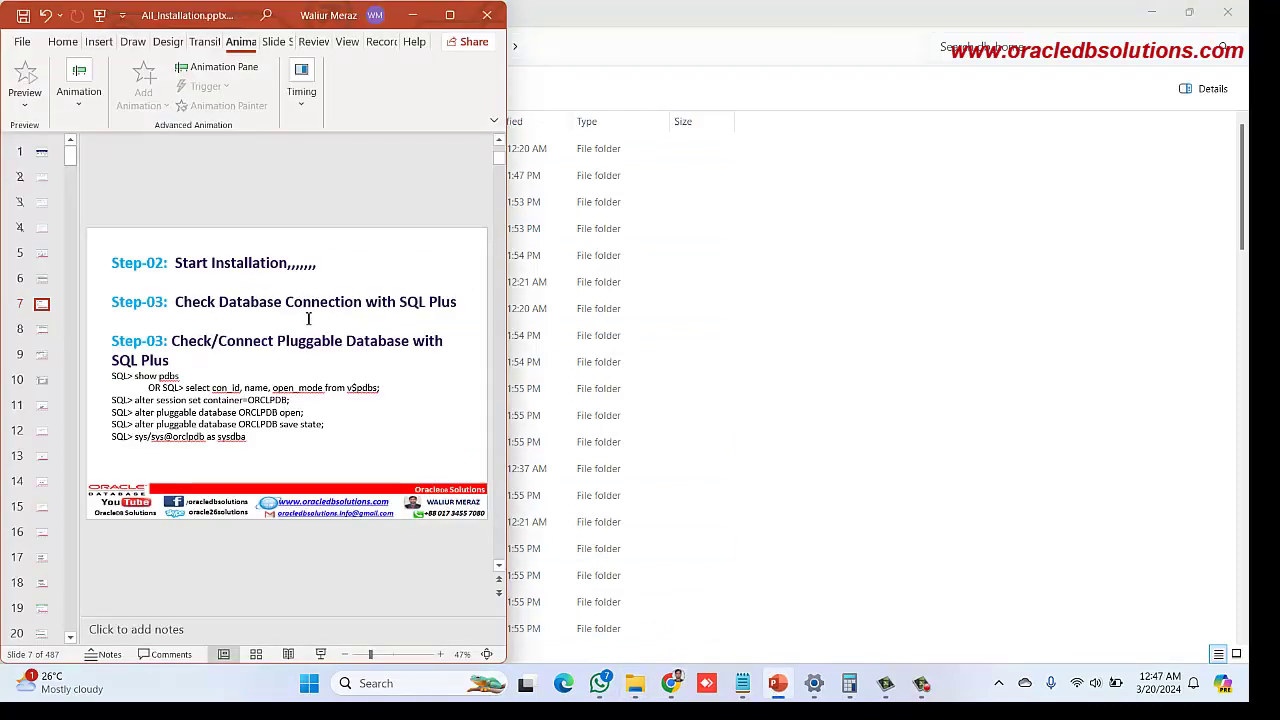
left_click(365, 683)
type("sql")
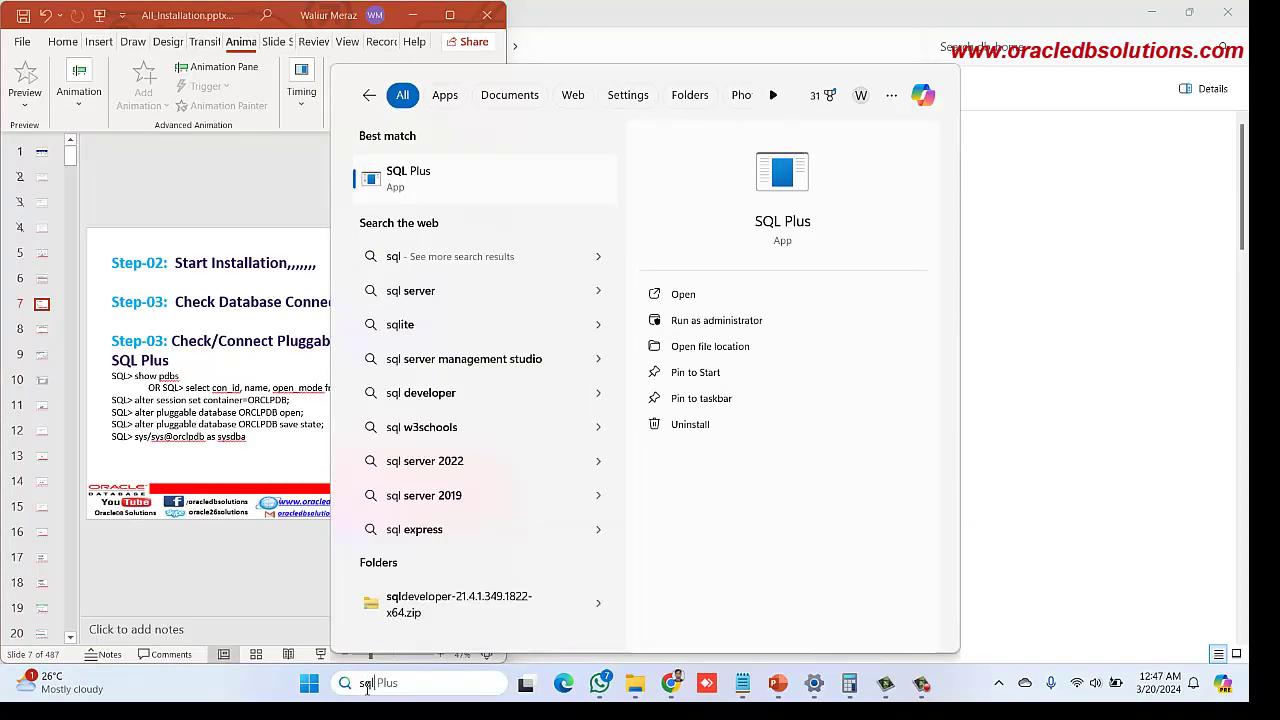
left_click(388, 179)
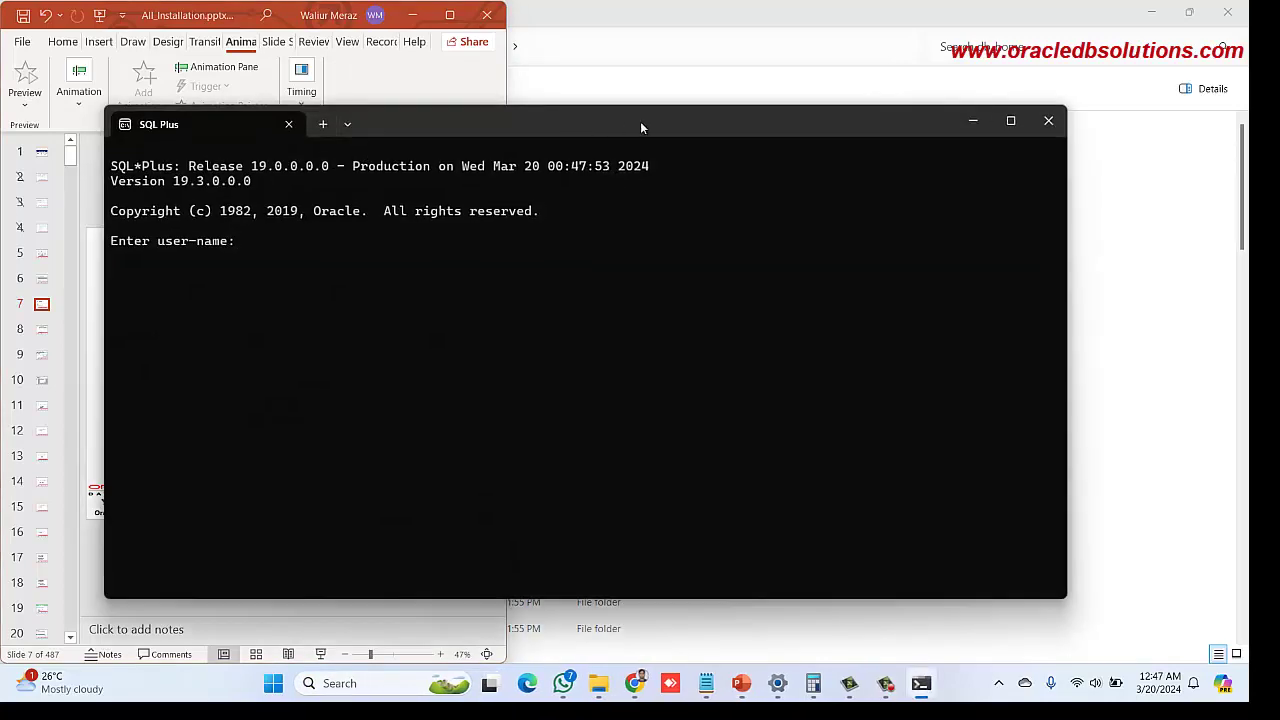
left_click_drag(641, 127, 744, 113)
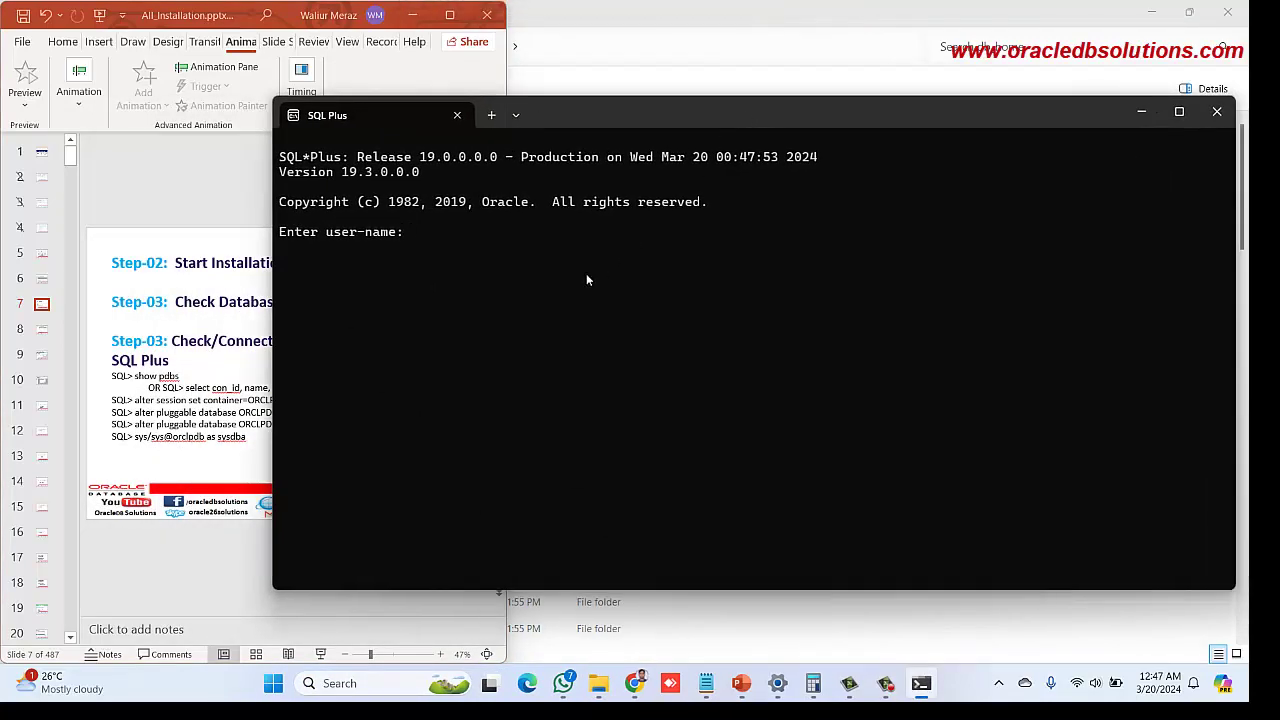
Log in to SQL*Plus with '/ as sysdba'
type("/ as sysdba")
key("Return")
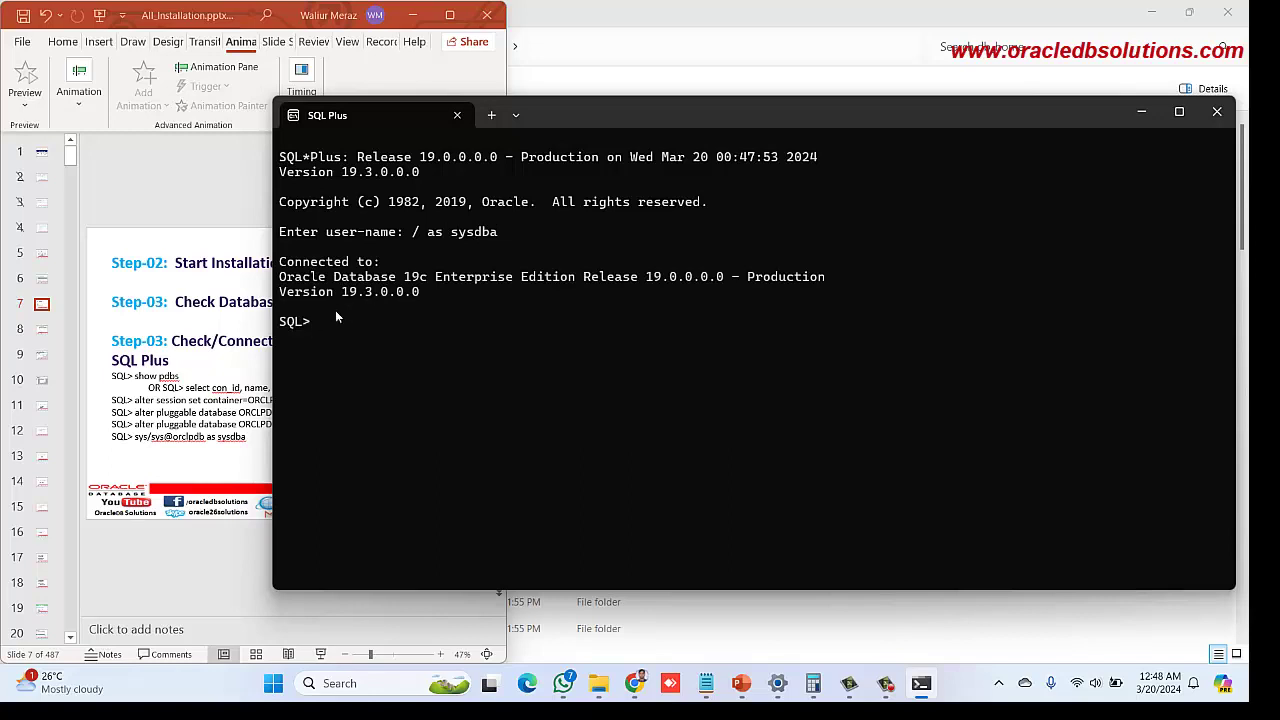
left_click_drag(343, 307, 381, 306)
left_click(336, 326)
mouse_move(630, 103)
left_mouse_down()
mouse_move(651, 98)
mouse_move(648, 111)
left_mouse_up()
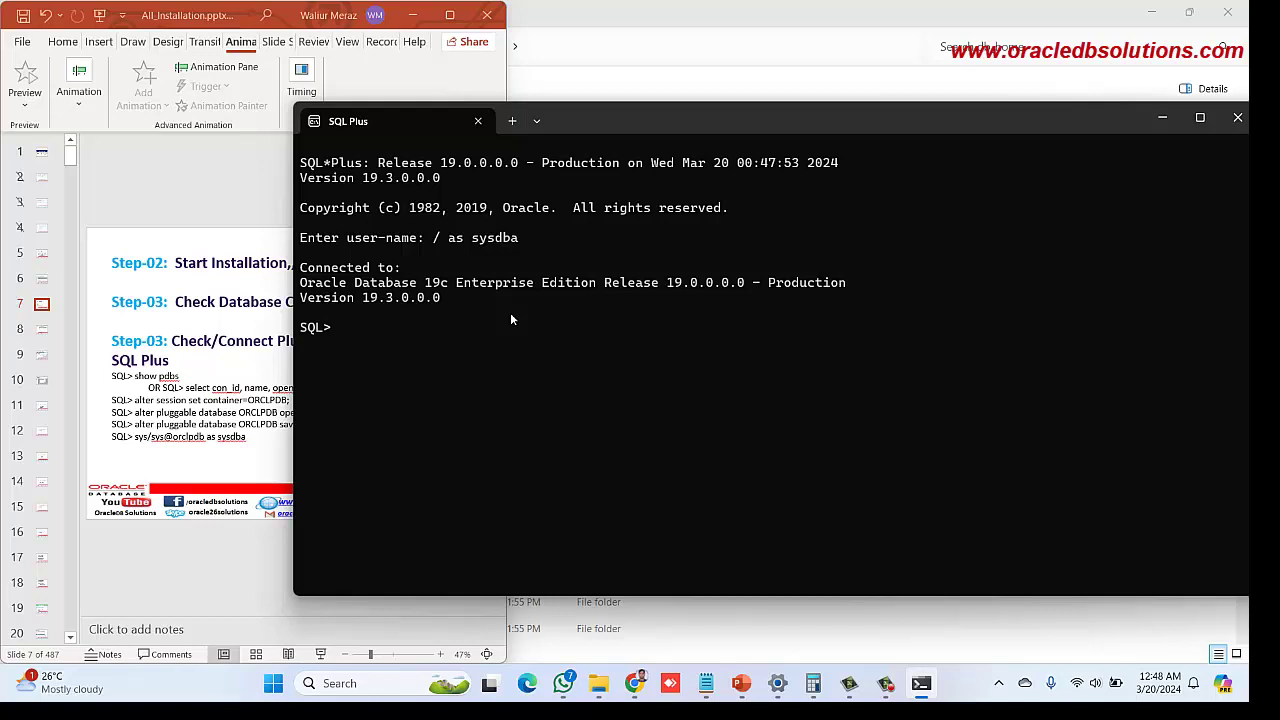
Run show pdbs and highlight the PDB$SEED and ORCLPDB result rows
type("show pdbs")
key("Return")
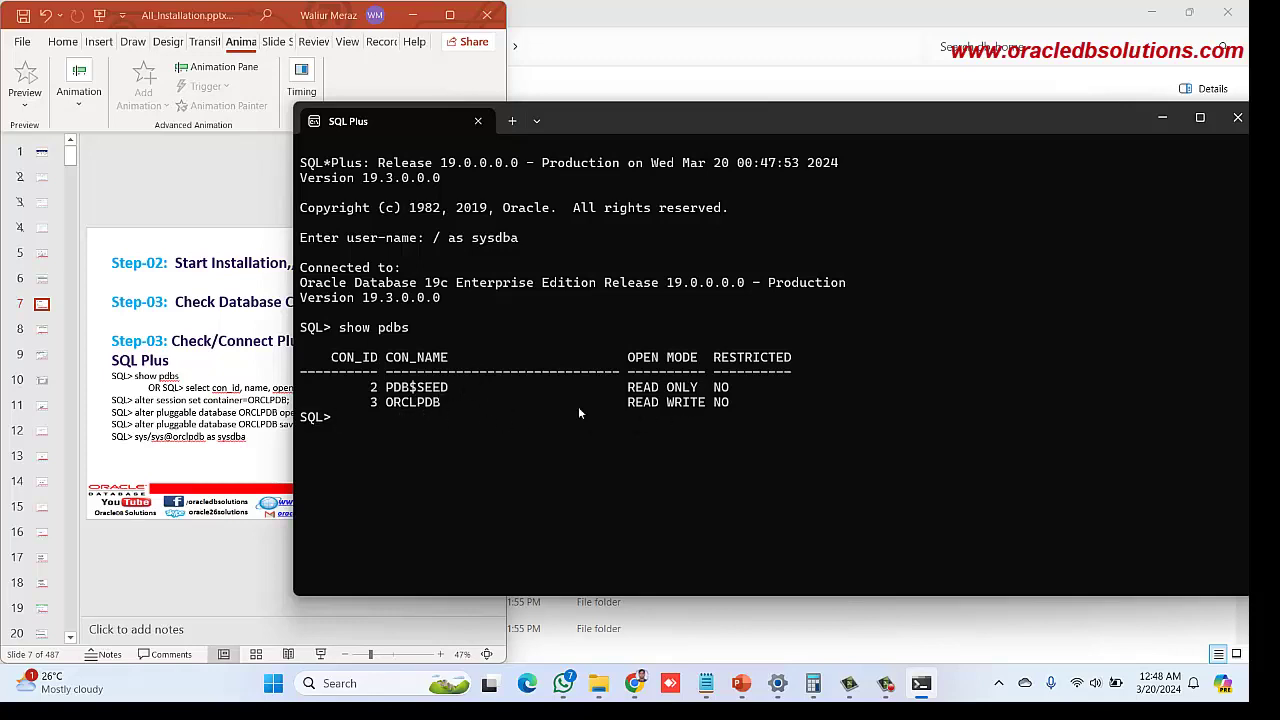
left_click_drag(736, 389, 351, 387)
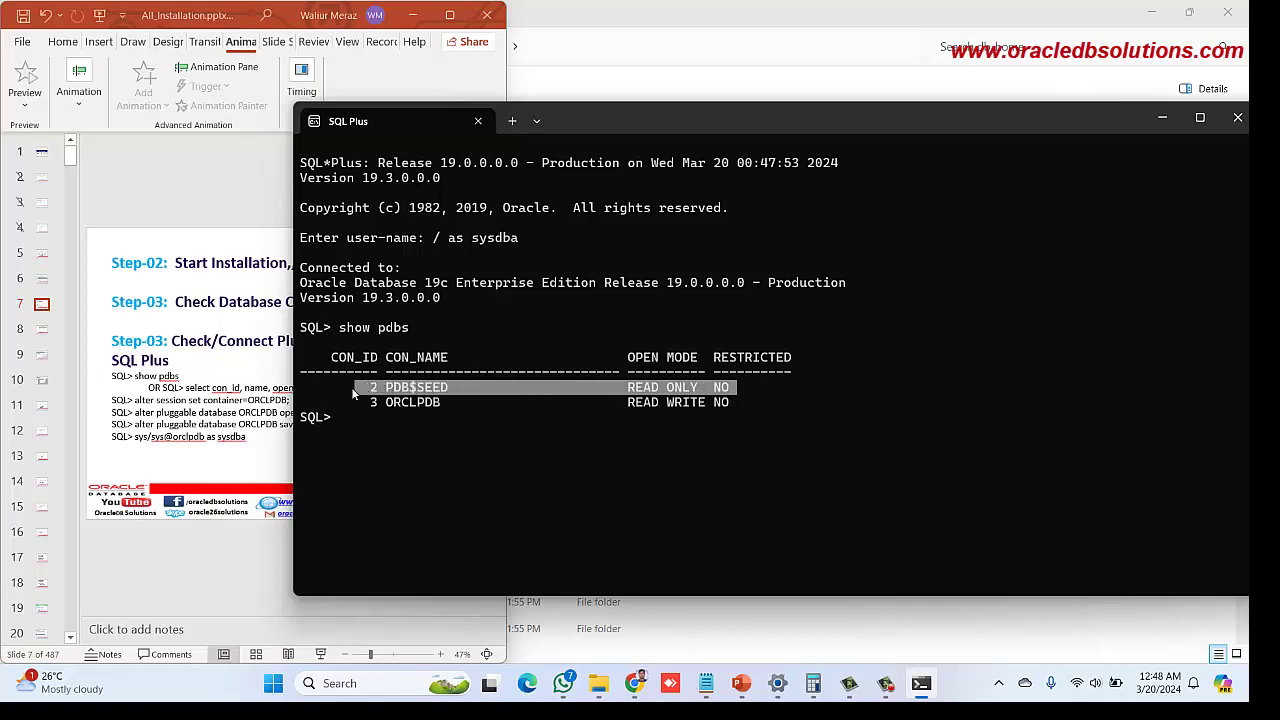
left_click_drag(744, 408, 288, 402)
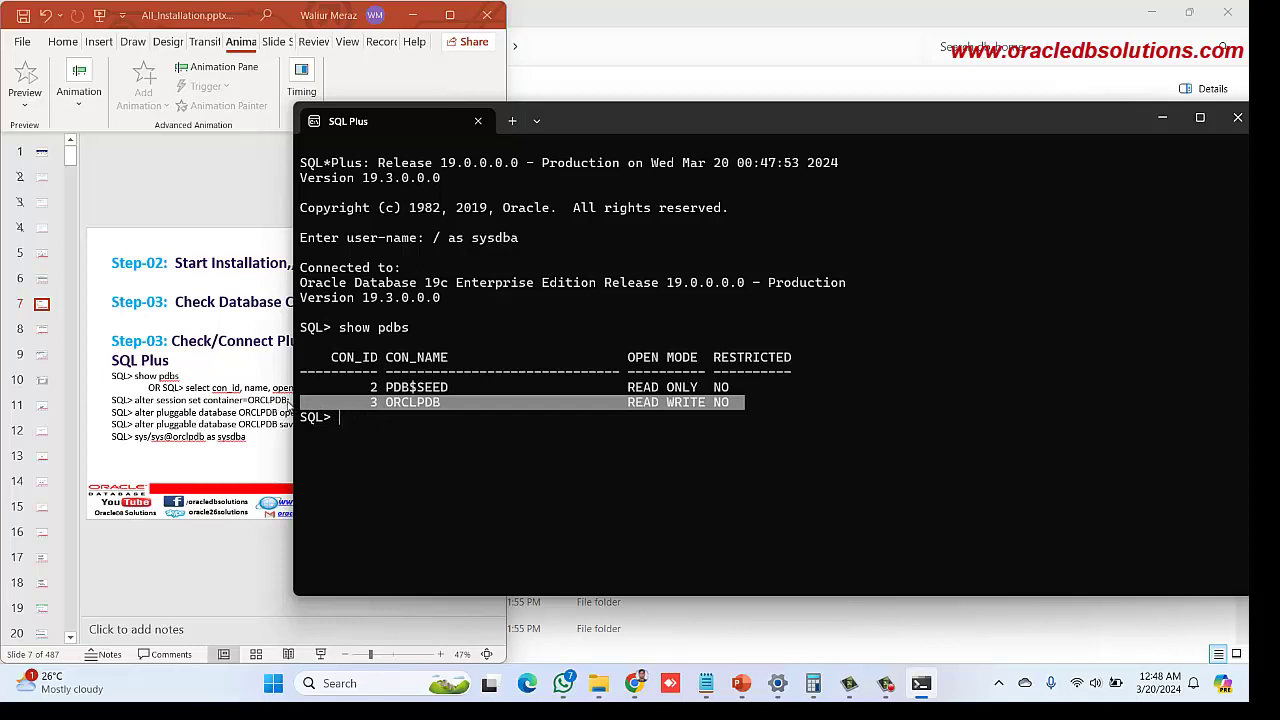
right_click(421, 402)
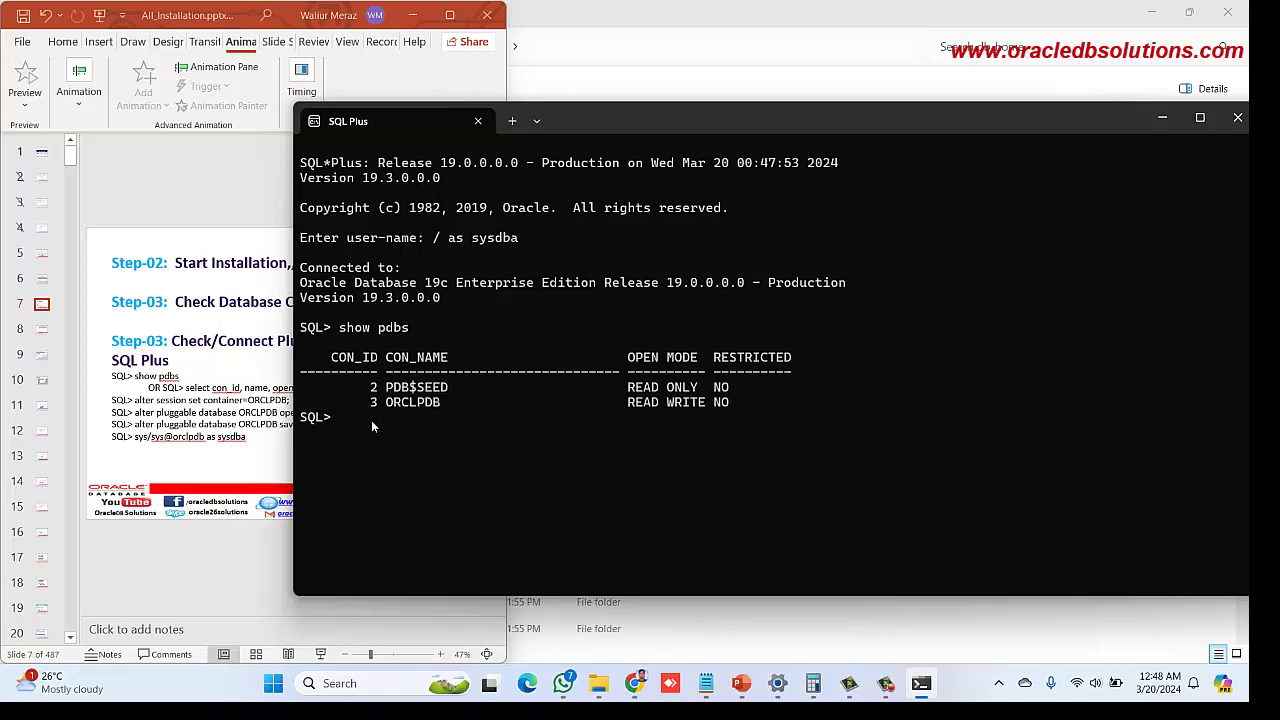
left_click_drag(418, 408, 305, 330)
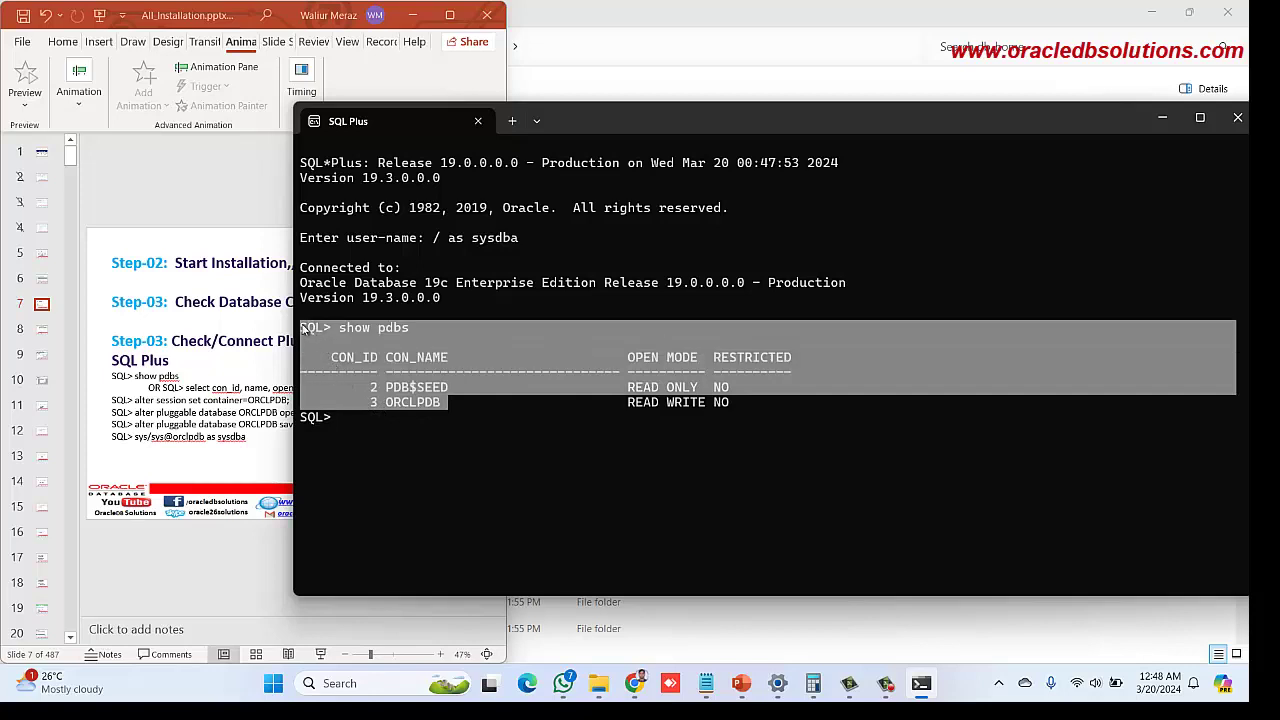
left_click(422, 408)
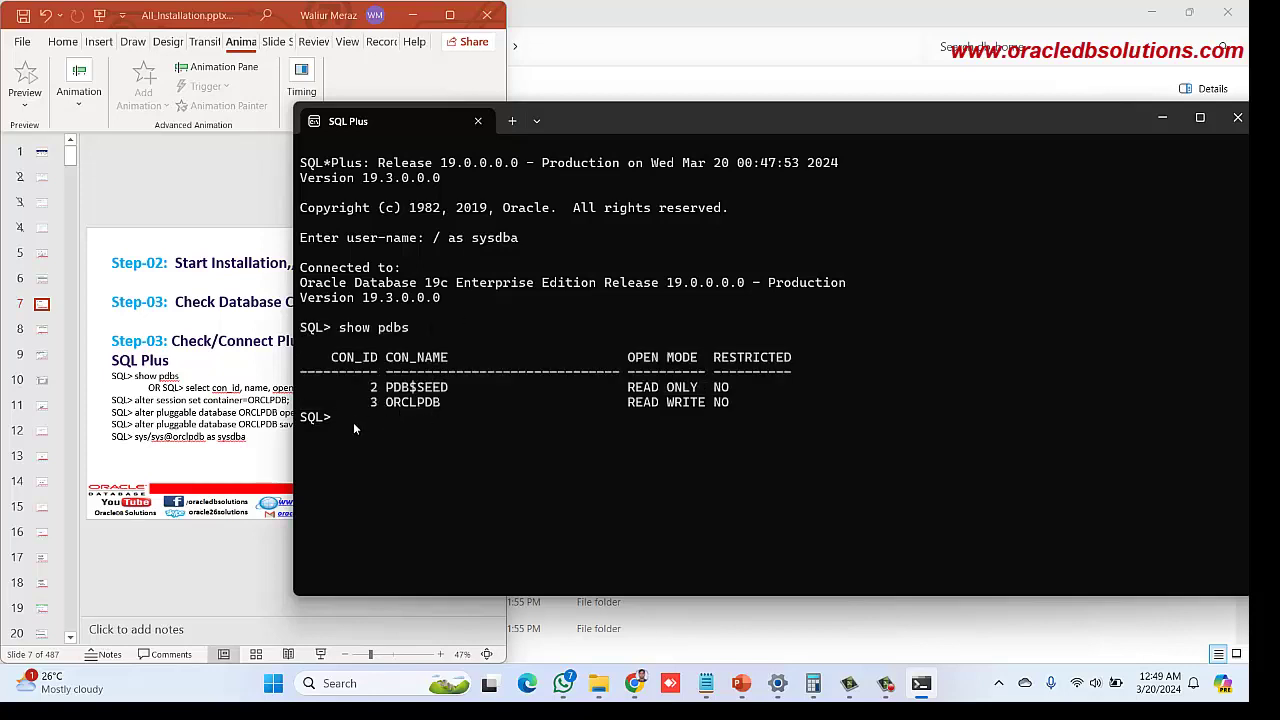
left_click_drag(353, 422, 293, 333)
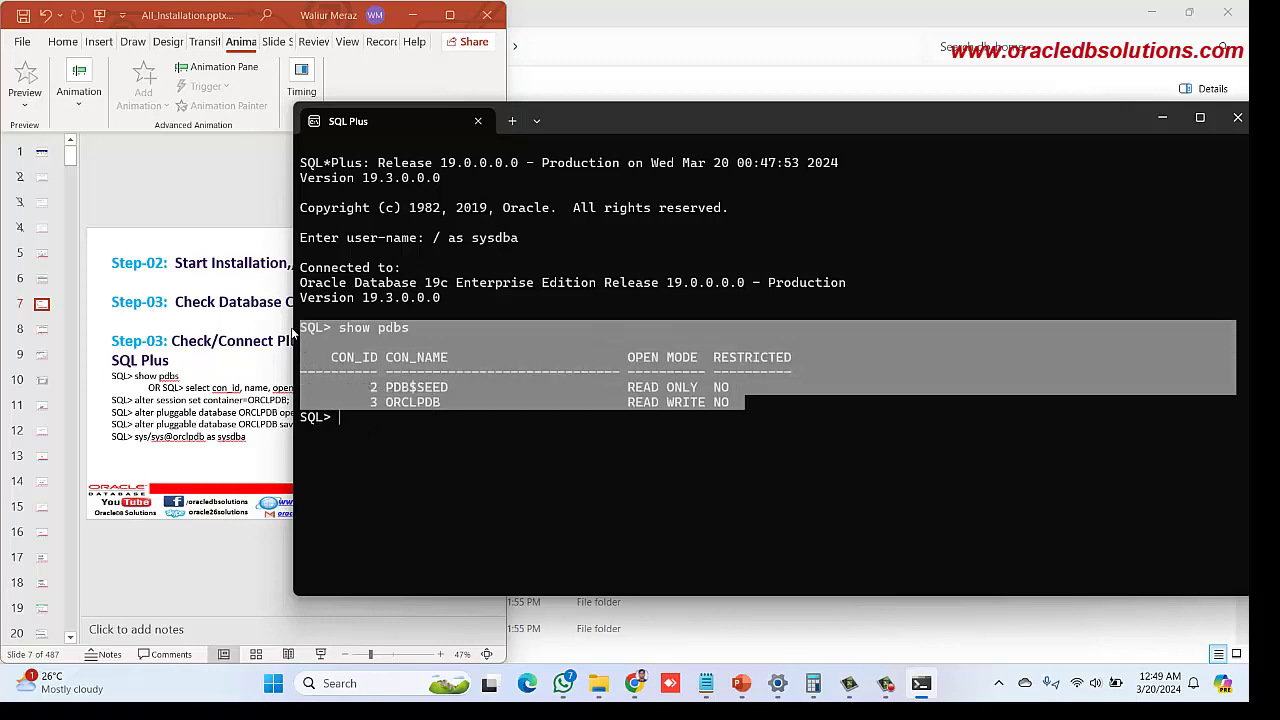
Connect as SYS to the orcl service as sysdba, entering the SYS password
left_click(362, 416)
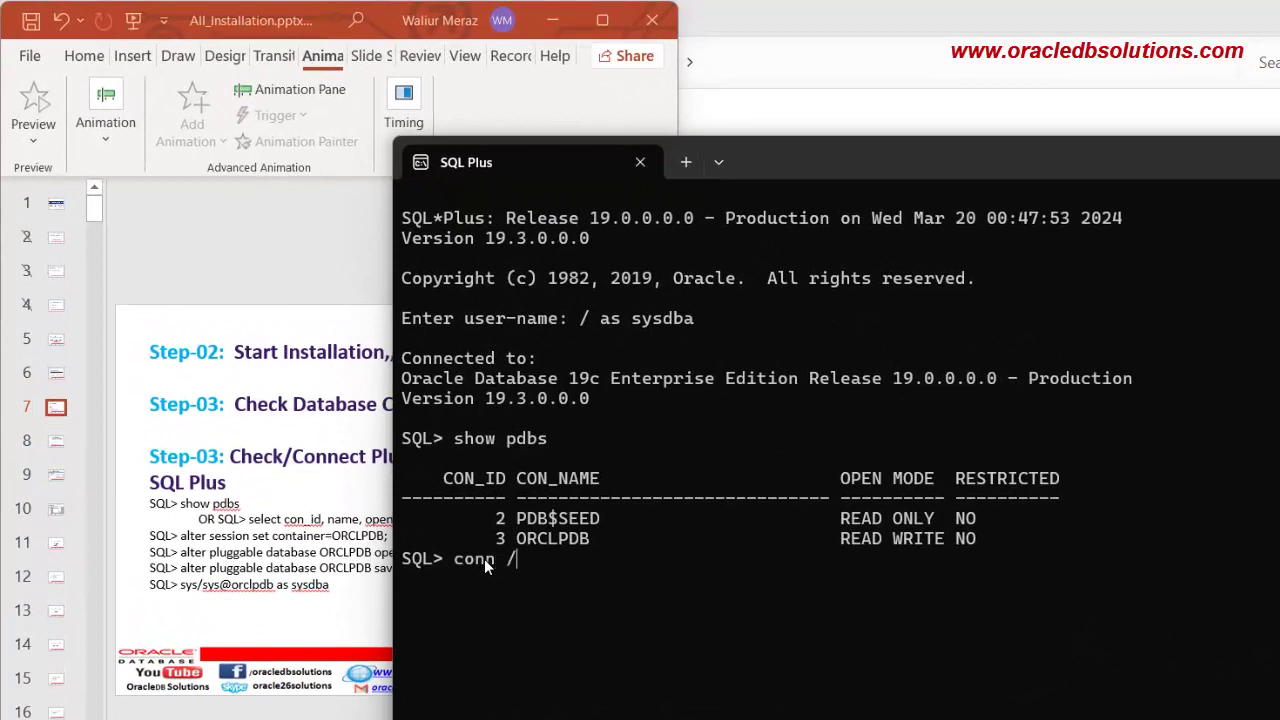
type("sys/sys@orc")
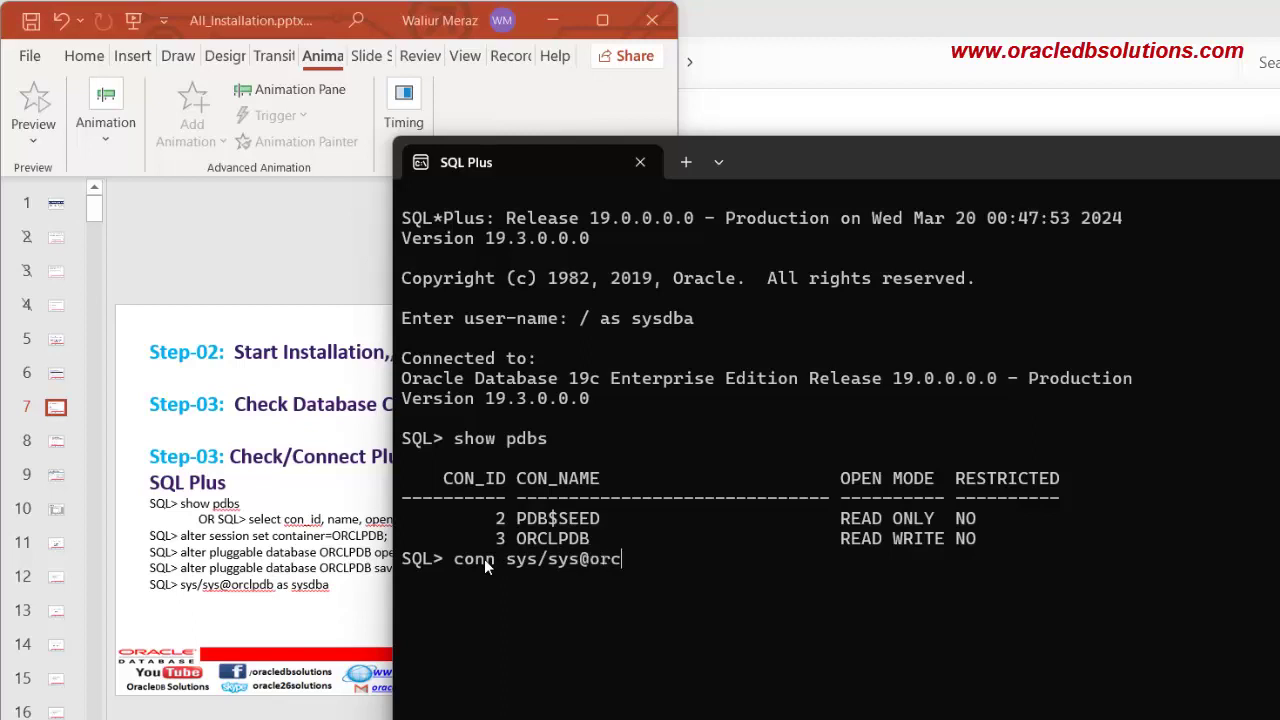
type("lpdb")
key("BackSpace")
key("BackSpace")
key("BackSpace")
type("as sysdba")
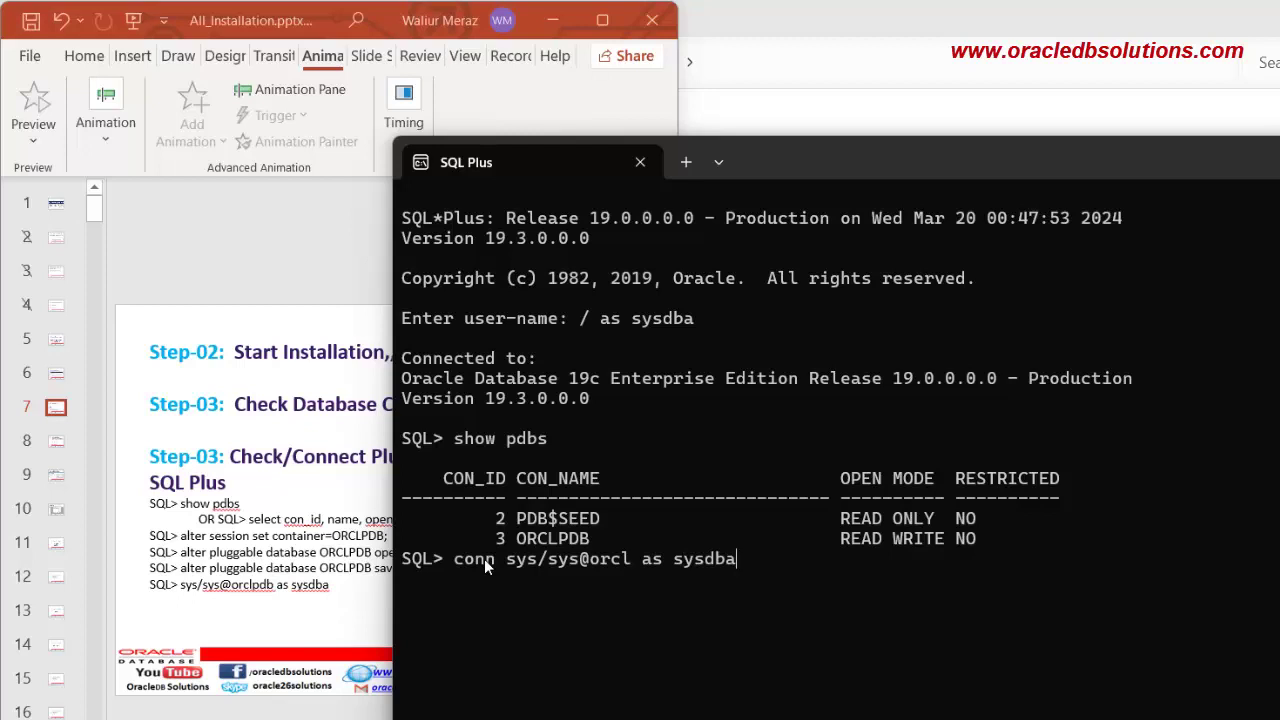
key("Return")
Retarget the recalled connect command to orclpdb, which fails with ORA-12154
key("Up")
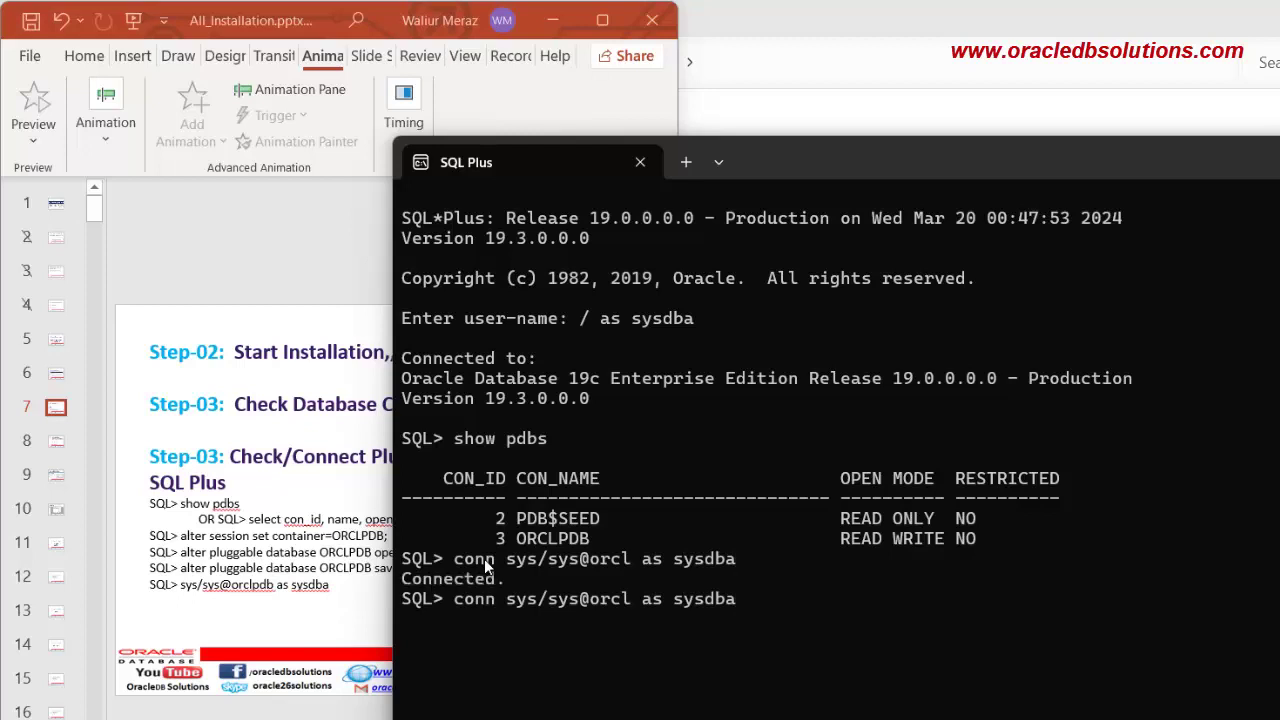
key("Left")
key("Left")
key("Left")
key("Left")
key("Left")
key("Left")
key("Left")
key("Left")
key("Left")
key("Left")
key("Left")
type("pdb")
key("Return")
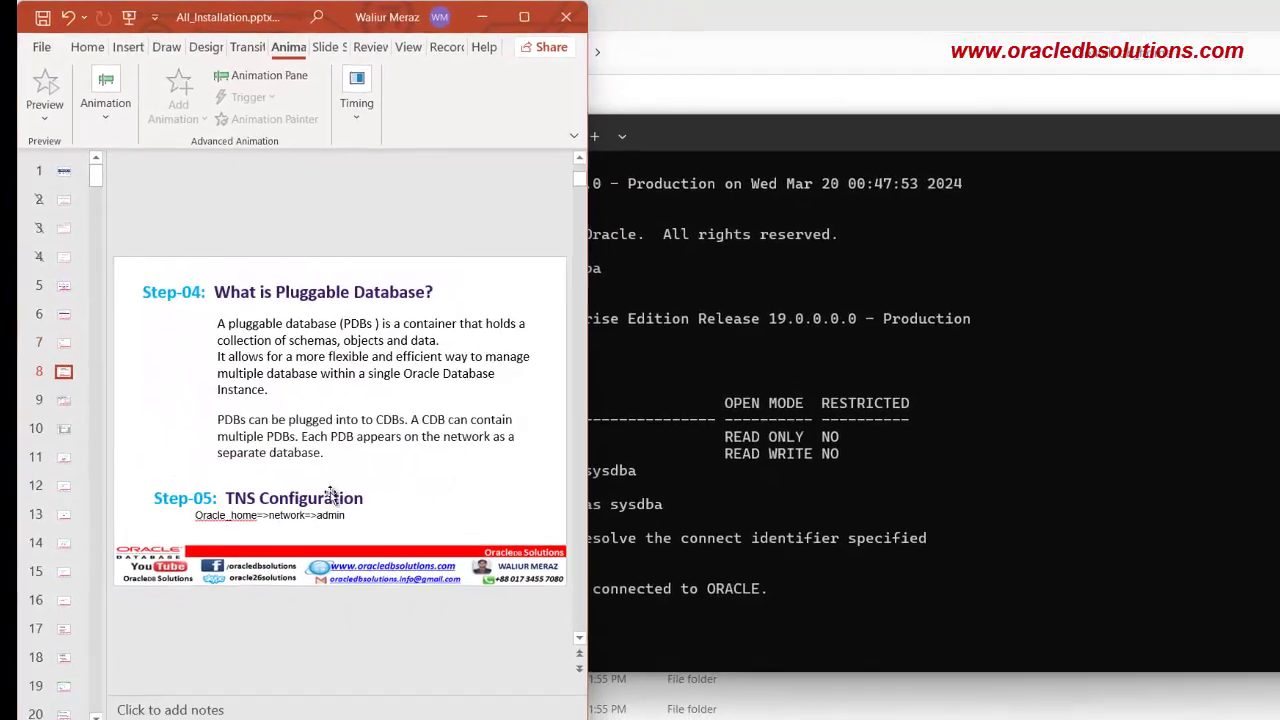
Bring the C:\DBINSTALL\db_home File Explorer window to the front
left_click(613, 700)
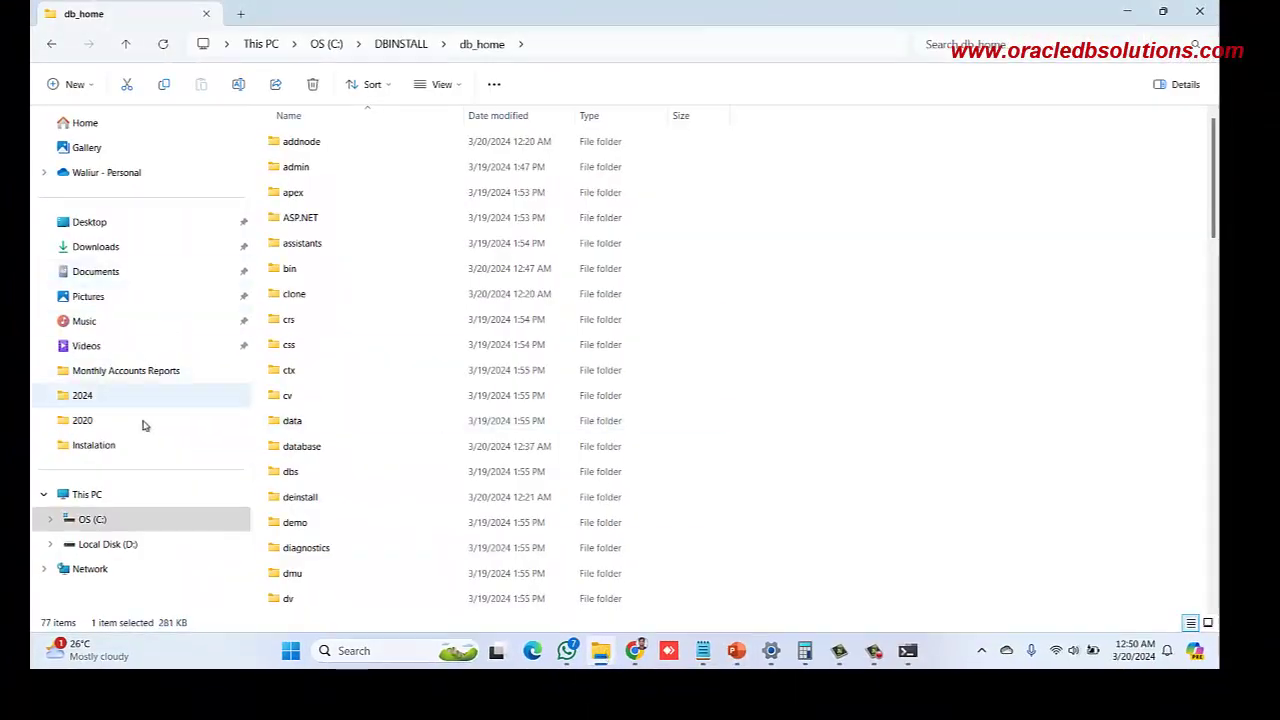
Browse to C:\DBINSTALL\db_home in File Explorer
left_click(102, 497)
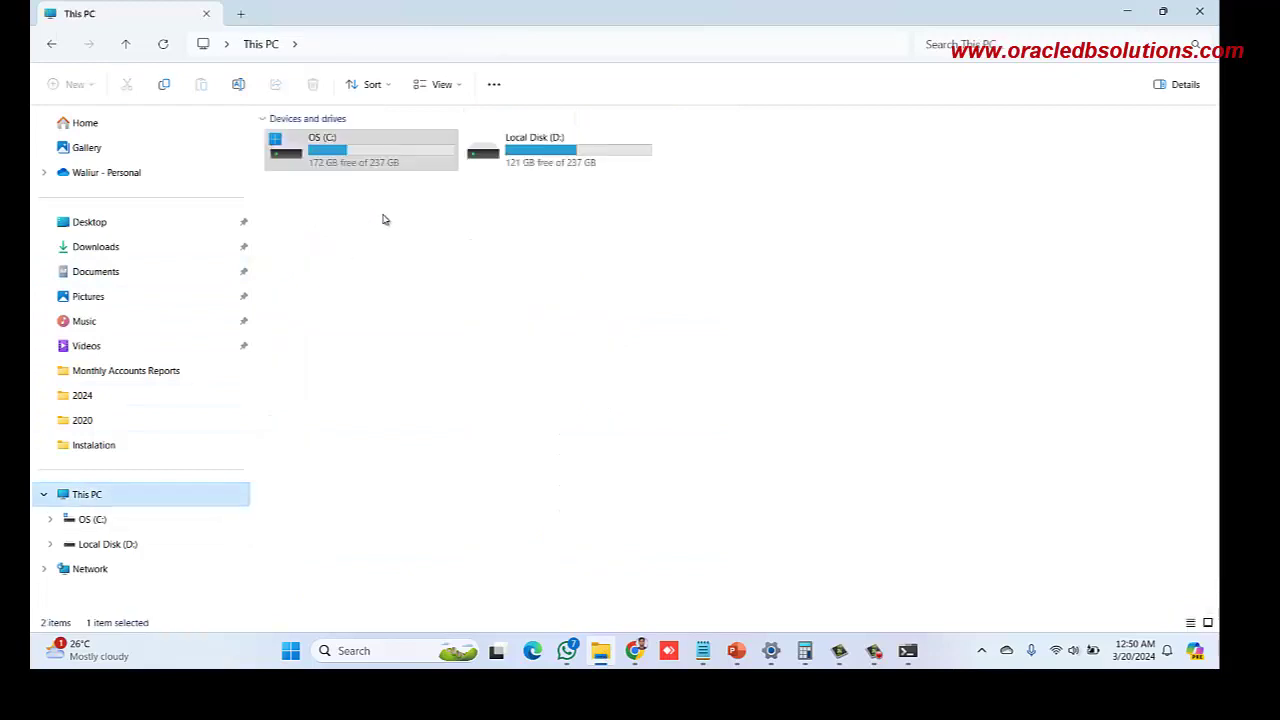
double_click(388, 162)
double_click(331, 142)
double_click(314, 244)
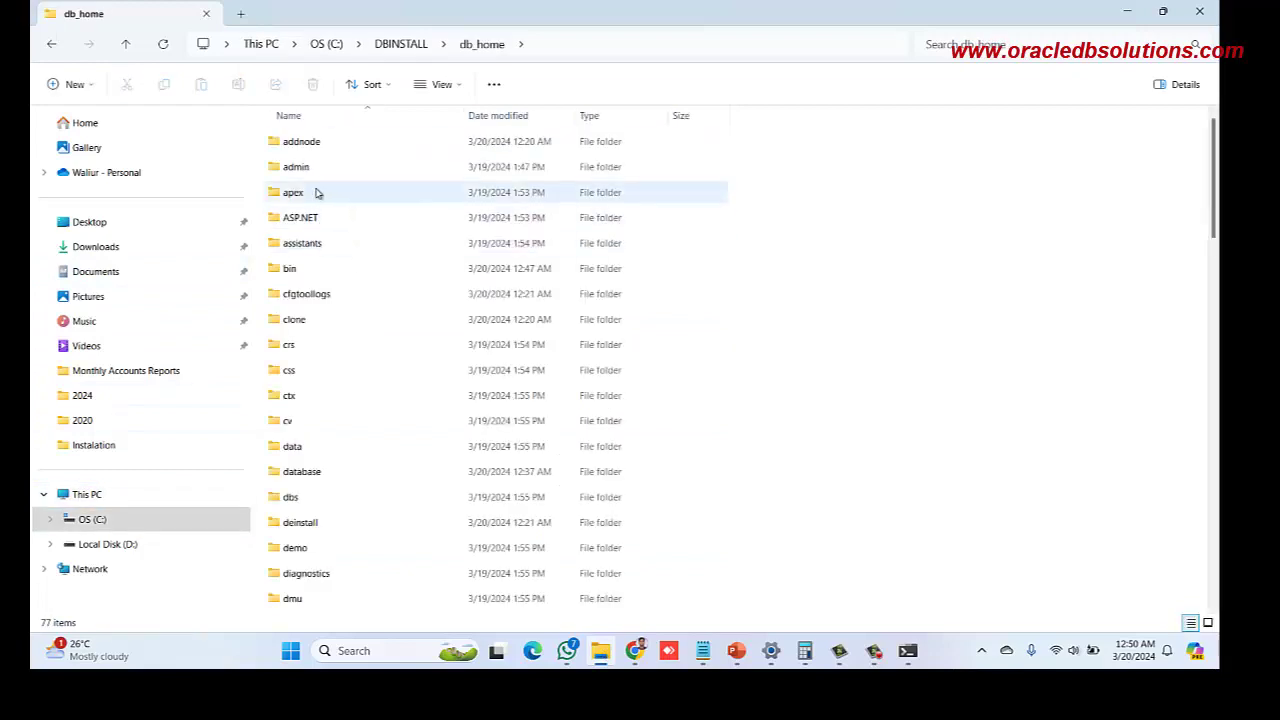
Go into network\admin and bring up the context menu for tnsnames.ora
left_click(312, 143)
key("n")
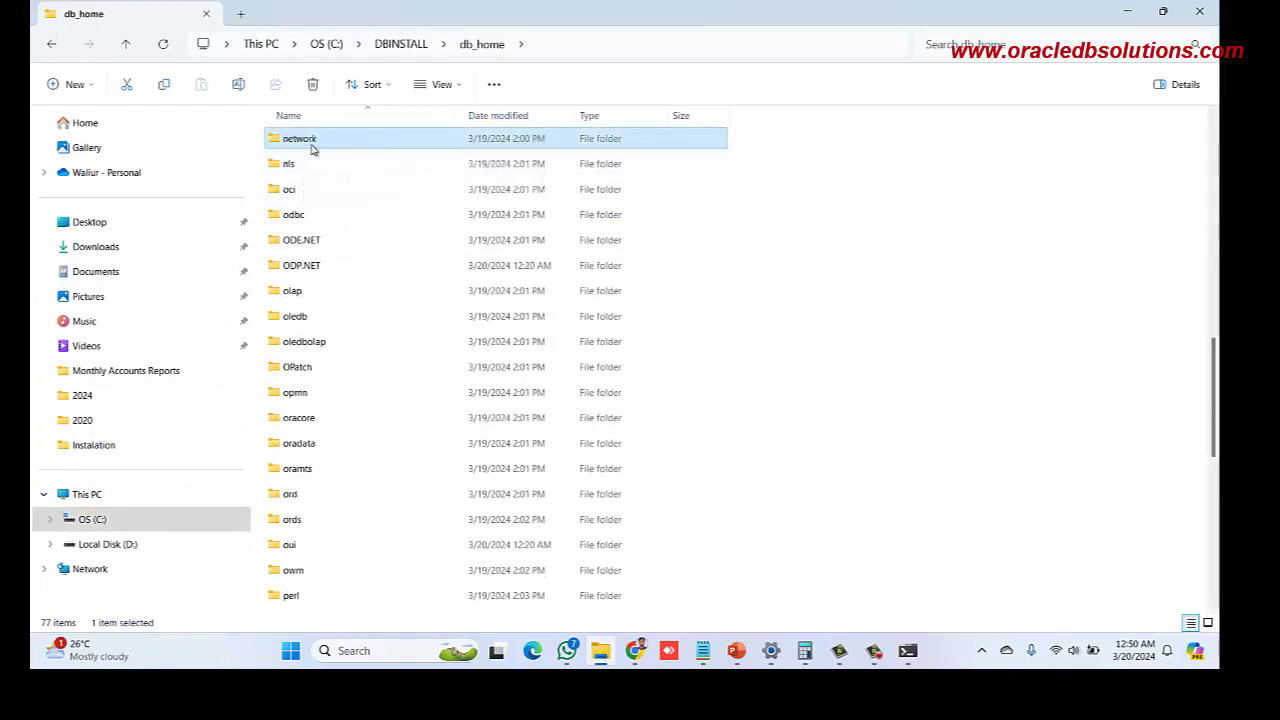
double_click(312, 148)
double_click(314, 147)
left_click(303, 245)
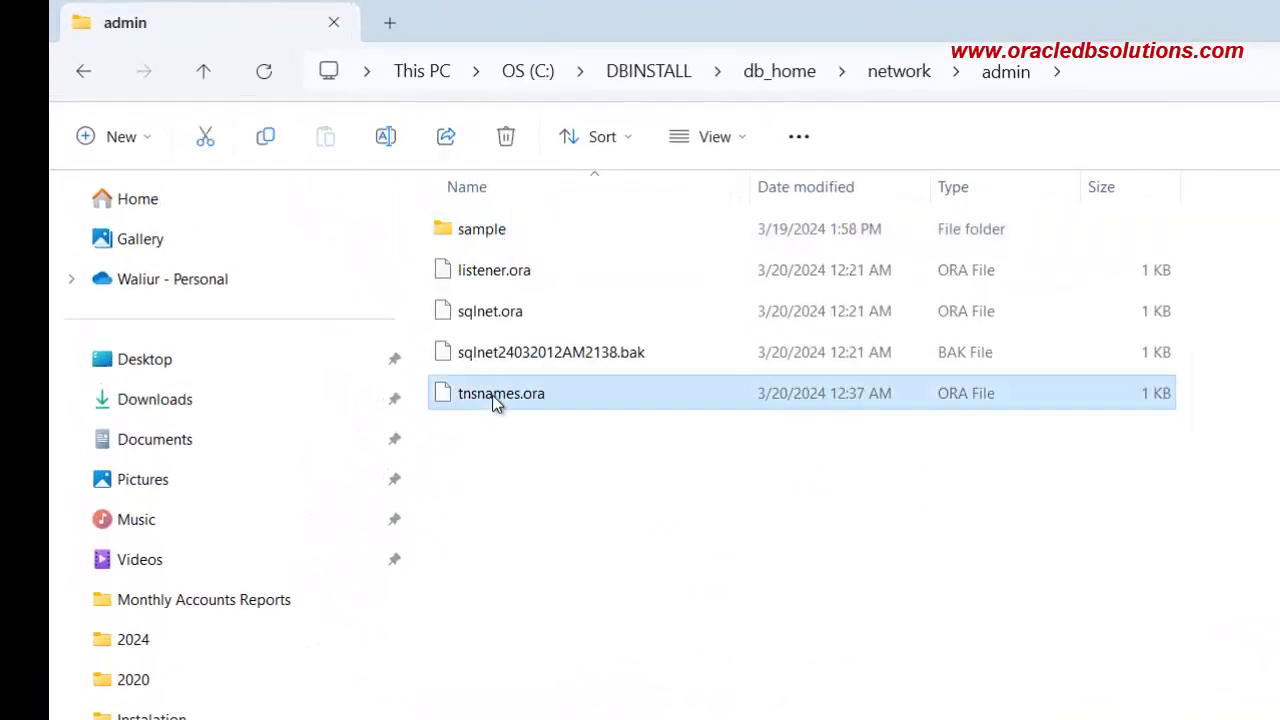
right_click(492, 395)
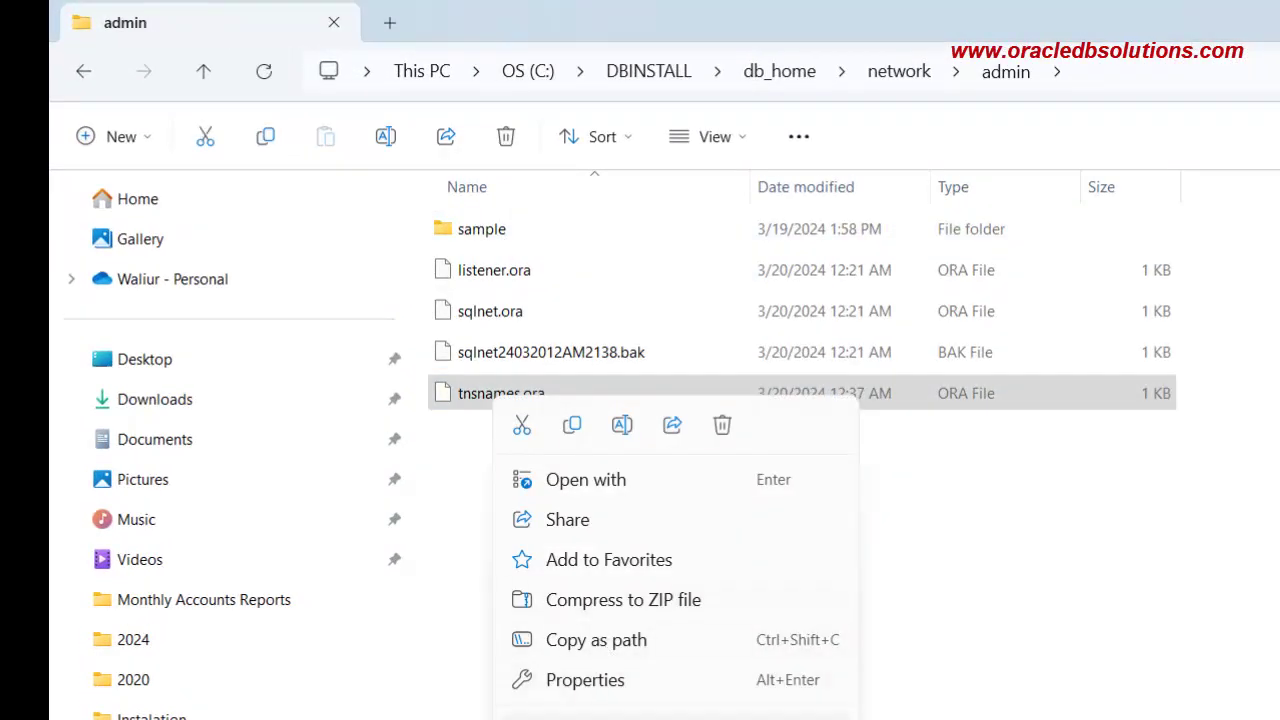
Open tnsnames.ora in a maximized Notepad and paste a copy of the ORCL entry below it
key("Return")
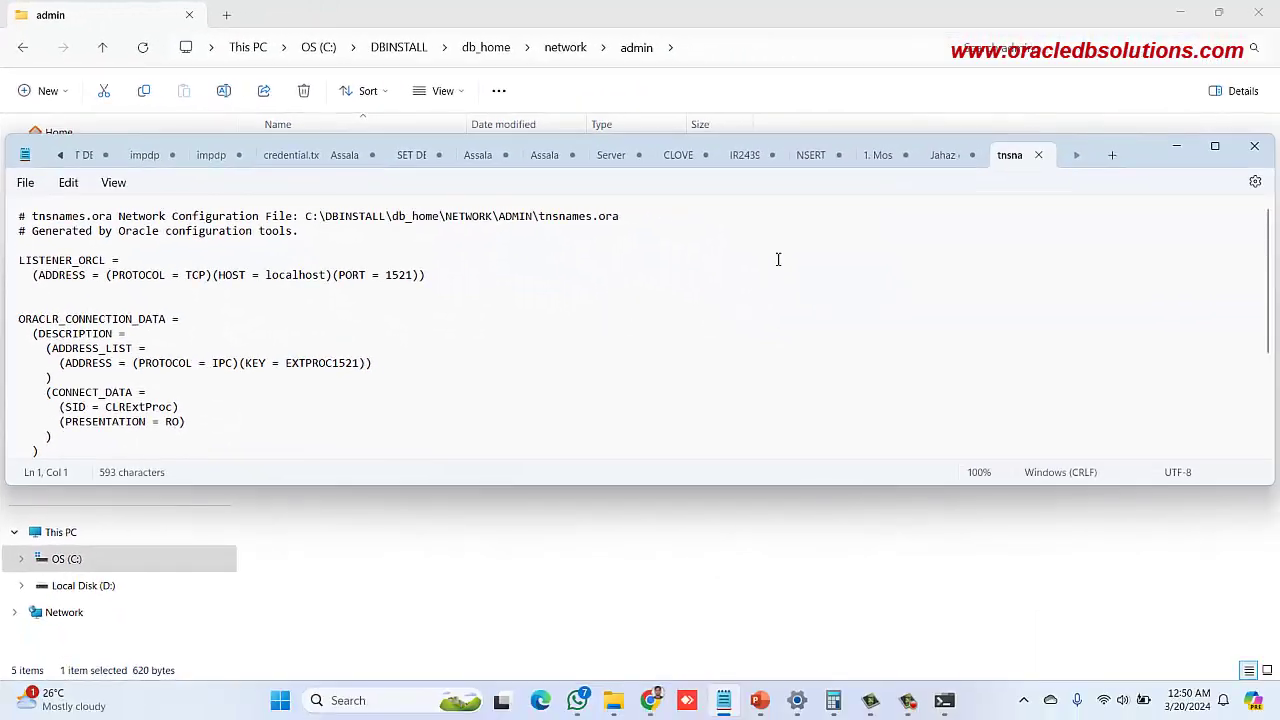
left_click_drag(423, 486, 423, 645)
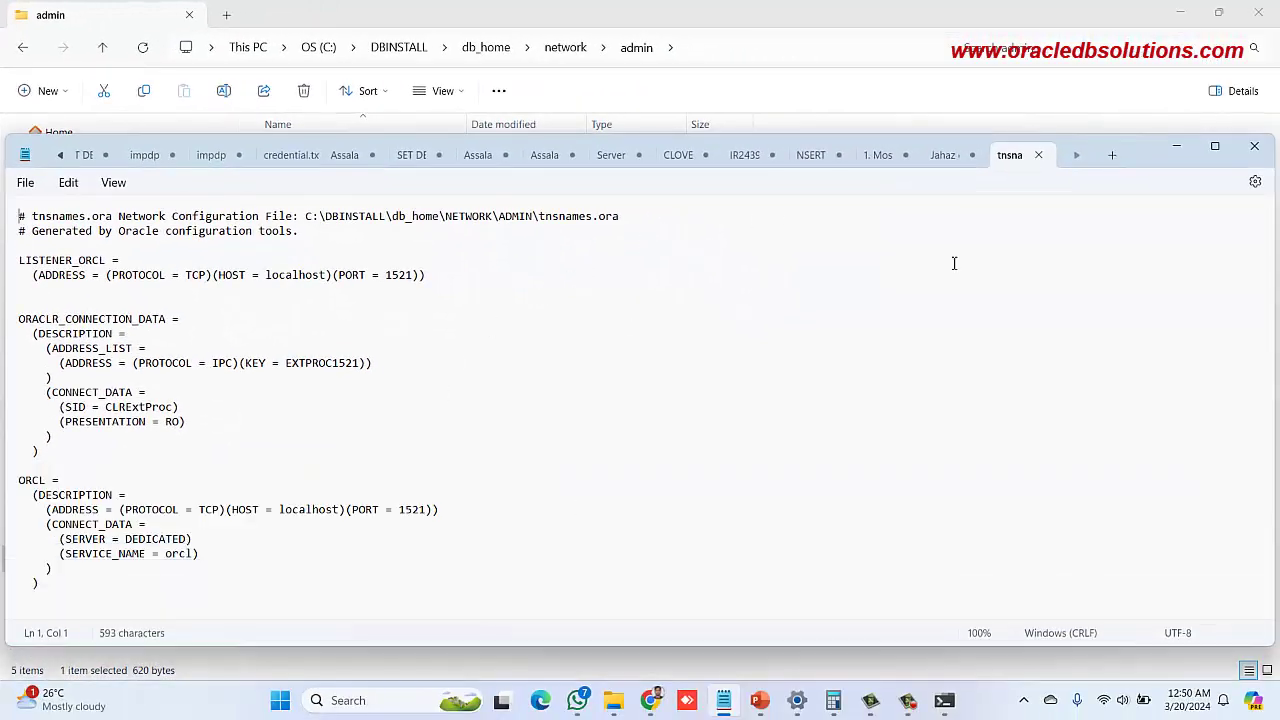
double_click(1126, 142)
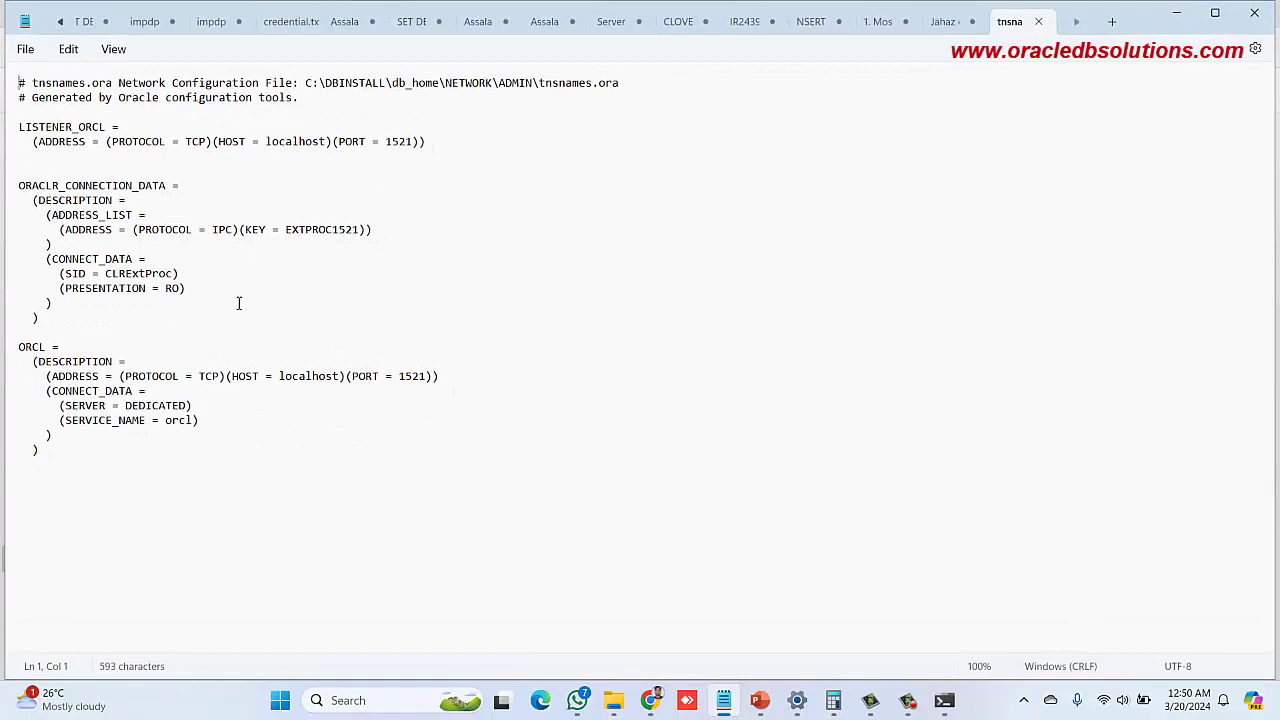
left_click_drag(95, 467, 33, 403)
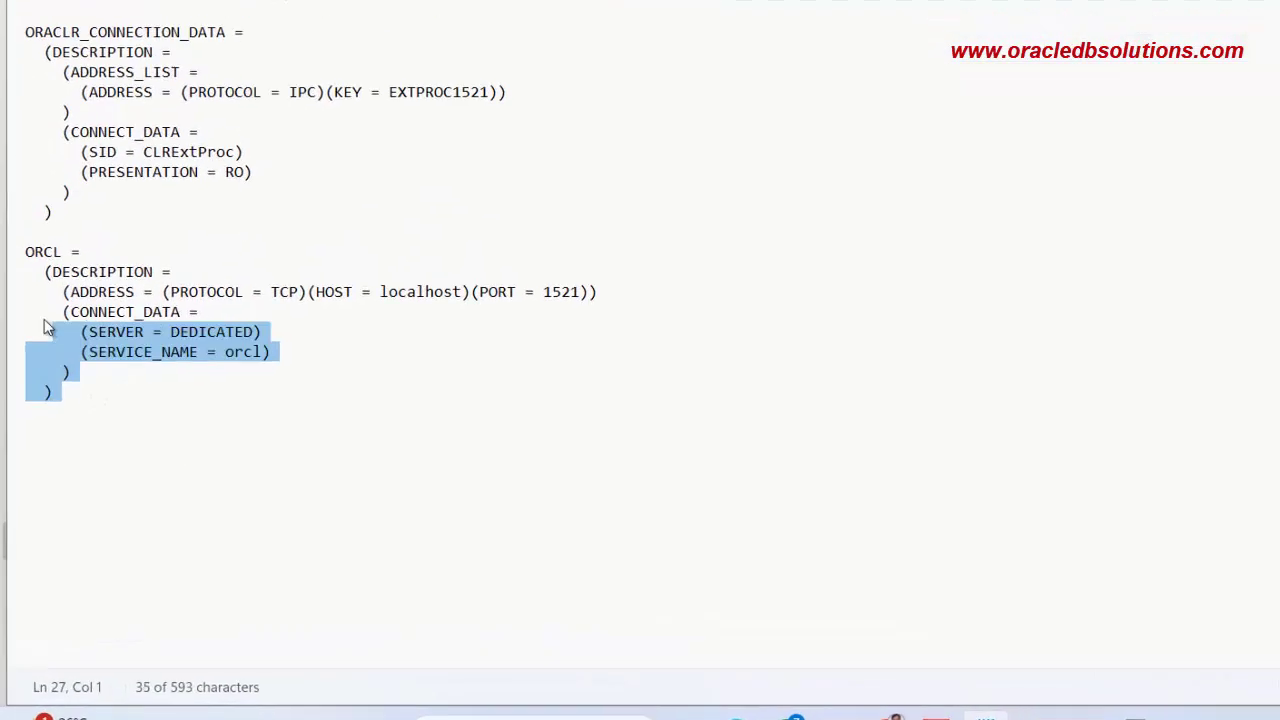
left_click_drag(45, 328, 20, 252)
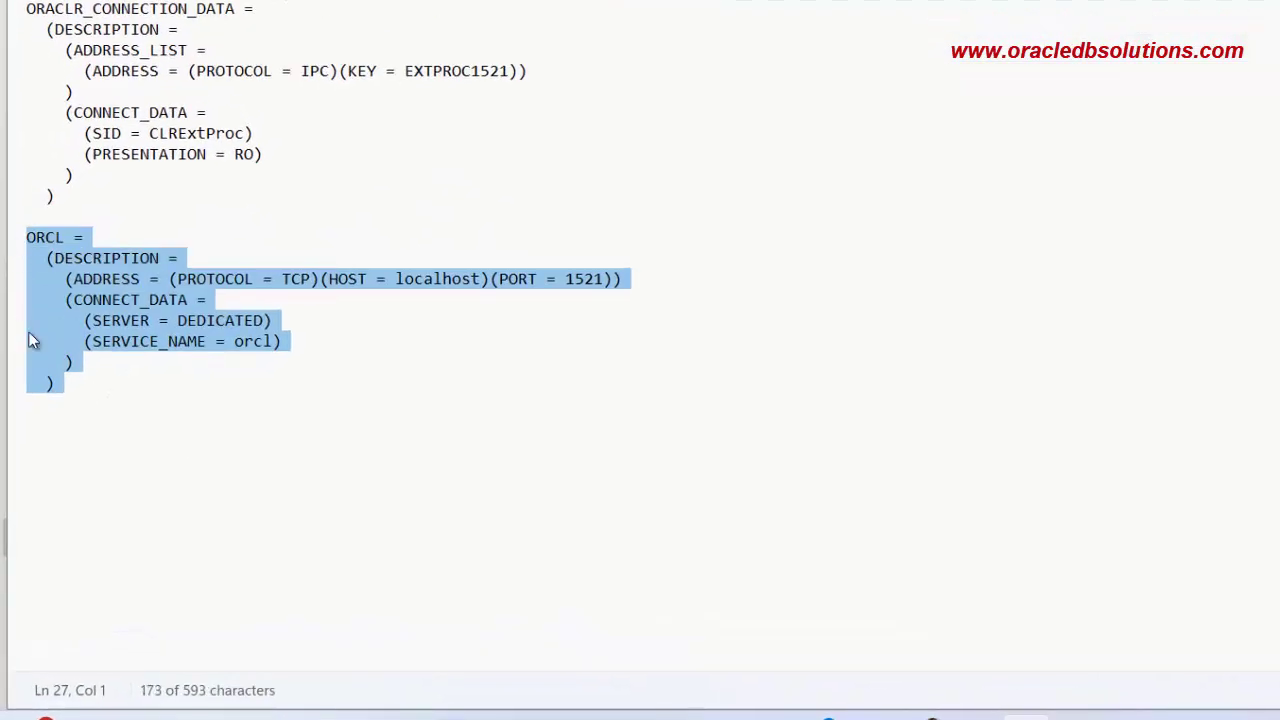
key("ctrl+c")
left_click(98, 470)
key("ctrl+v")
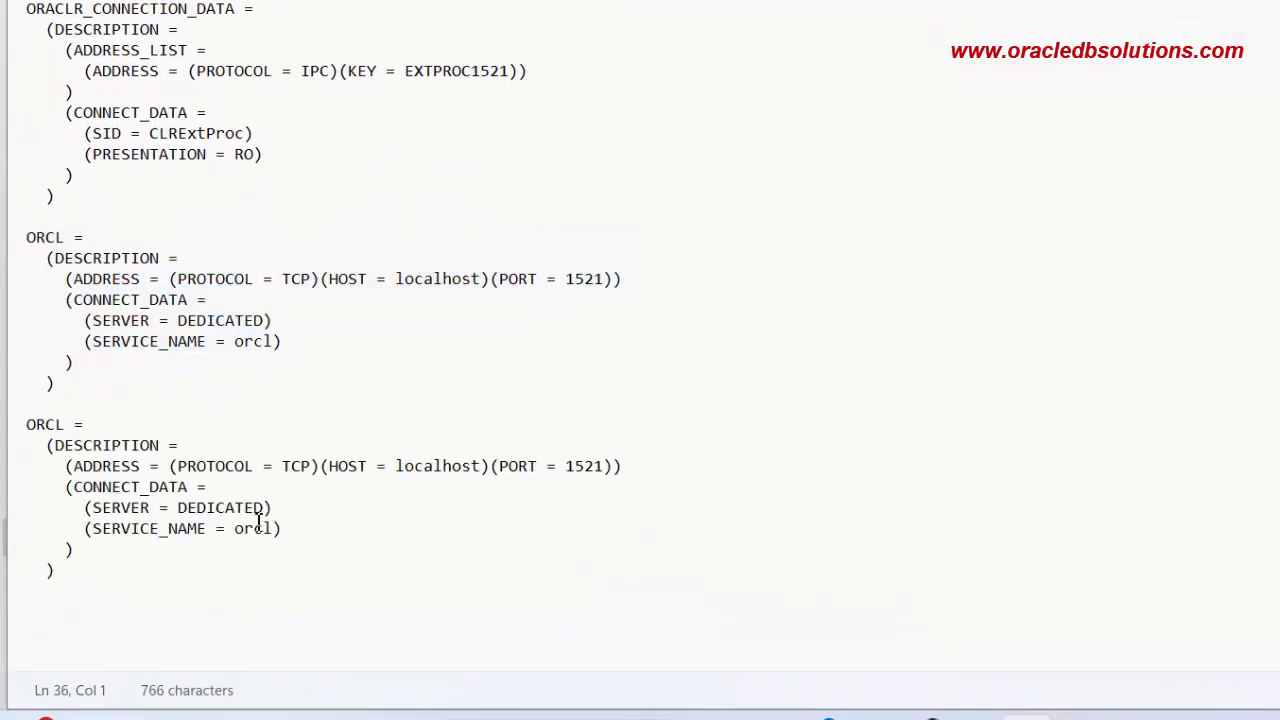
Rename the copied entry to ORCLPDB and change its service name to orclpdb
left_click(277, 531)
type("pdb")
left_click(67, 424)
type("PDB")
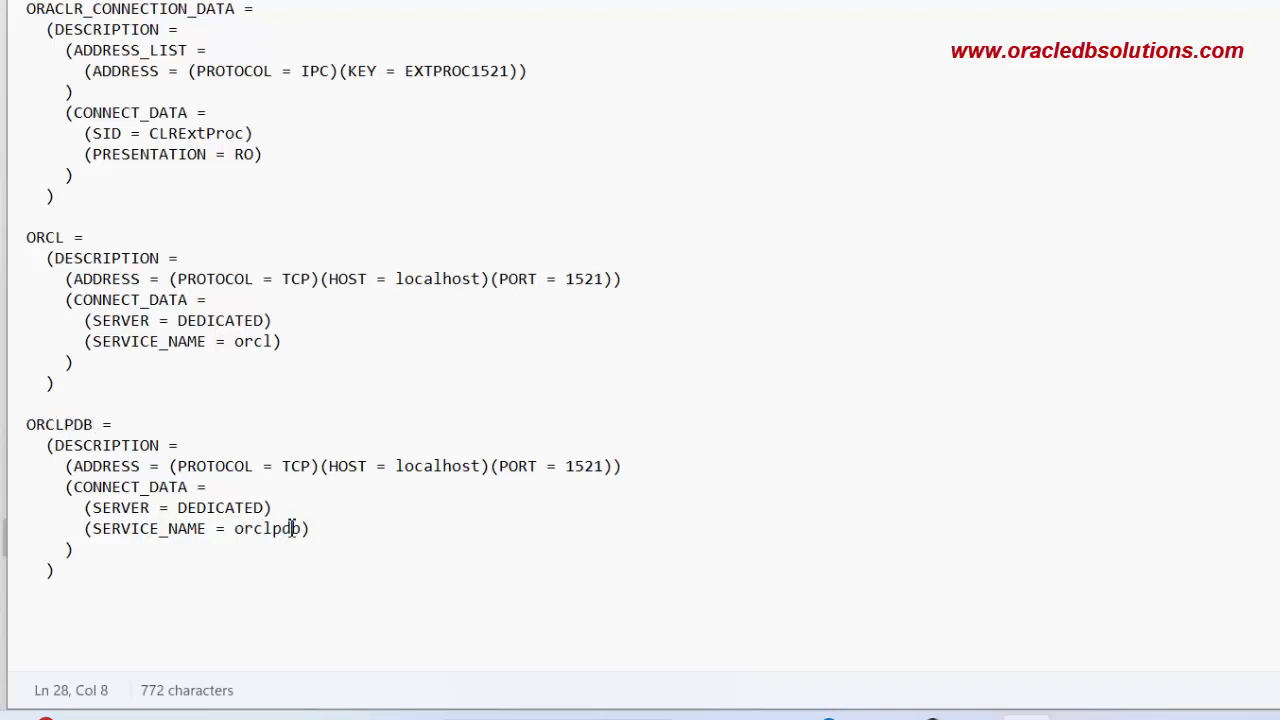
double_click(94, 424)
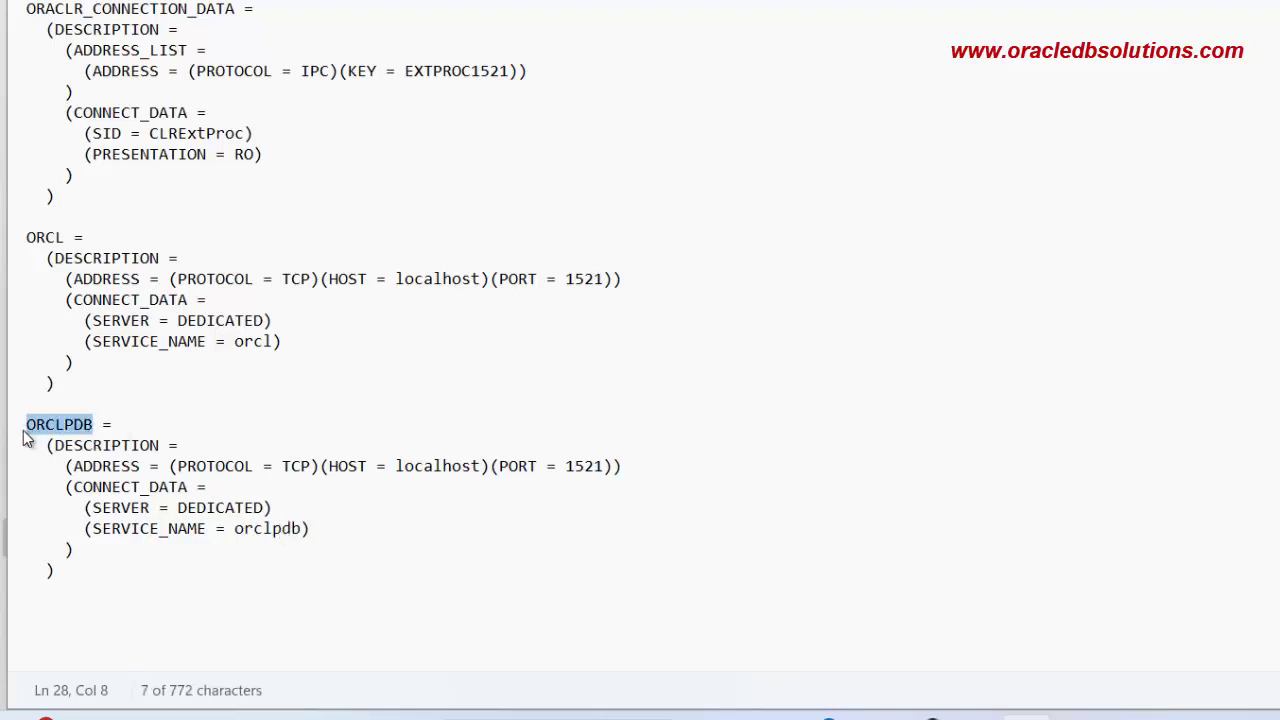
left_click(171, 443)
left_click_drag(302, 530, 235, 529)
Connect SQL*Plus as sysdba to orclpdb, then return to the PowerPoint slides
left_click(131, 426)
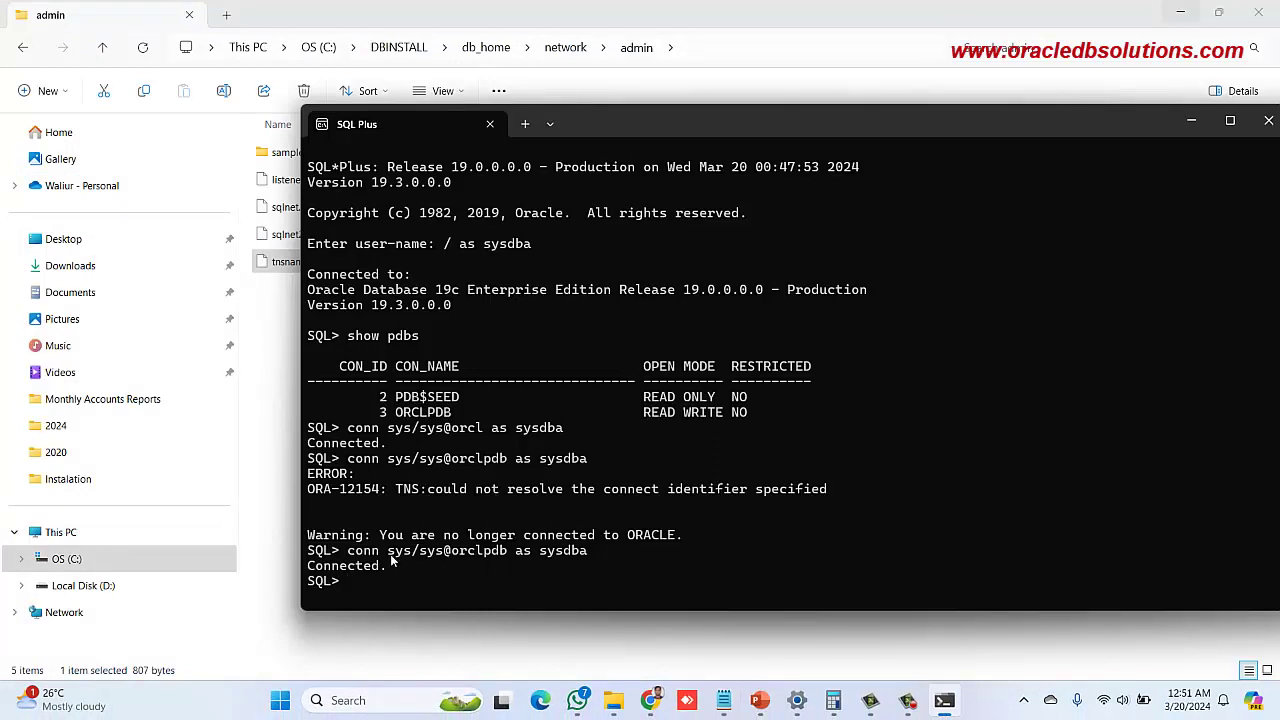
left_click_drag(620, 118, 611, 102)
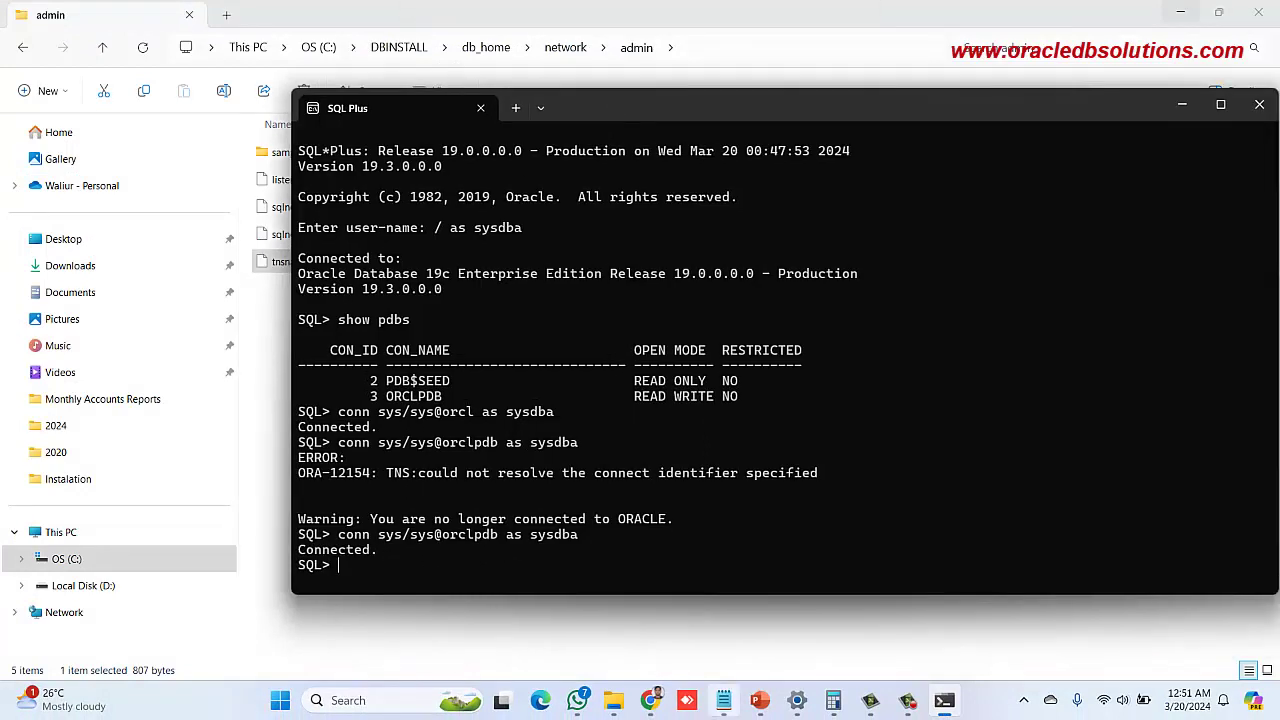
left_click(760, 703)
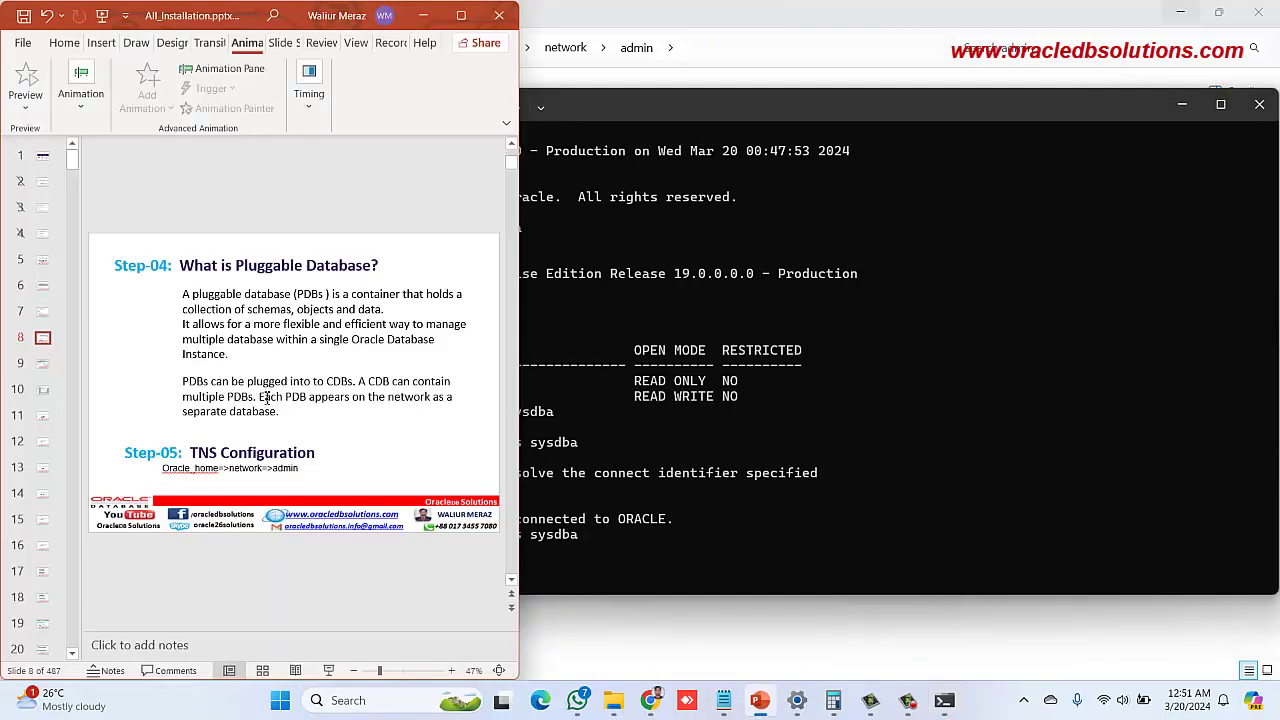
Scroll to slide 9, Step-06: Download Oracle SQL Developer and Connect Database
scroll(267, 397, "down", 2)
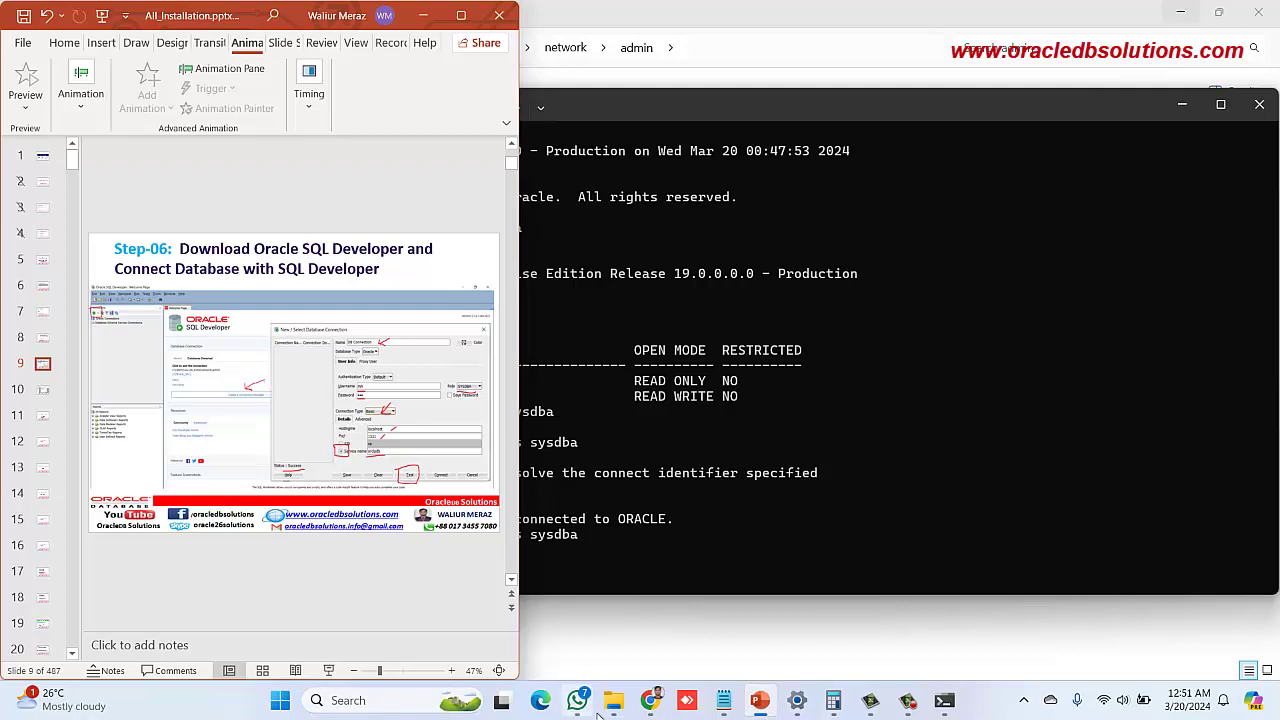
mouse_move(614, 710)
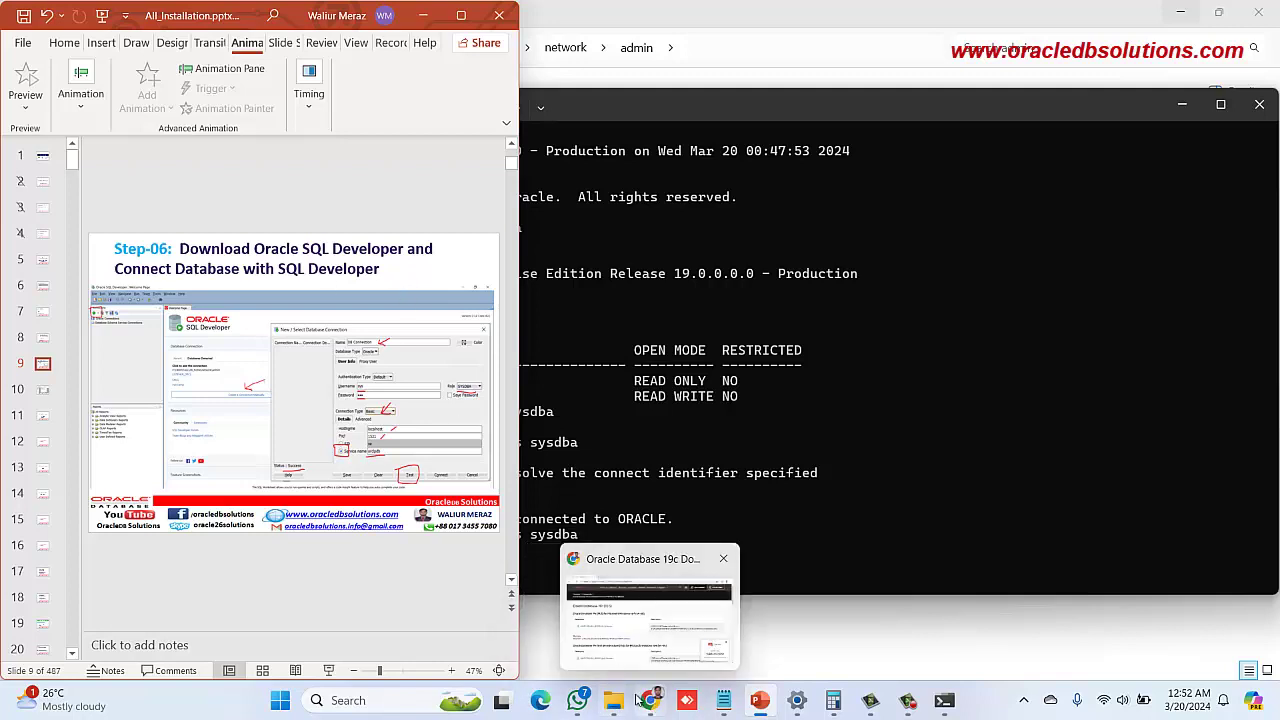
Launch sqldeveloper.exe from the C:\sqldeveloper folder
left_click(619, 709)
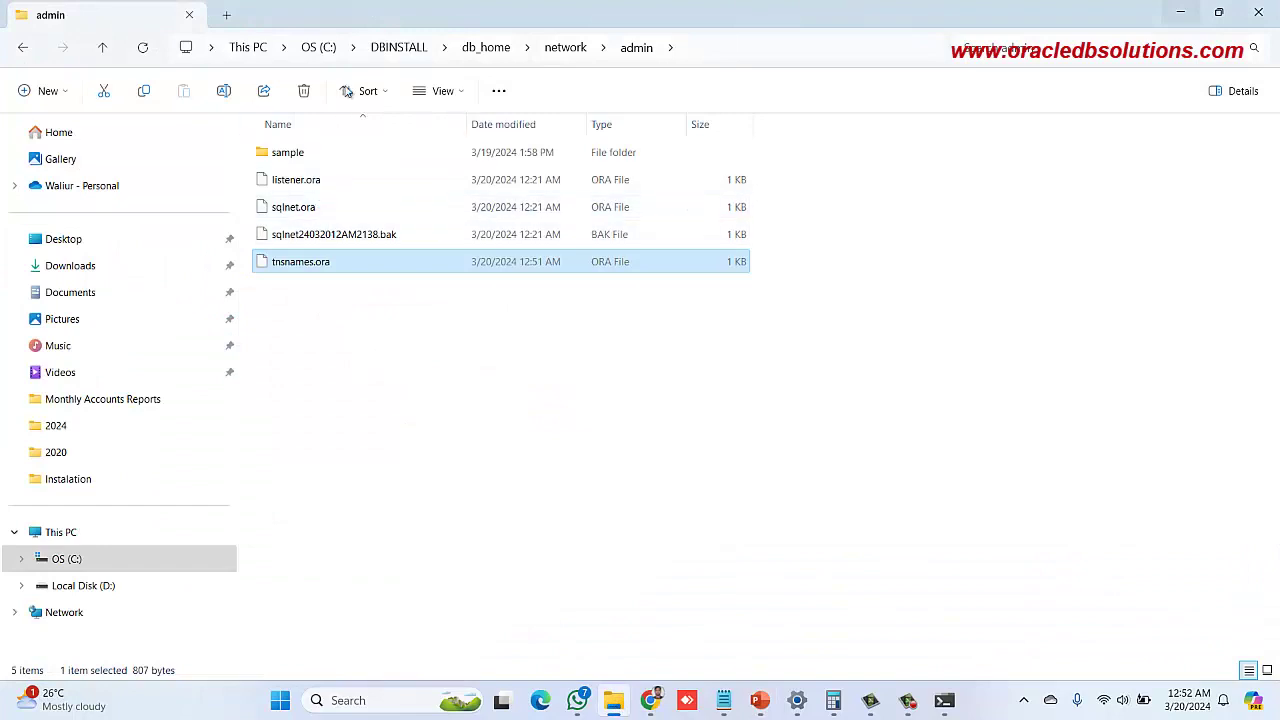
left_click(384, 50)
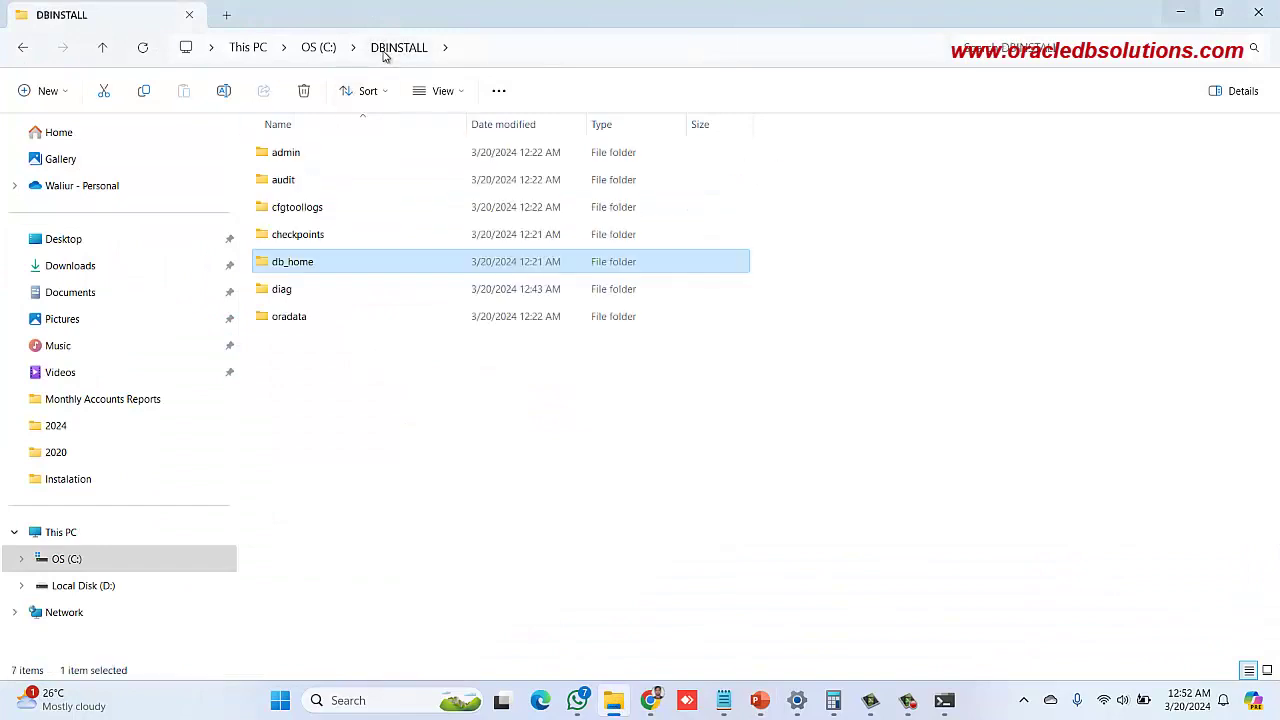
left_click(317, 48)
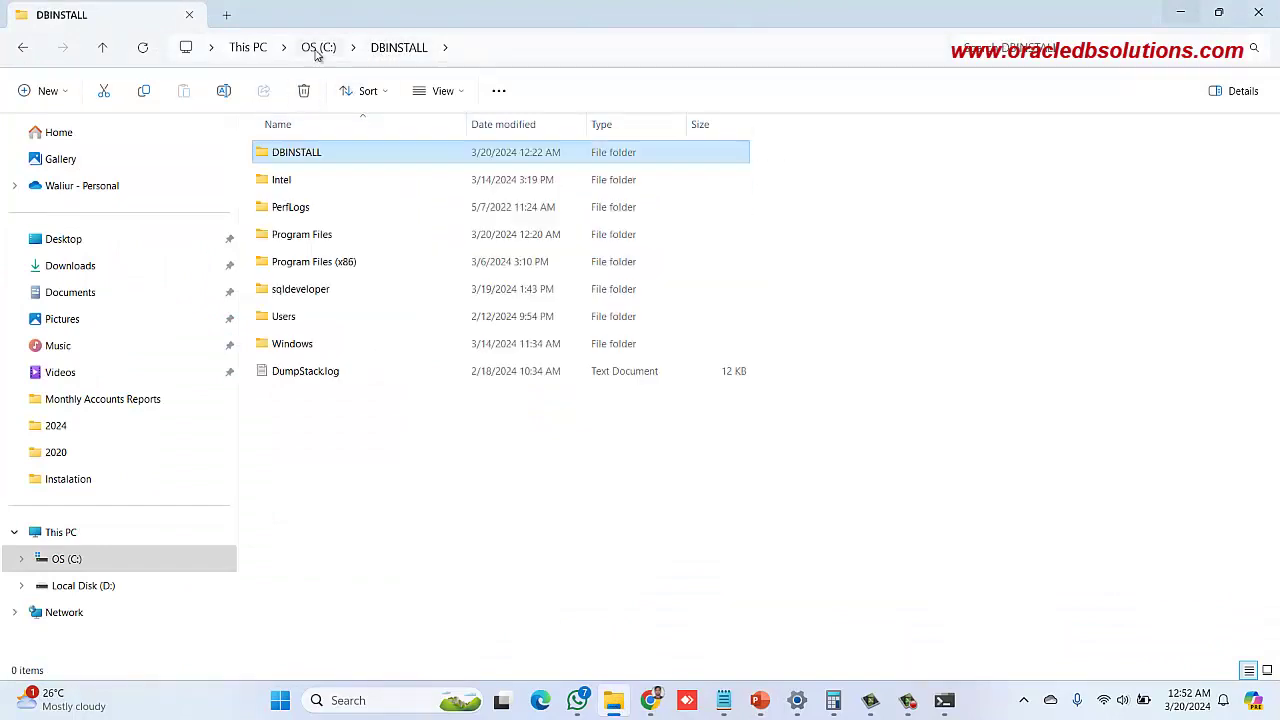
left_click(304, 290)
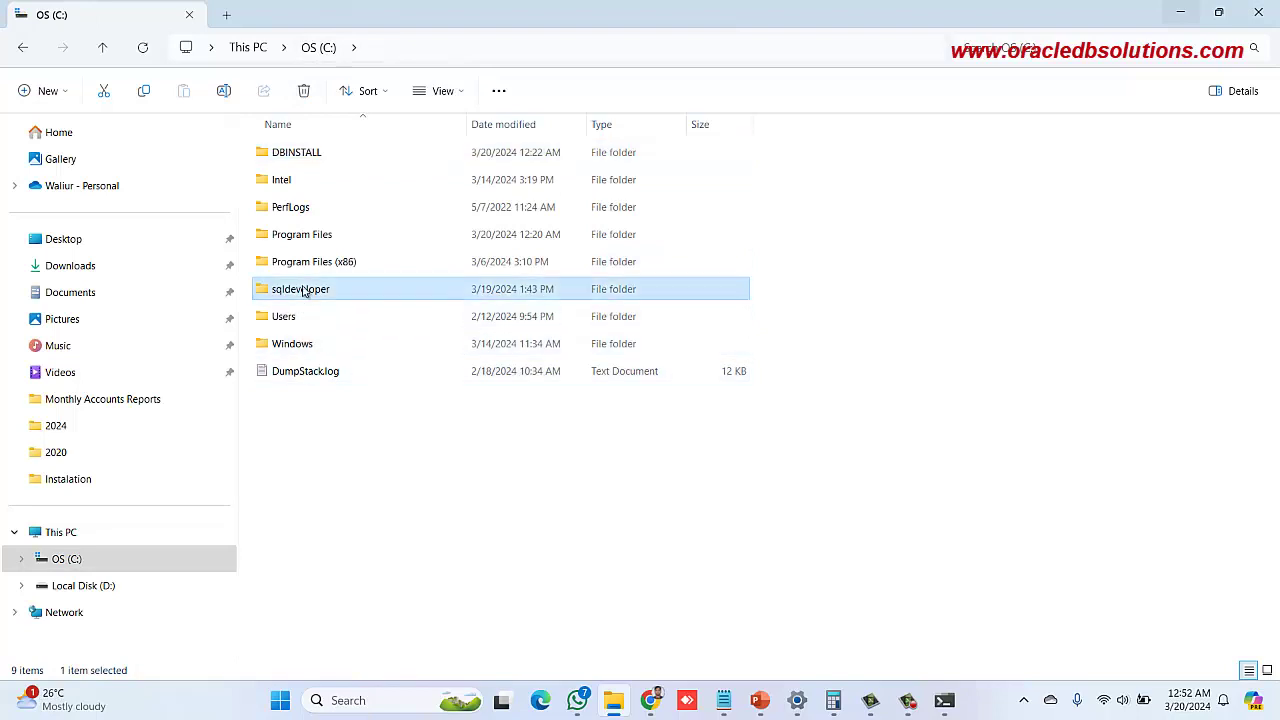
double_click(304, 290)
left_click(22, 47)
double_click(308, 290)
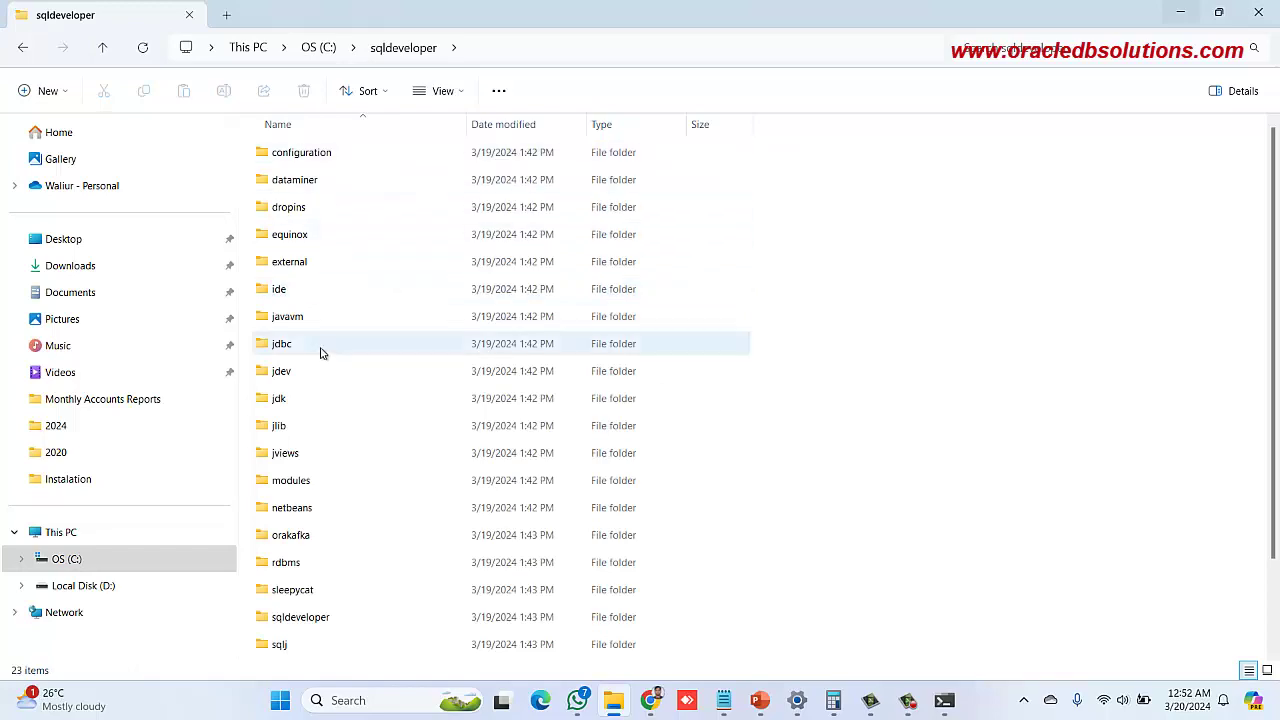
scroll(300, 320, "down", 2)
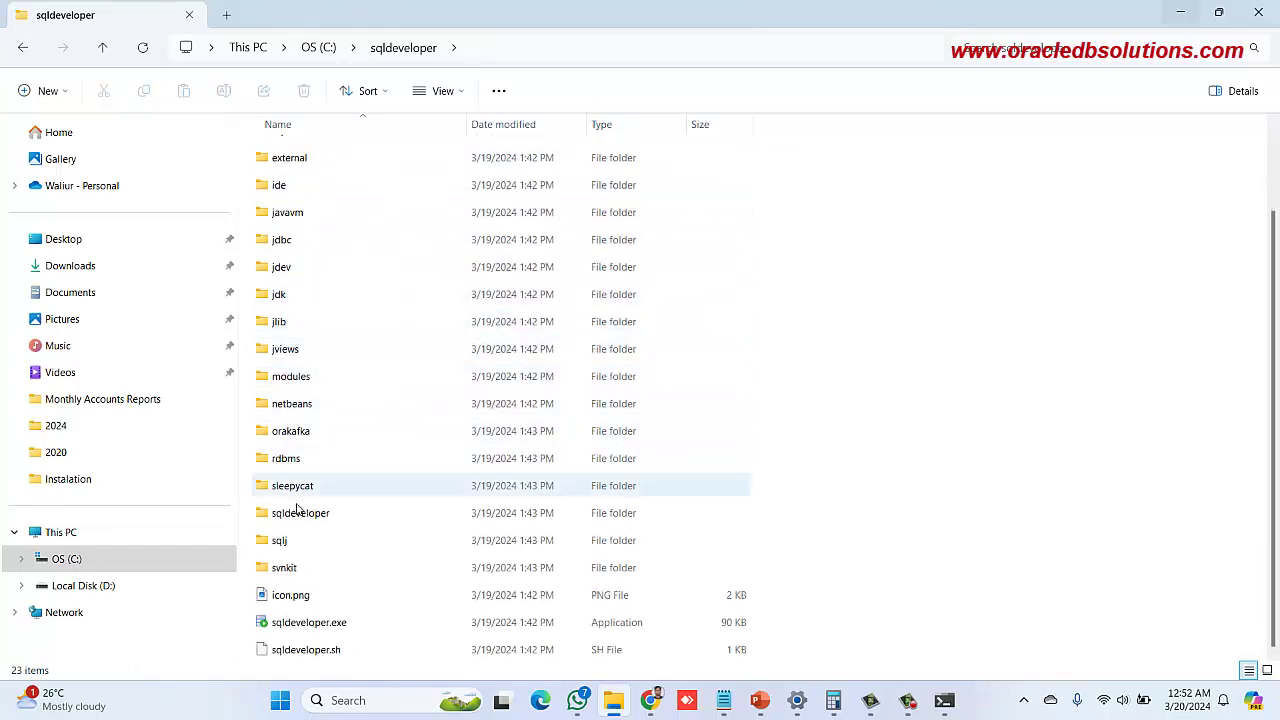
left_click(293, 624)
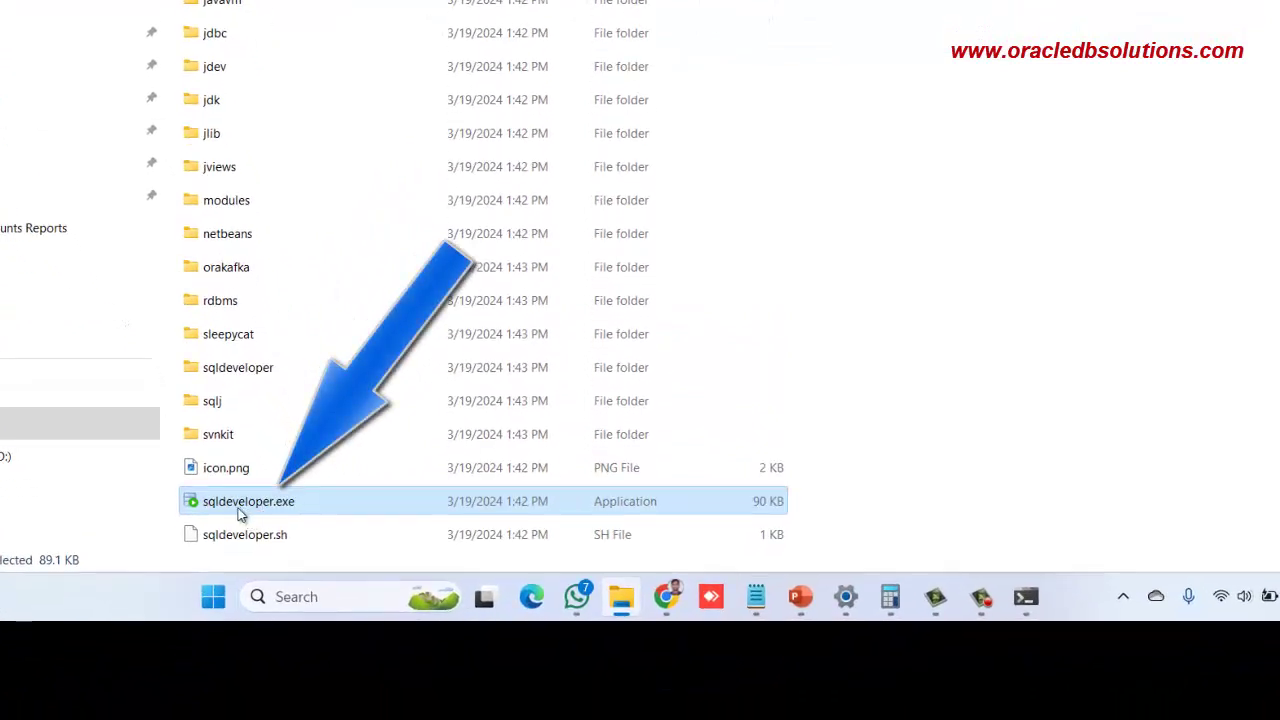
double_click(238, 511)
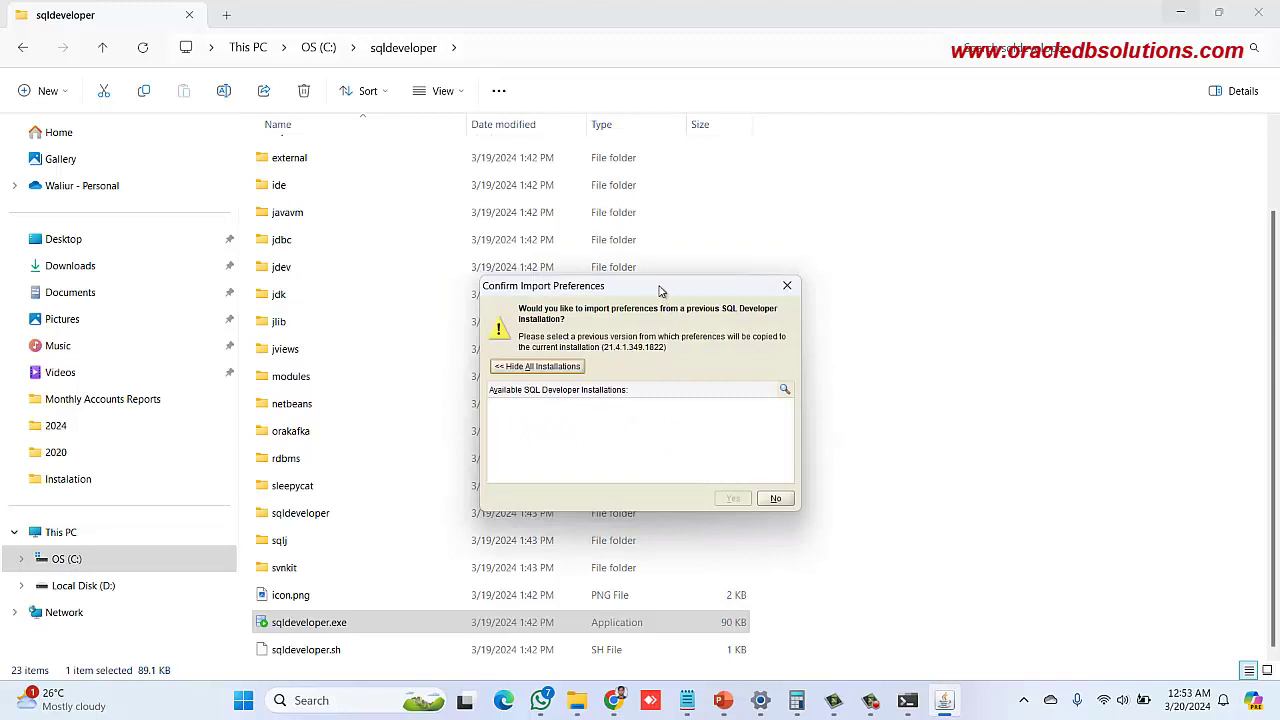
Decline importing old preferences and acknowledge the Oracle Usage Tracking notice
left_click_drag(660, 290, 714, 281)
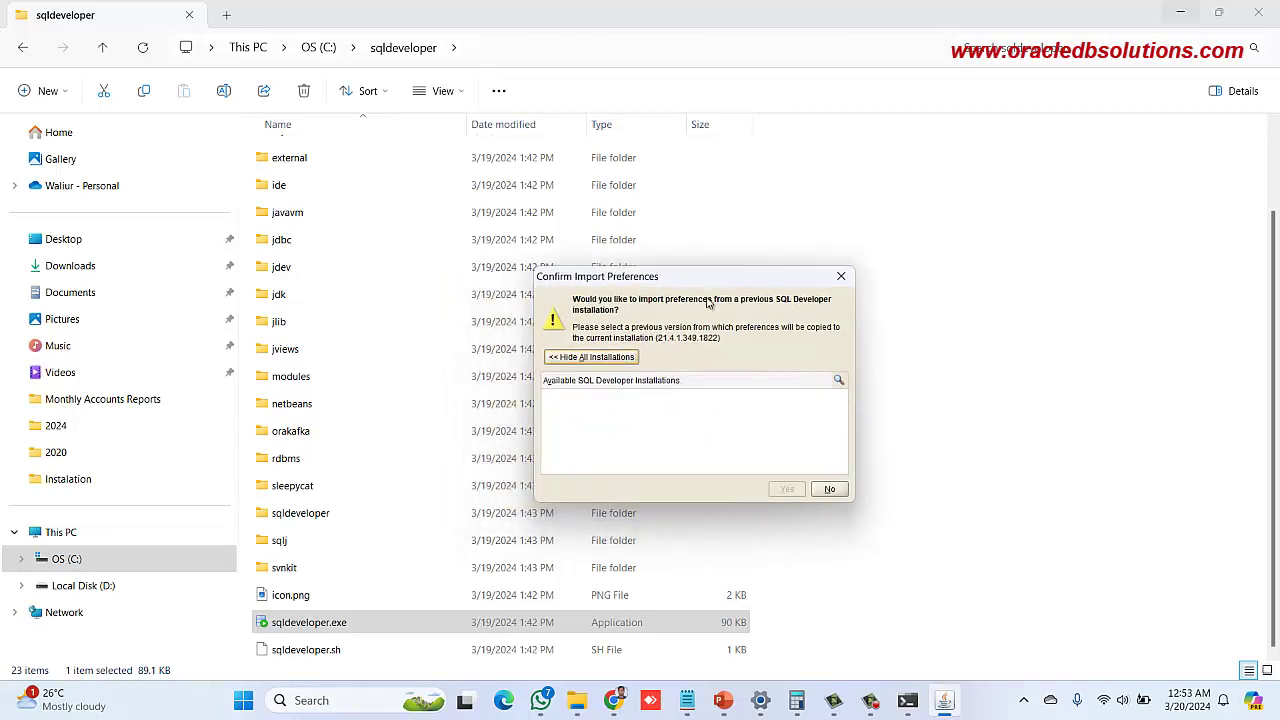
left_click(829, 490)
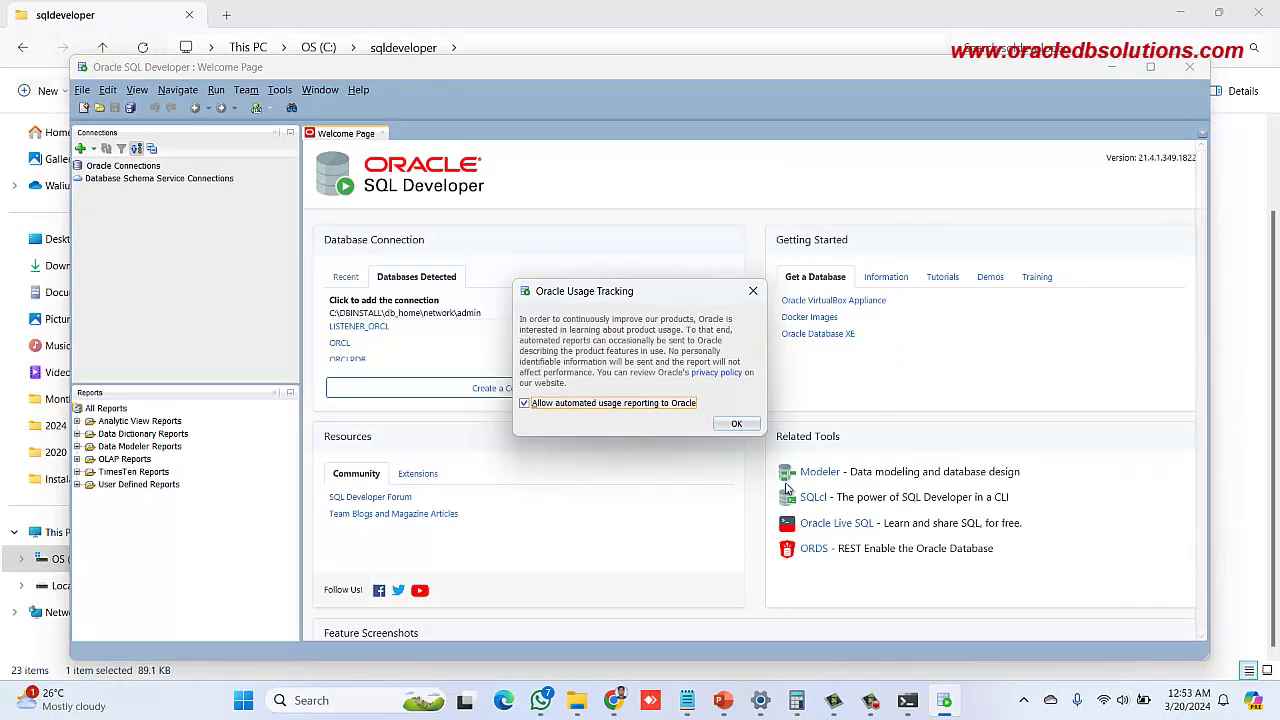
left_click(734, 426)
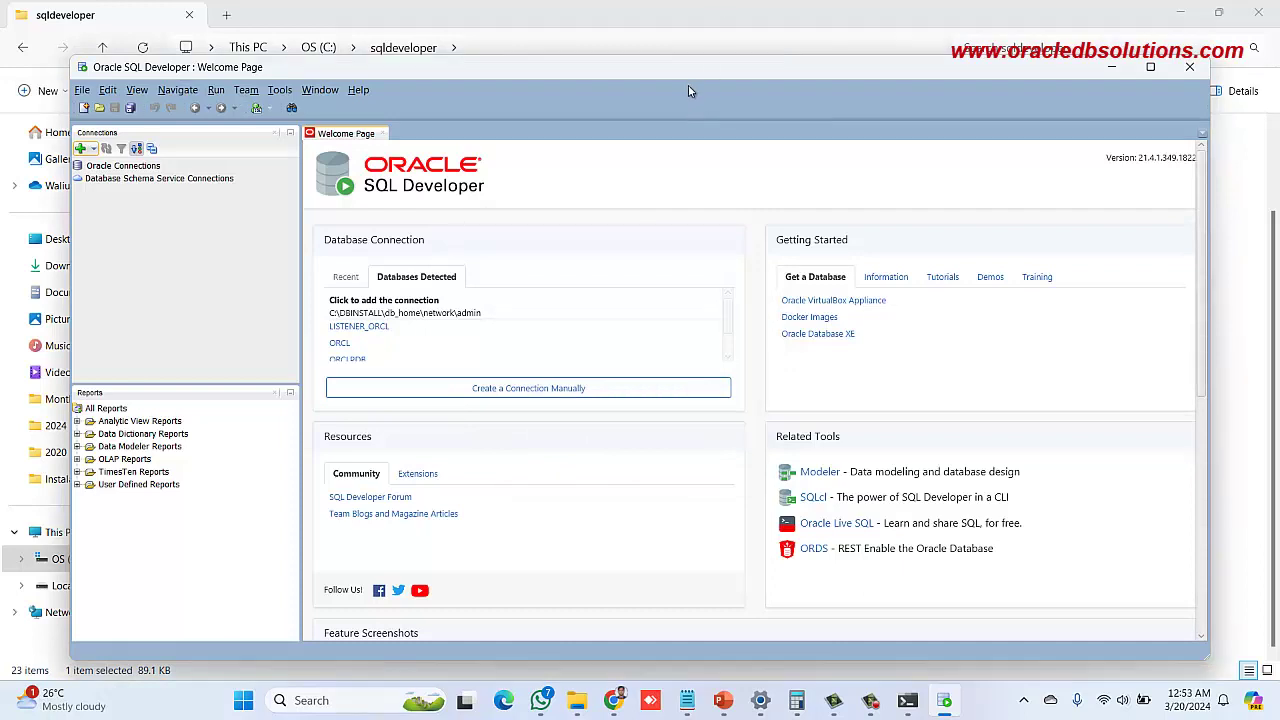
left_click_drag(689, 72, 690, 65)
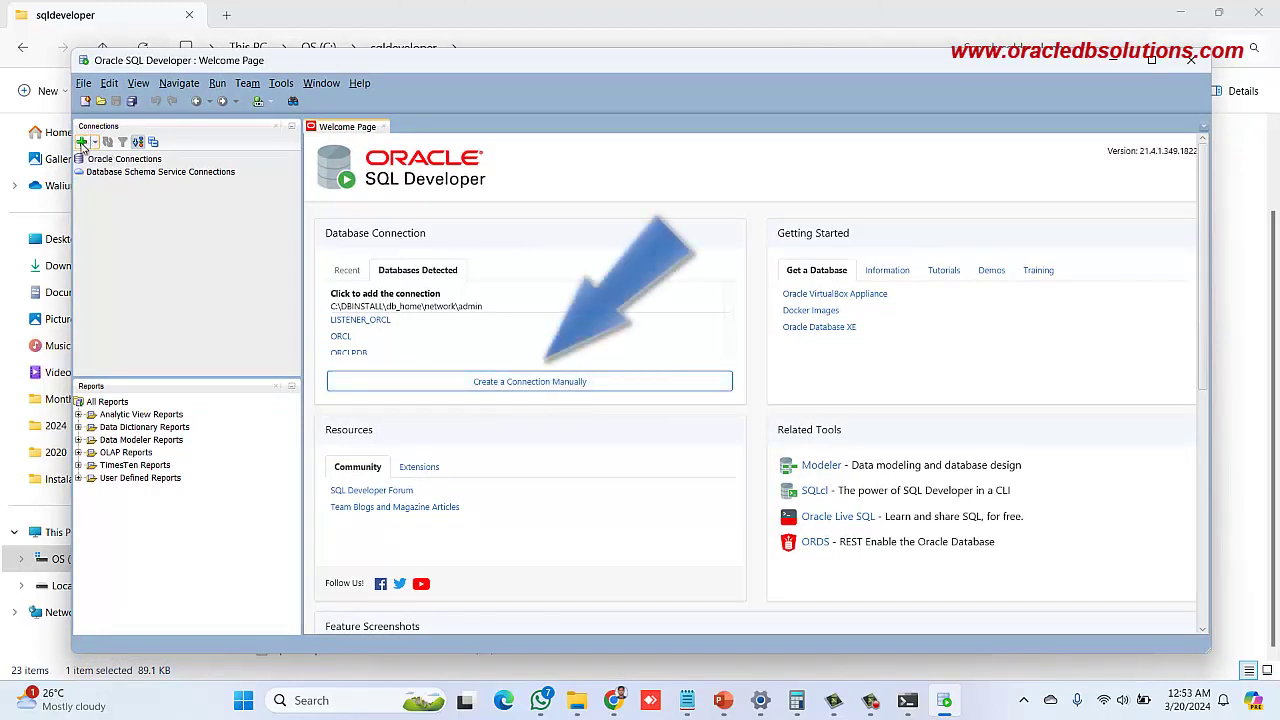
Start a manual connection, select the Username and Password fields, then switch to SQL*Plus
left_click(554, 377)
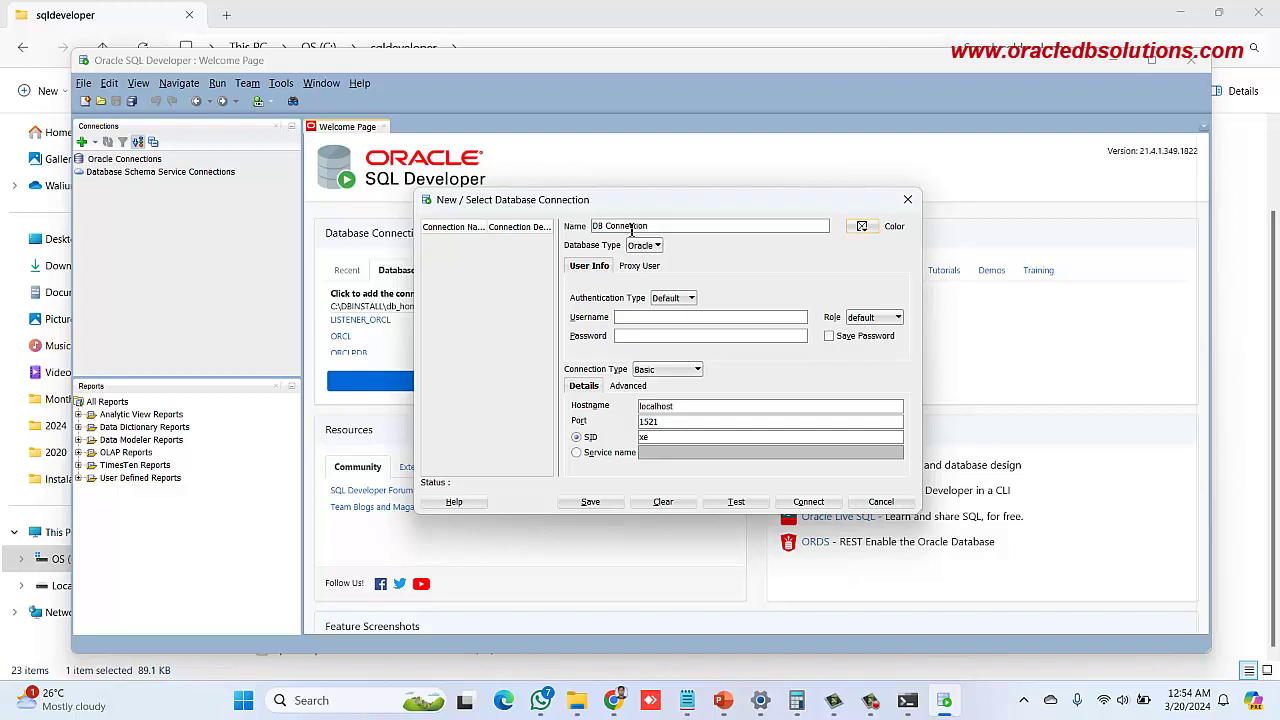
left_click(644, 318)
left_click(639, 336)
key("alt+Tab")
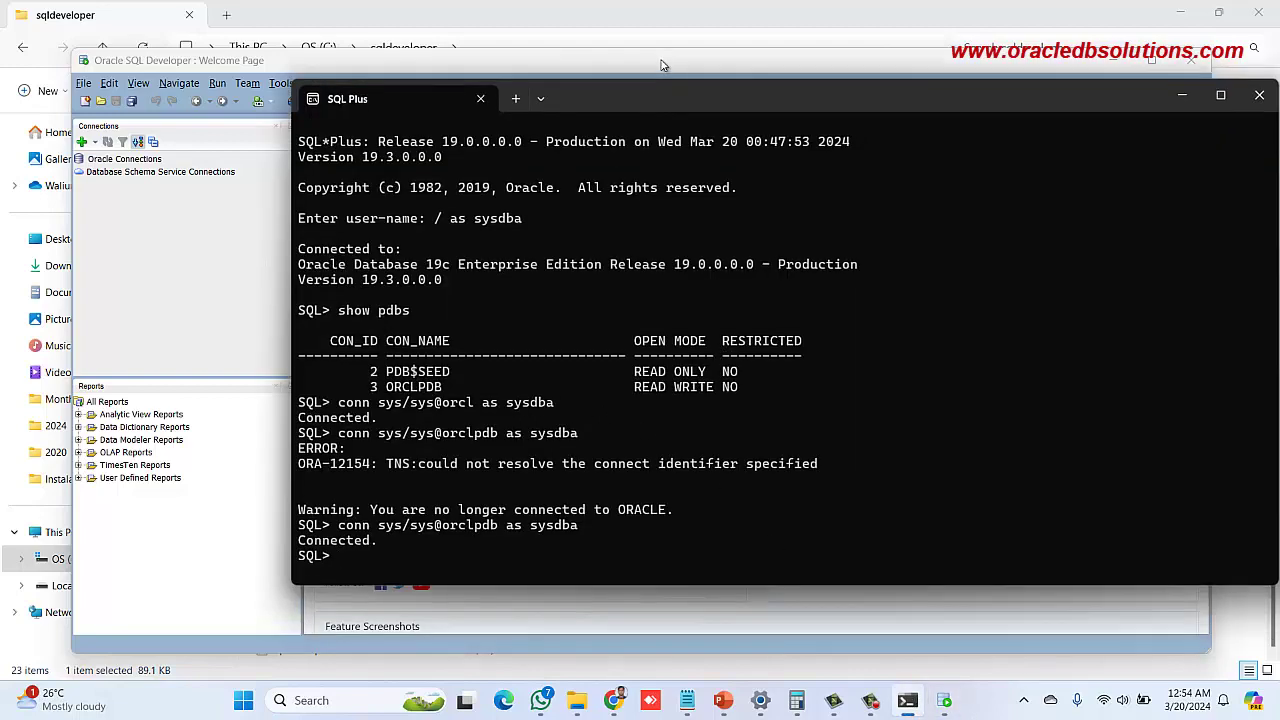
left_click_drag(660, 112, 660, 68)
left_click_drag(506, 553, 502, 568)
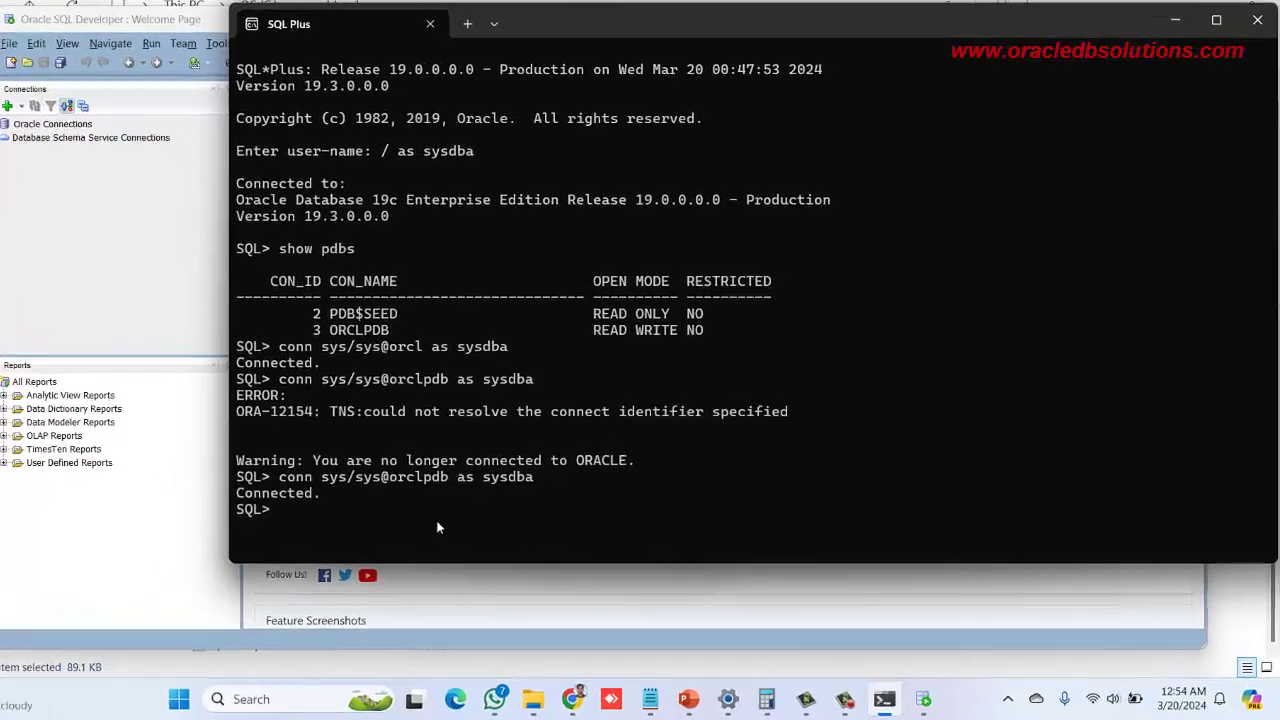
type("alter")
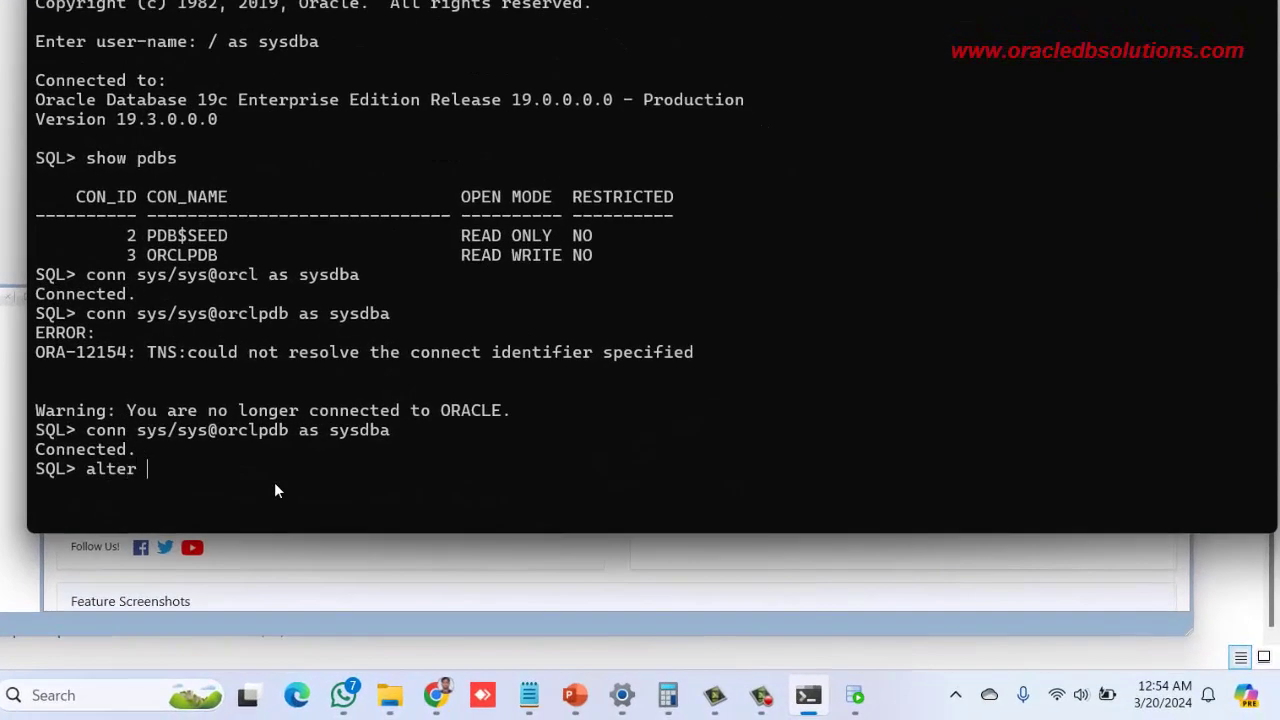
type(" user hr account un")
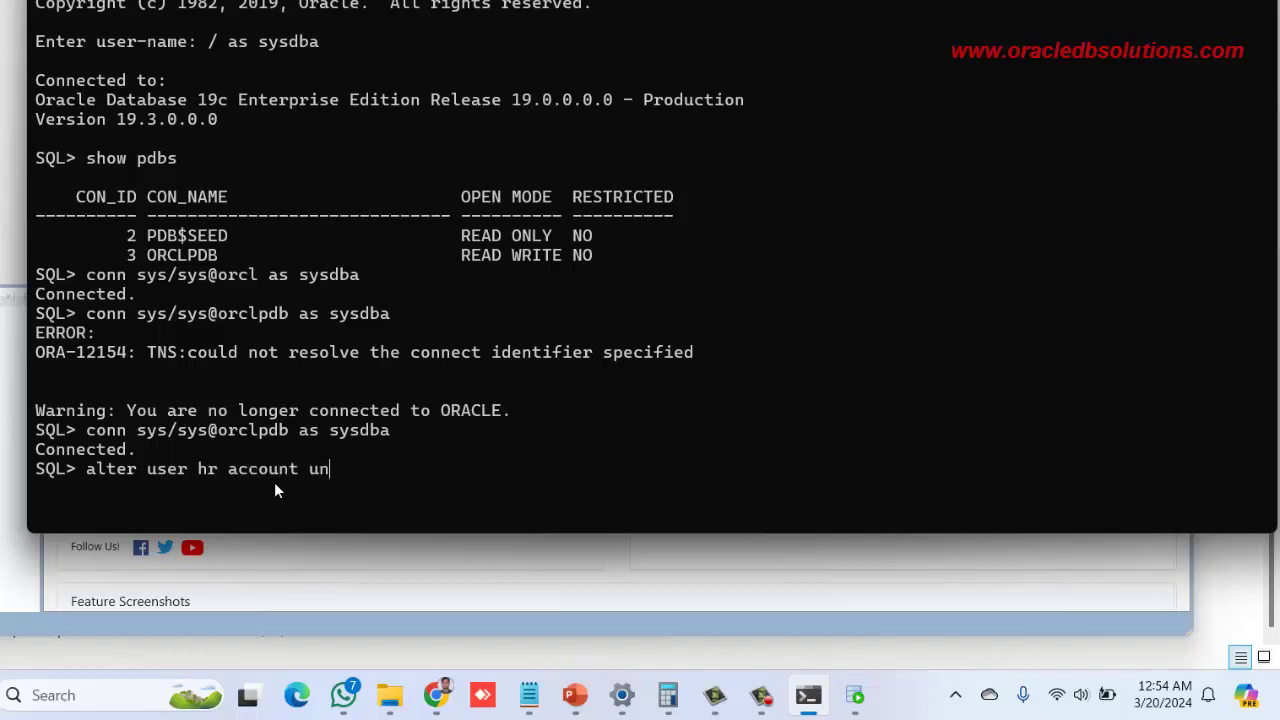
type("lock hr identified by hr;")
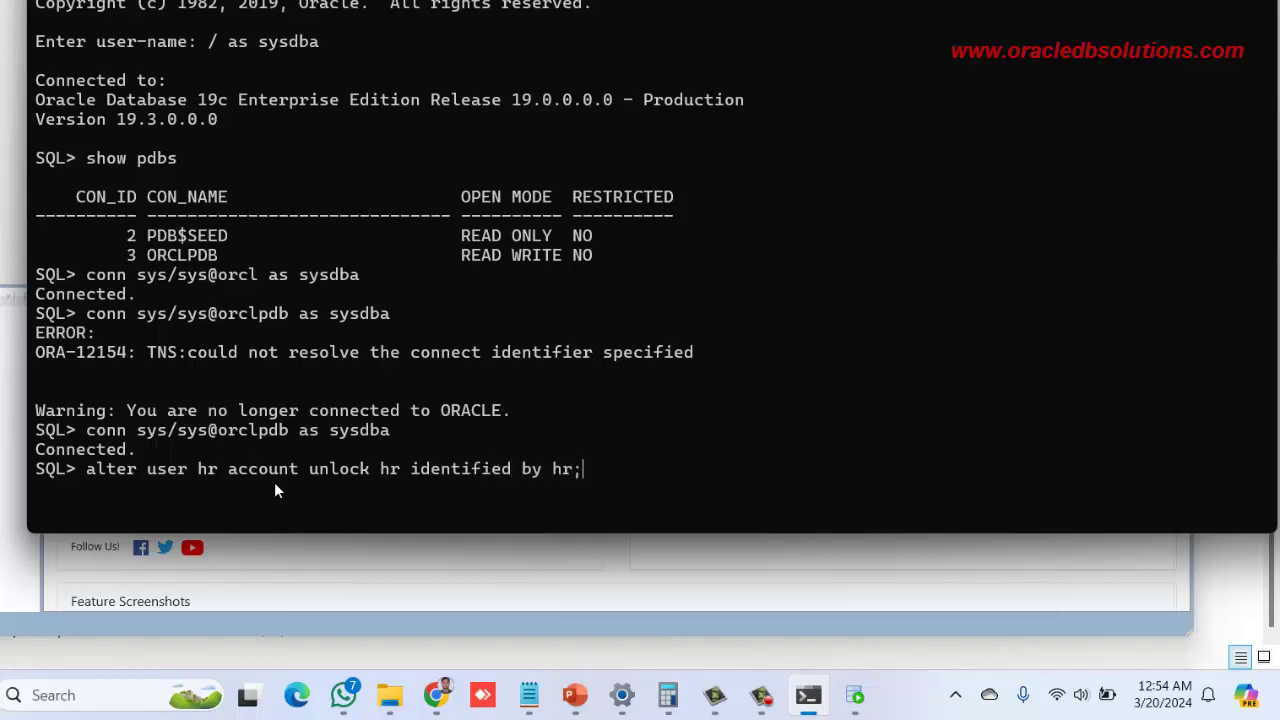
key("Return")
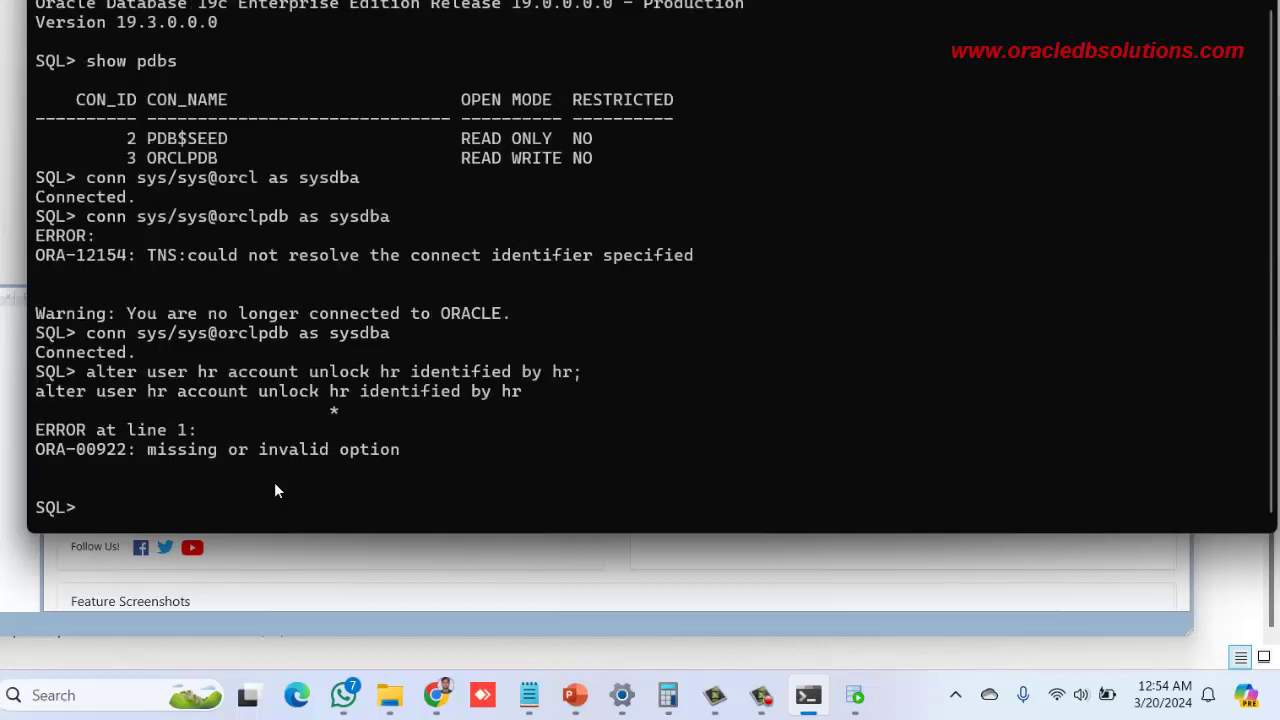
key("Up")
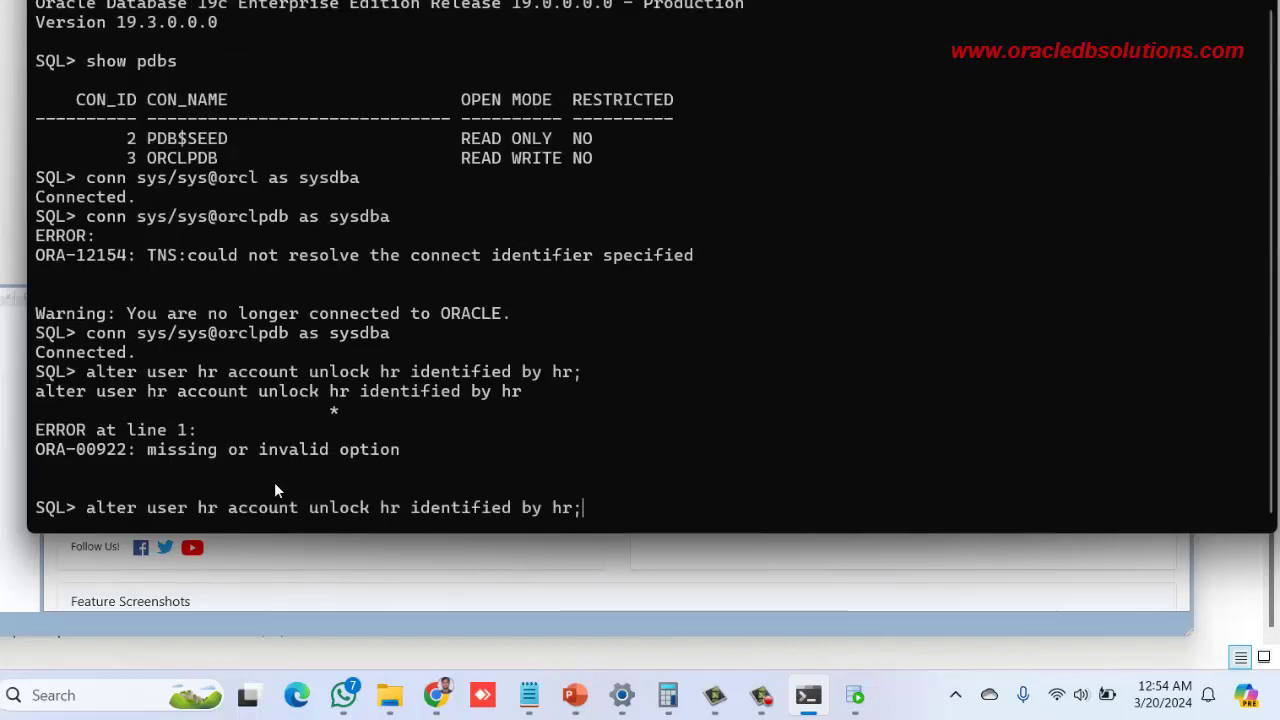
key("Left")
key("Left")
key("Left")
key("Left")
key("Left")
key("Left")
key("Left")
key("Left")
key("Left")
key("Left")
key("Left")
key("Left")
key("Left")
key("Left")
key("Left")
key("Left")
key("Left")
key("BackSpace")
key("BackSpace")
key("BackSpace")
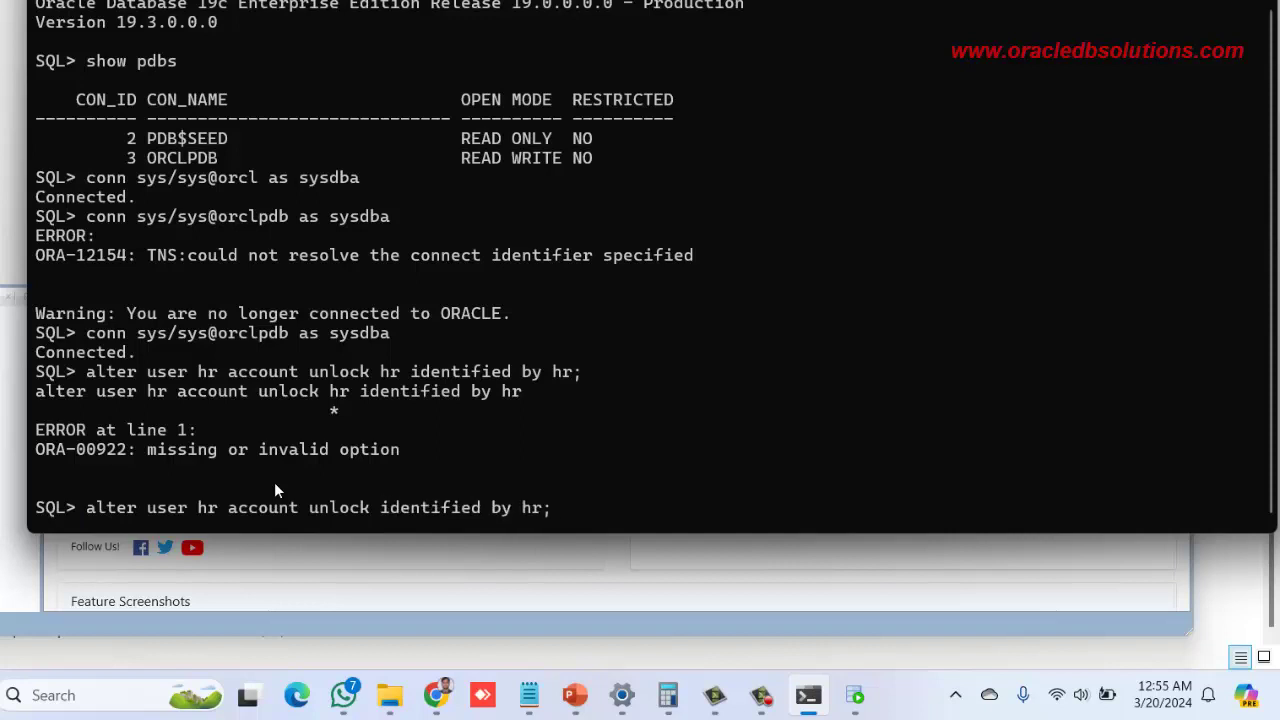
key("Return")
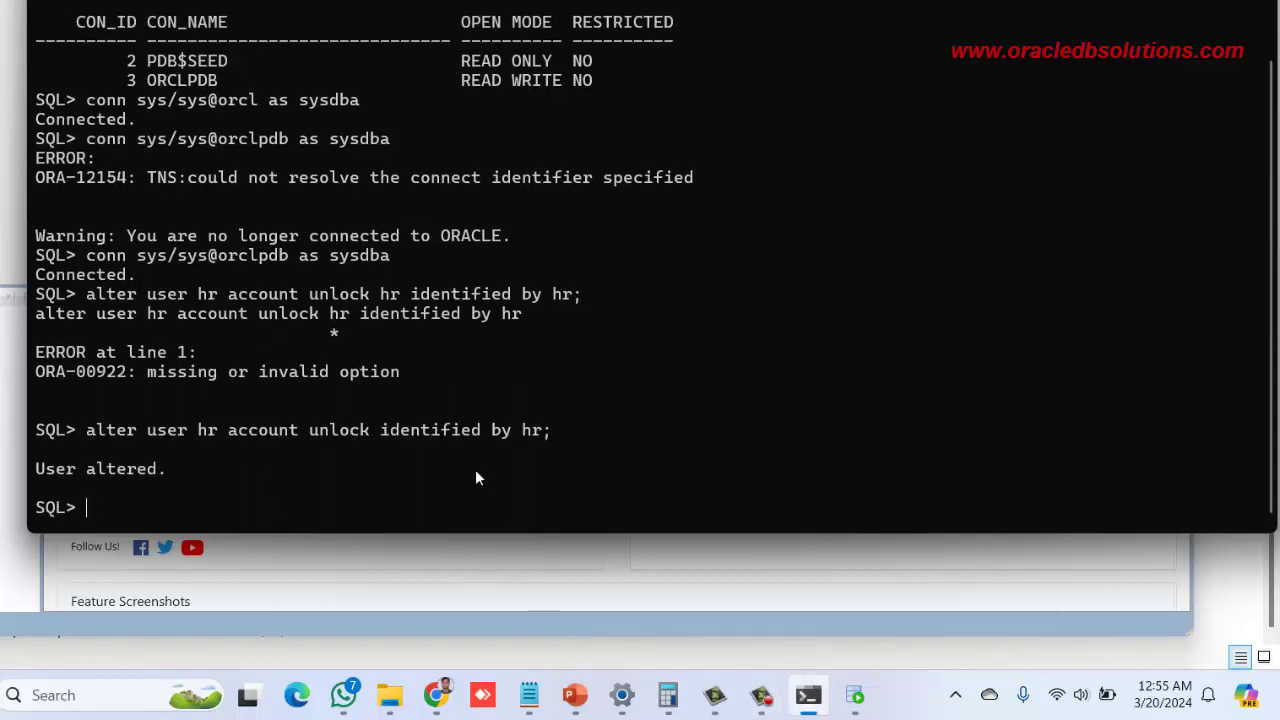
type("conn hr/hr@orclpd")
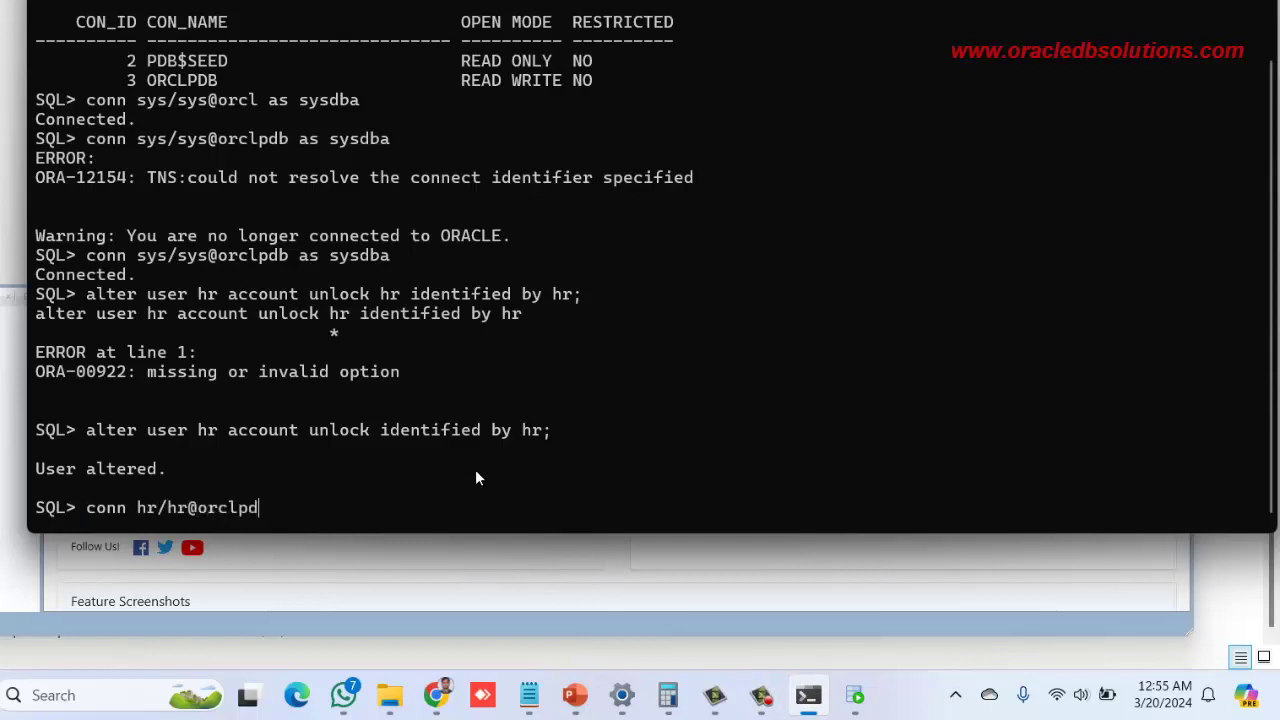
type("b")
key("Return")
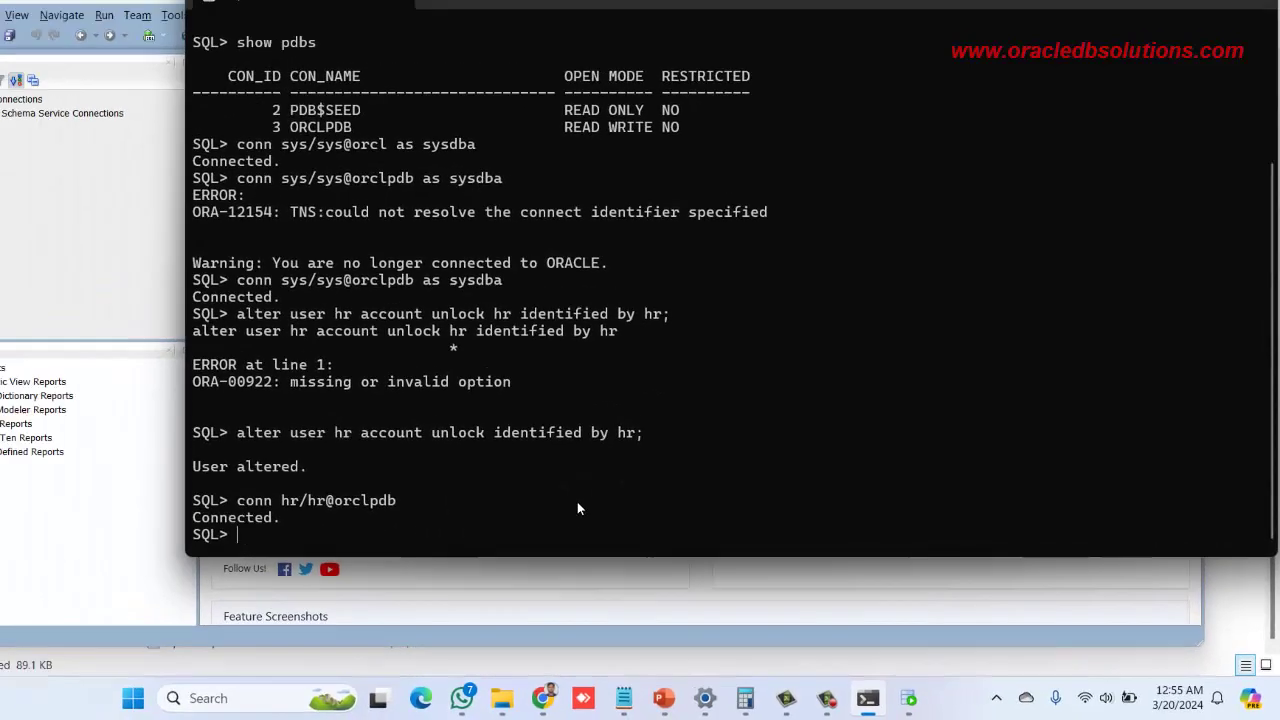
key("Return")
key("Return")
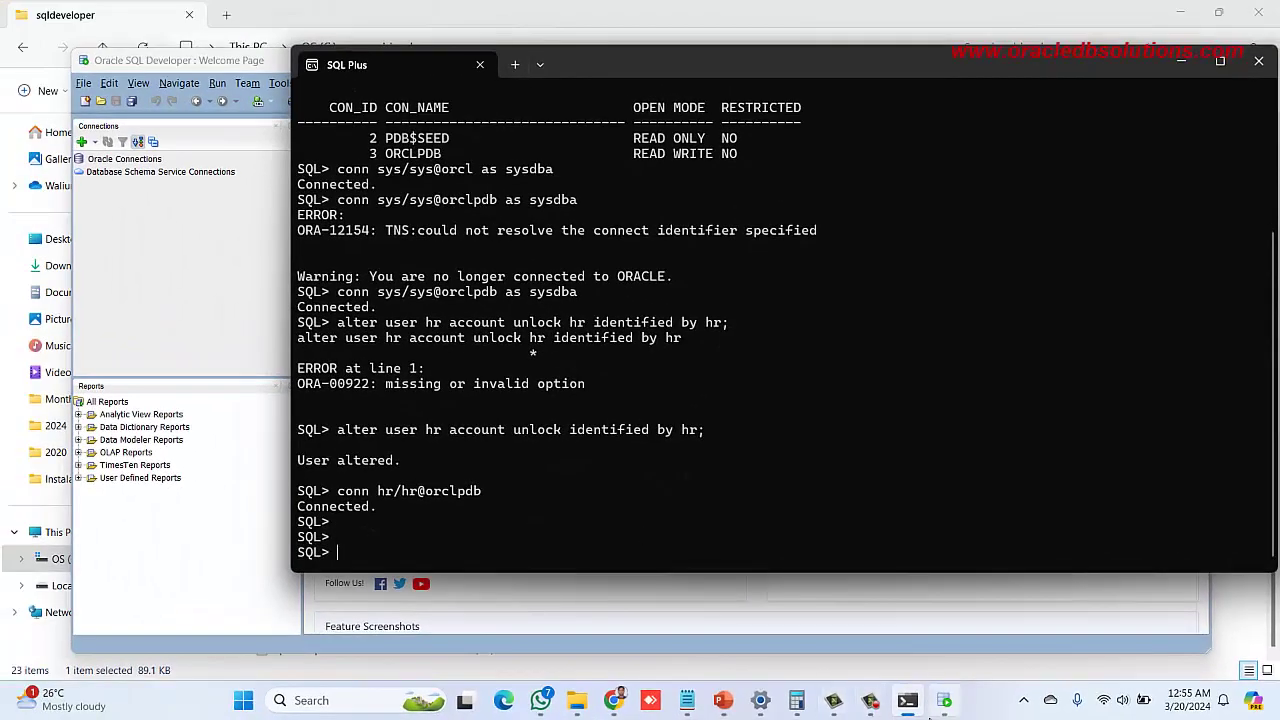
Enter username hr with the default role, then fill in the password
left_click(940, 706)
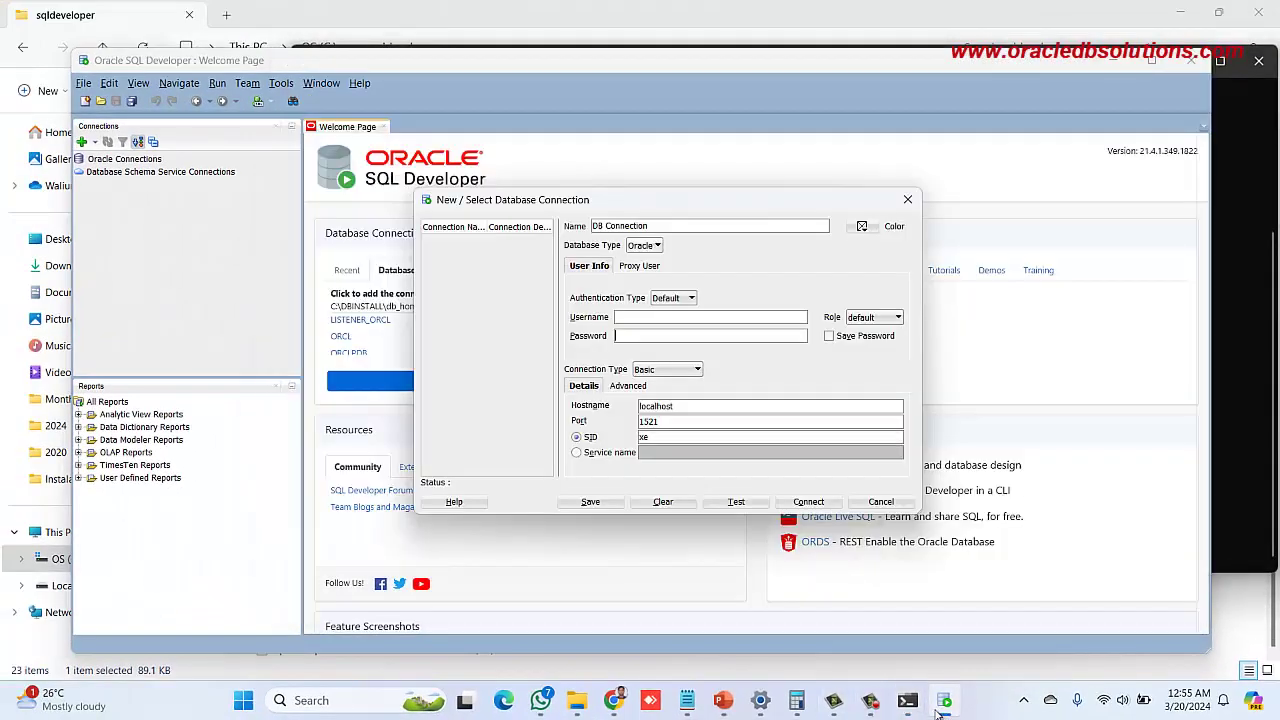
left_click(670, 316)
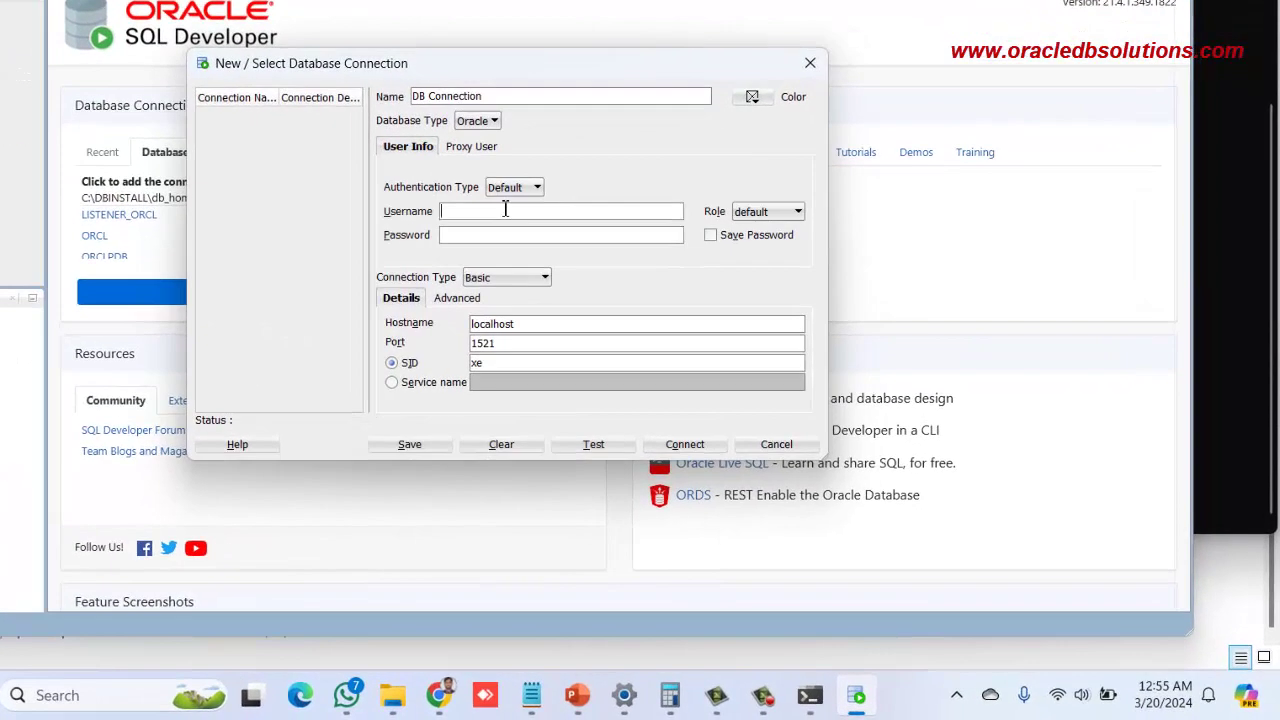
type("hr")
key("Tab")
left_click(749, 211)
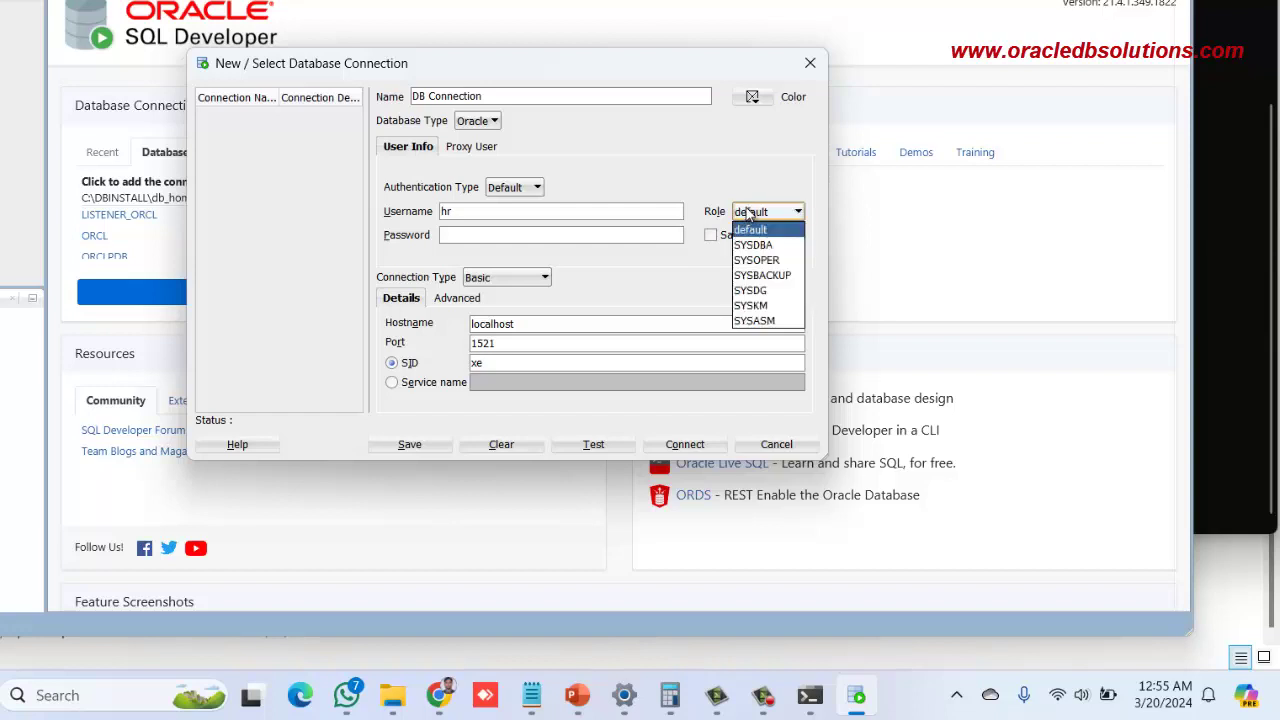
left_click(749, 212)
left_click(538, 235)
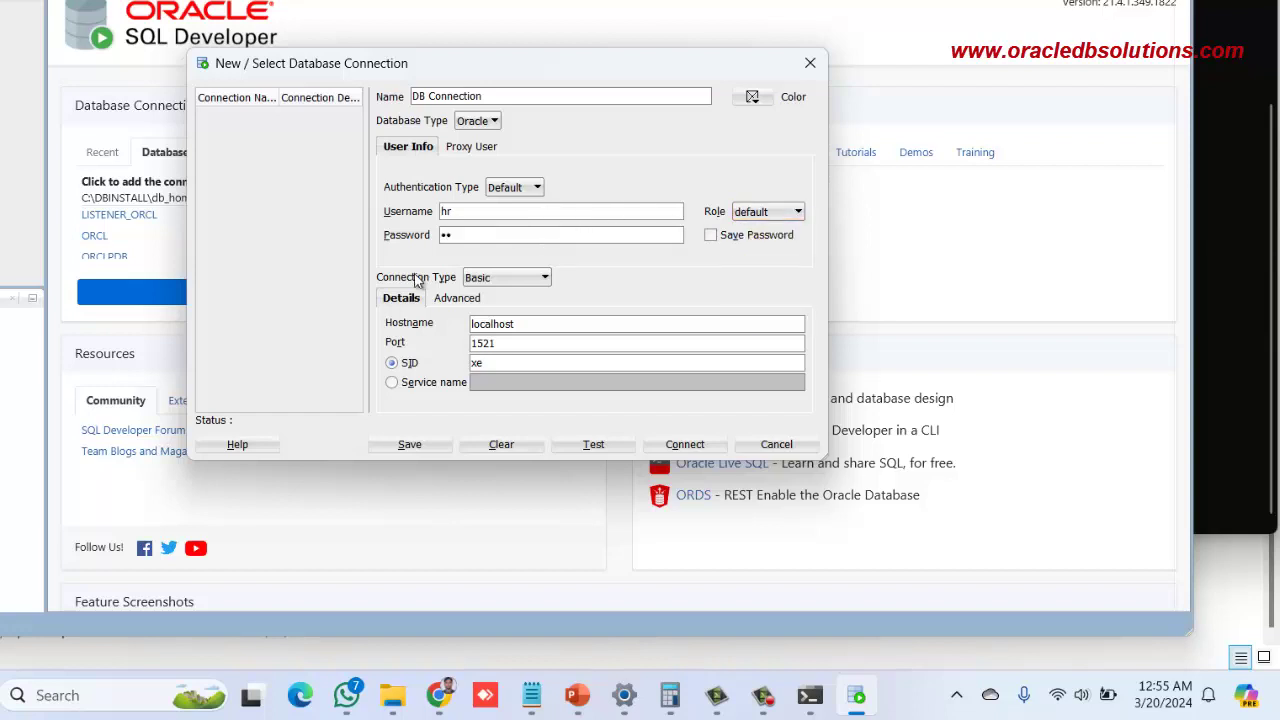
Use Basic type with service name orclpdb on localhost, test successfully, then switch to TNS
left_click(501, 280)
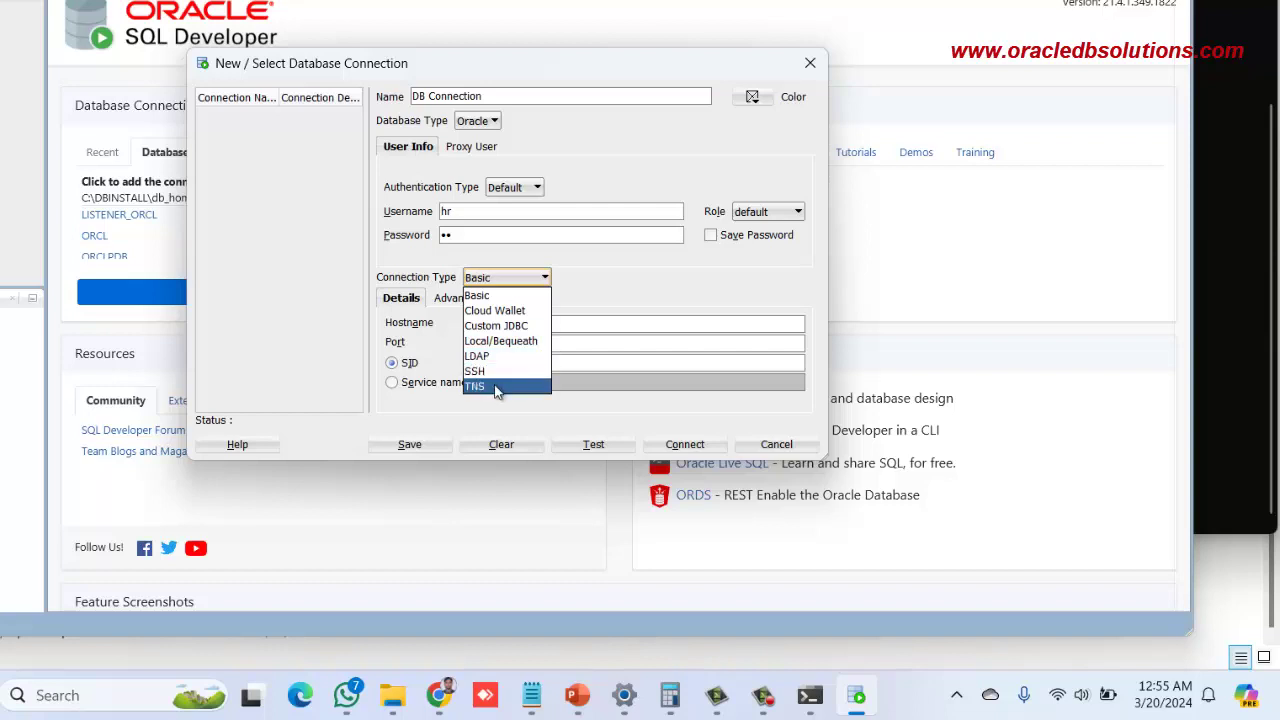
left_click(499, 282)
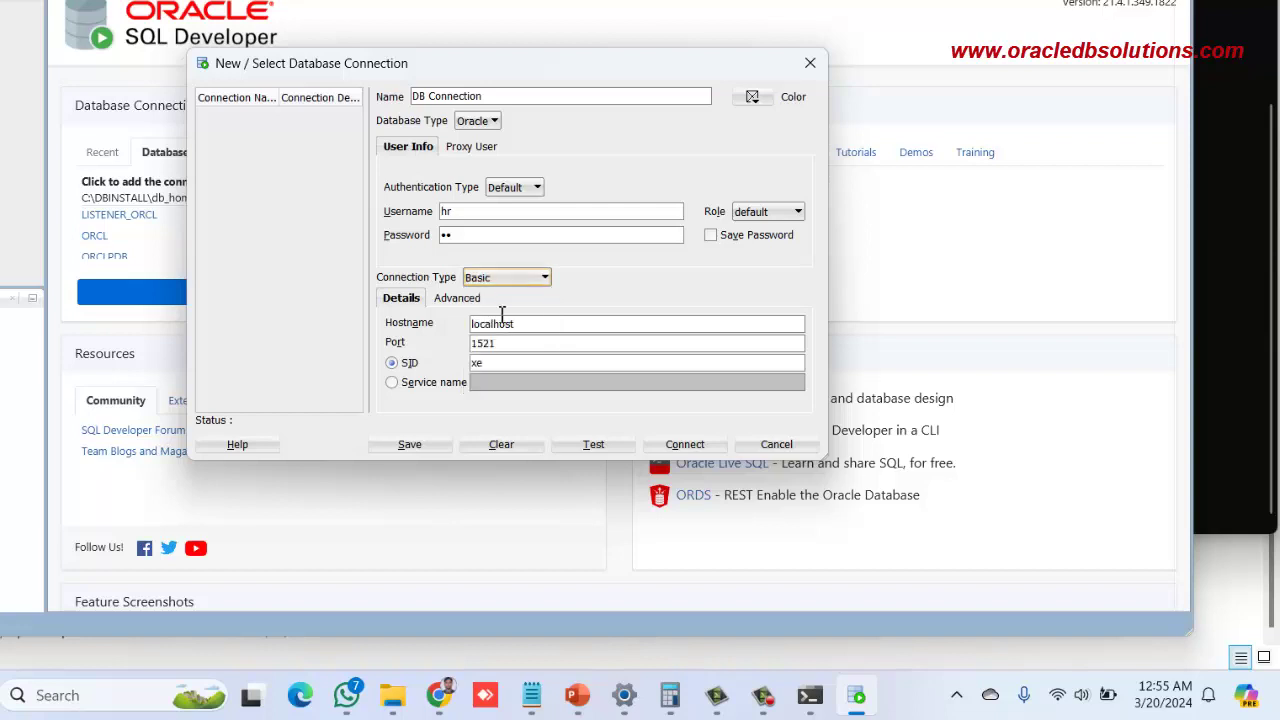
left_click(553, 330)
left_click(423, 390)
left_click(544, 388)
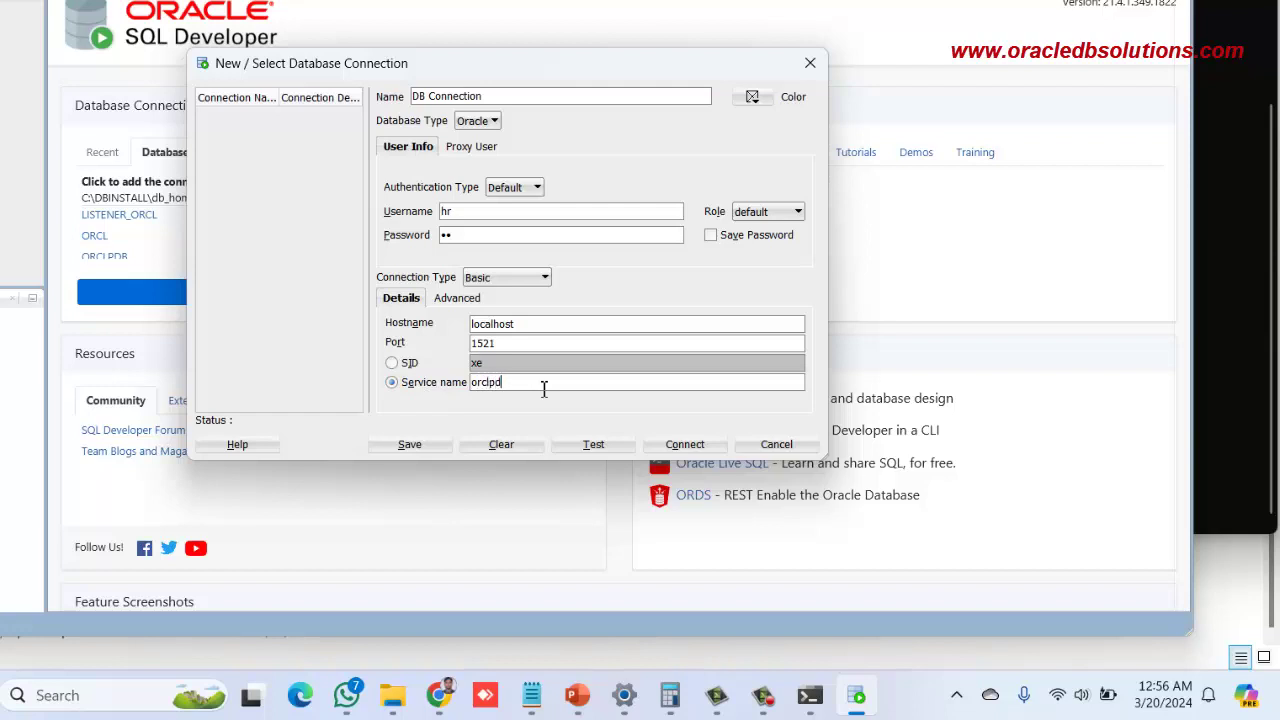
left_click(605, 445)
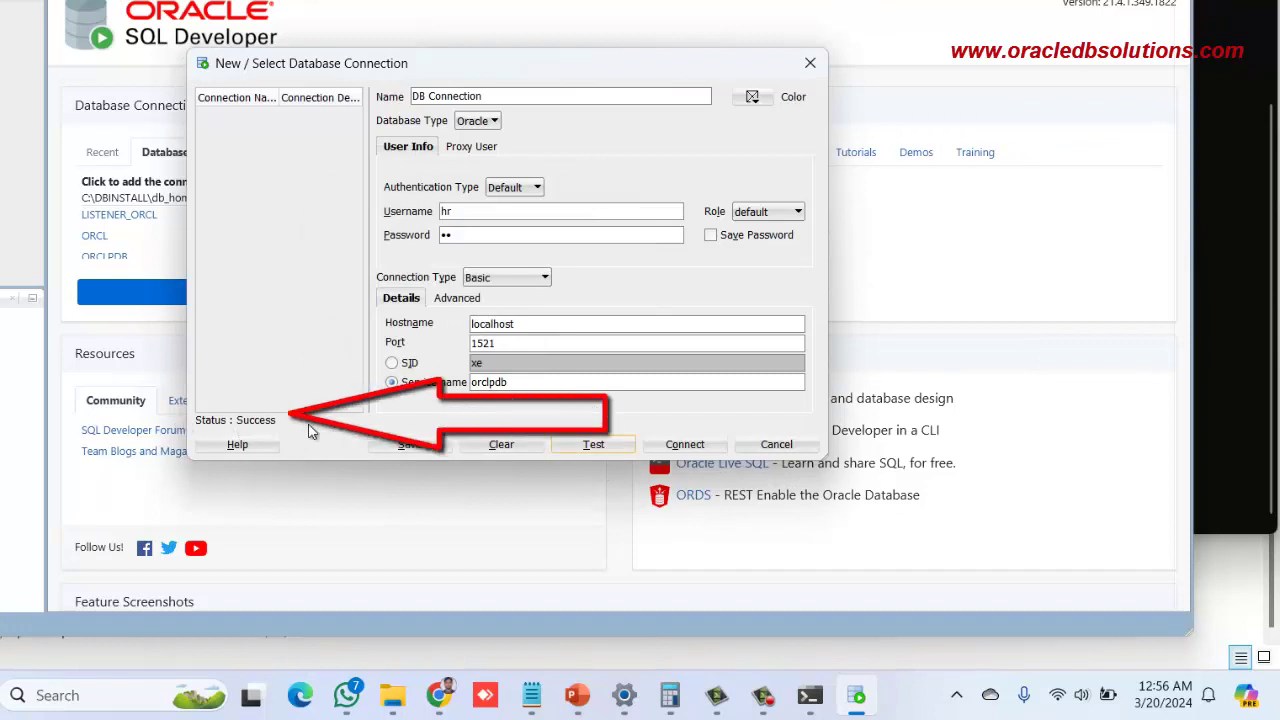
left_click(517, 280)
left_click(505, 386)
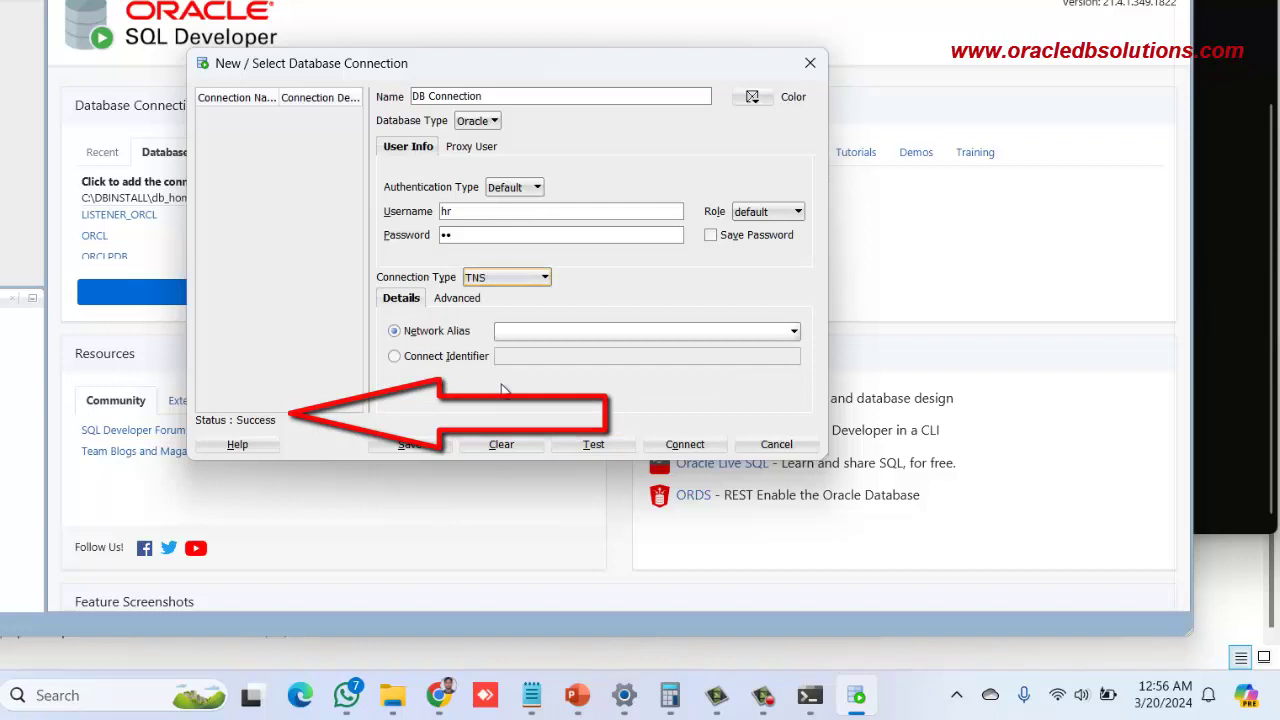
Select network alias ORCLPDB, test it, and connect to open the DB Connection worksheet
left_click(517, 333)
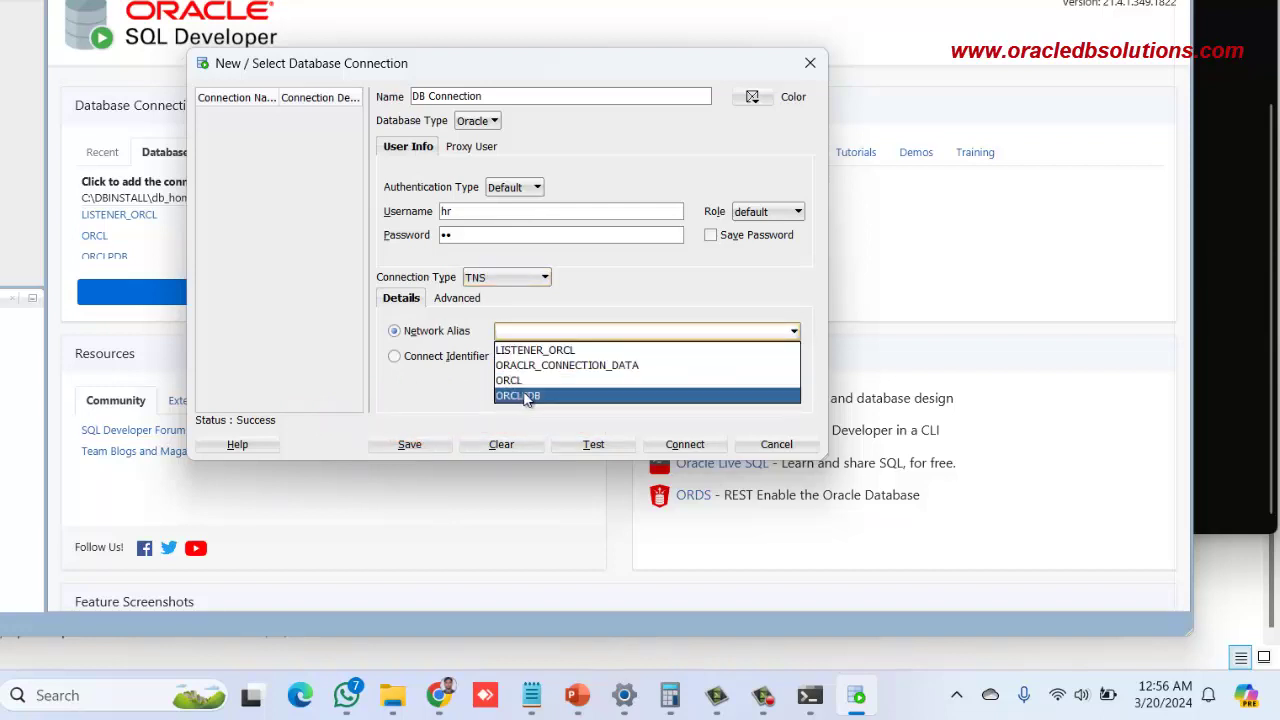
left_click(528, 399)
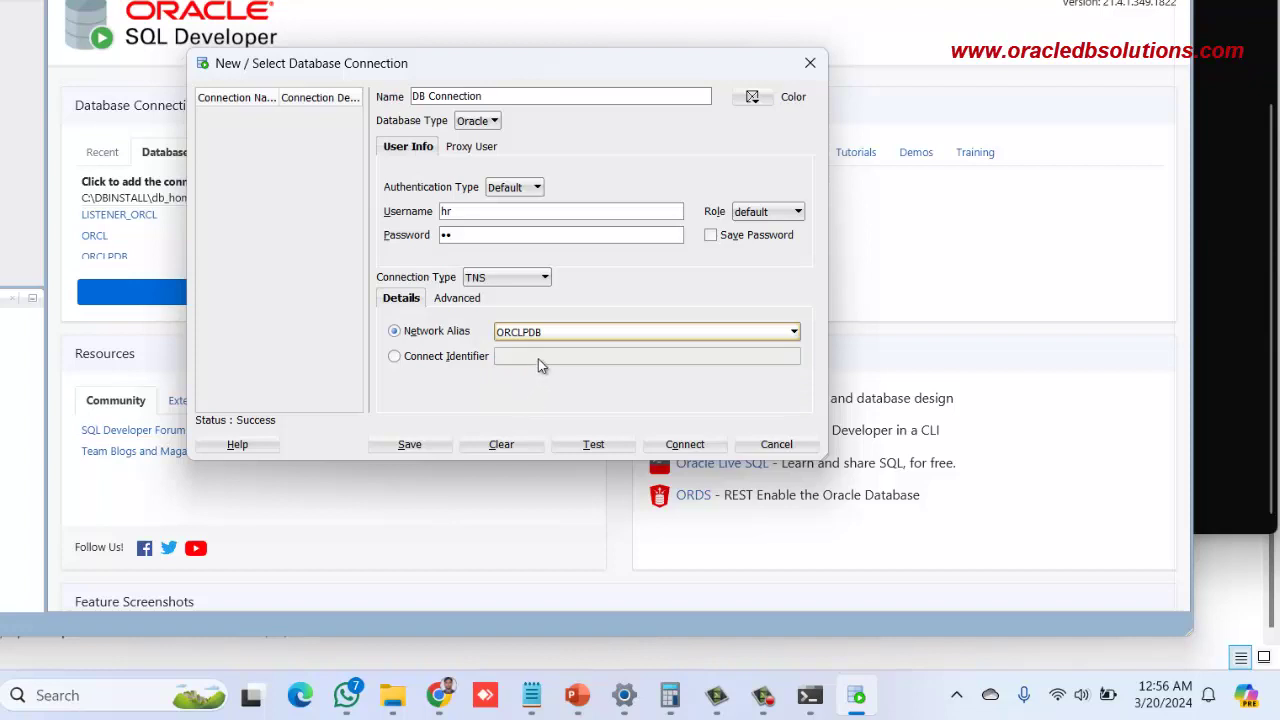
left_click(593, 446)
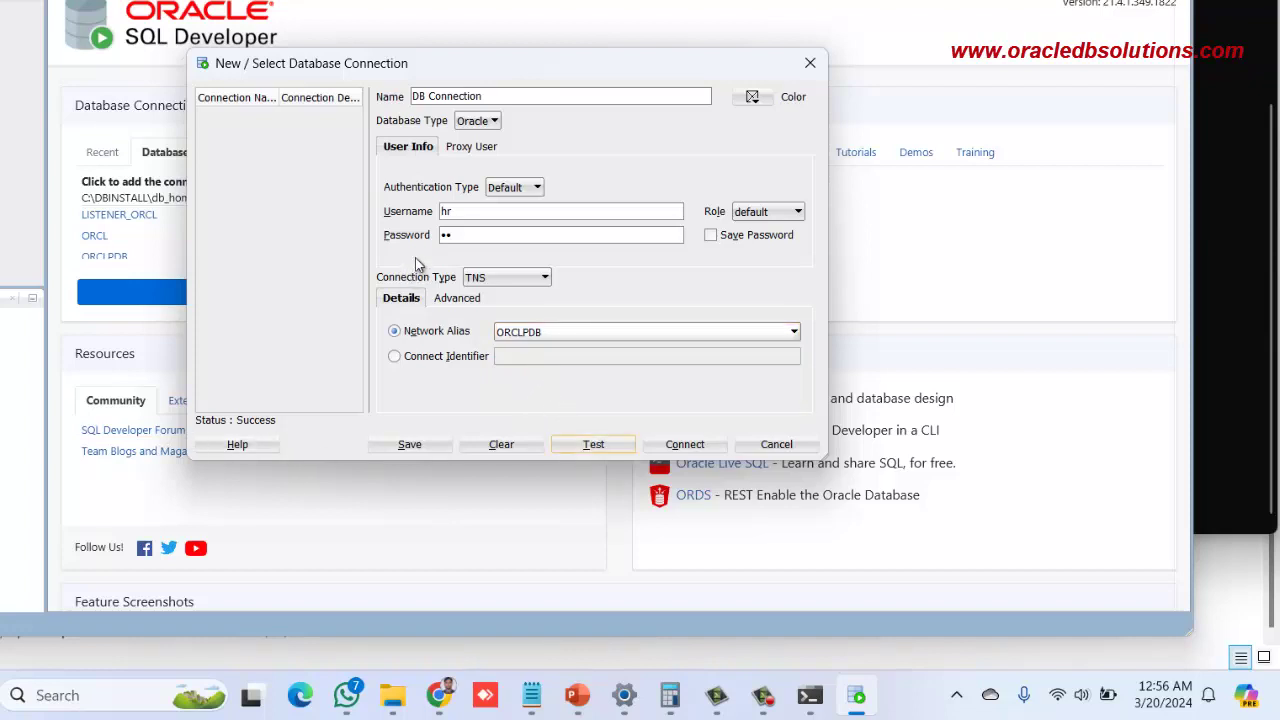
left_click(478, 280)
left_click(480, 280)
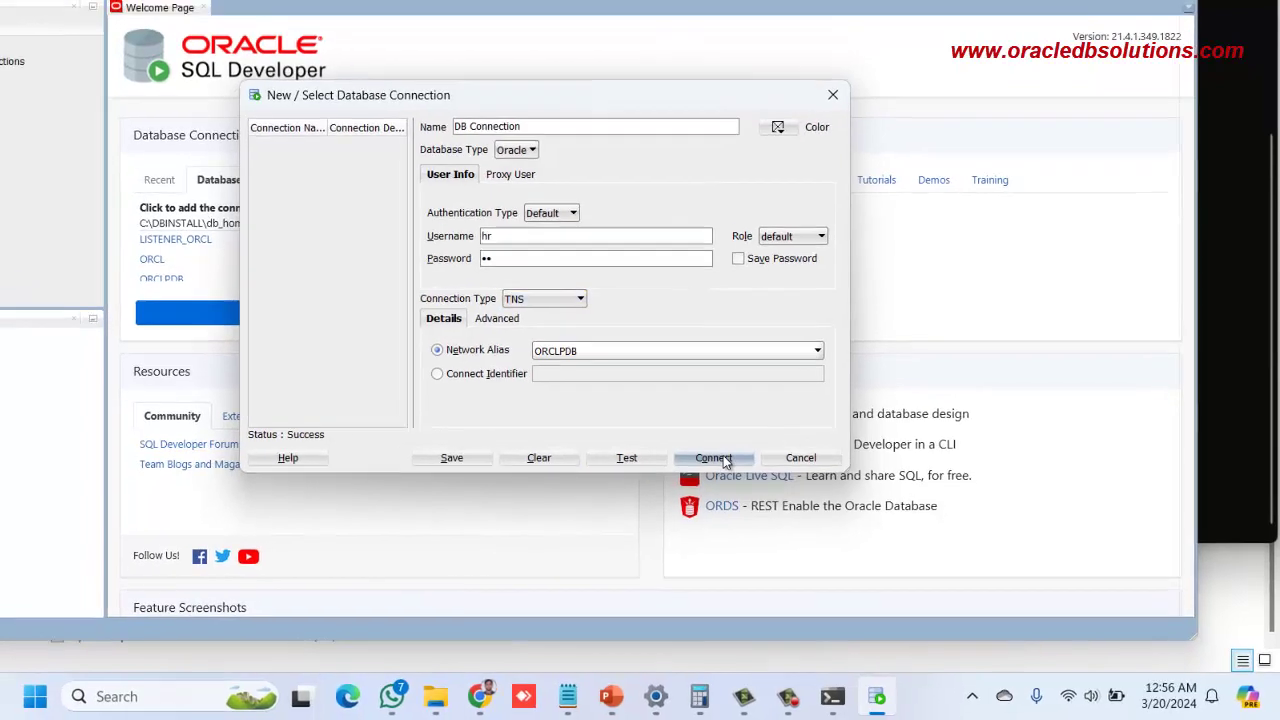
left_click(724, 460)
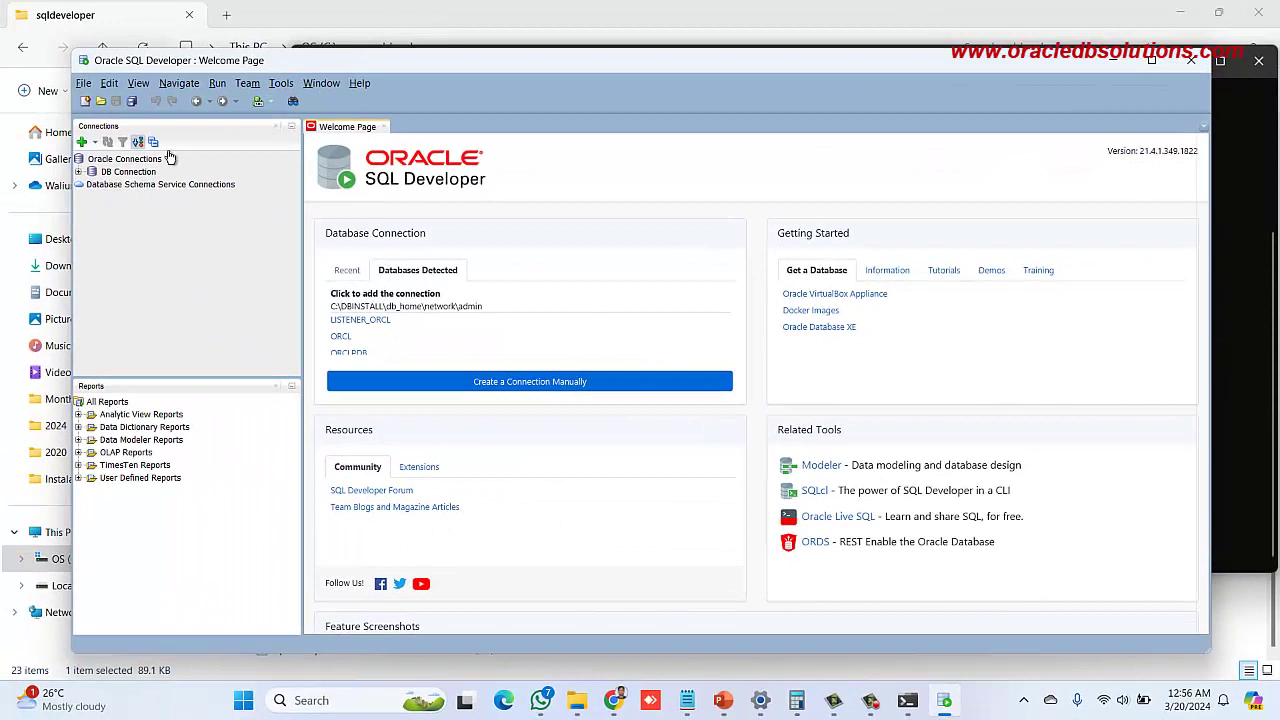
Expand DB Connection to browse the hr tables and views, then focus the SQL worksheet
left_click(79, 174)
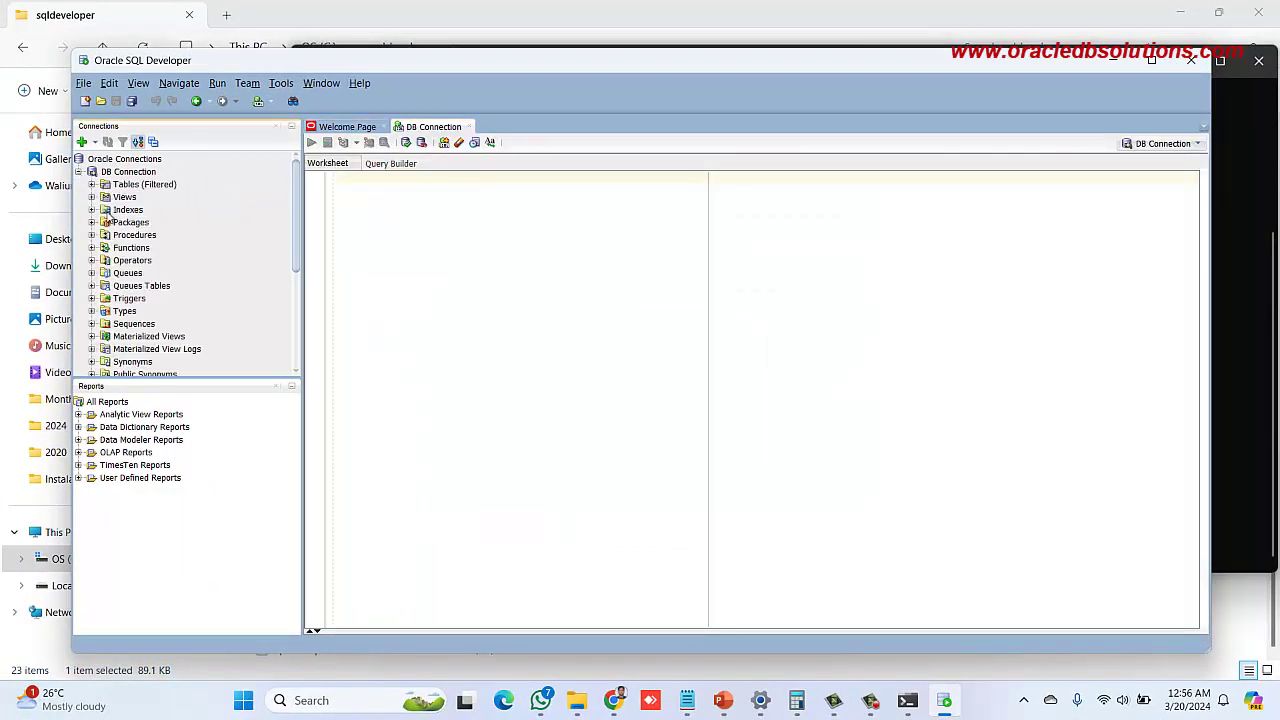
left_click(92, 186)
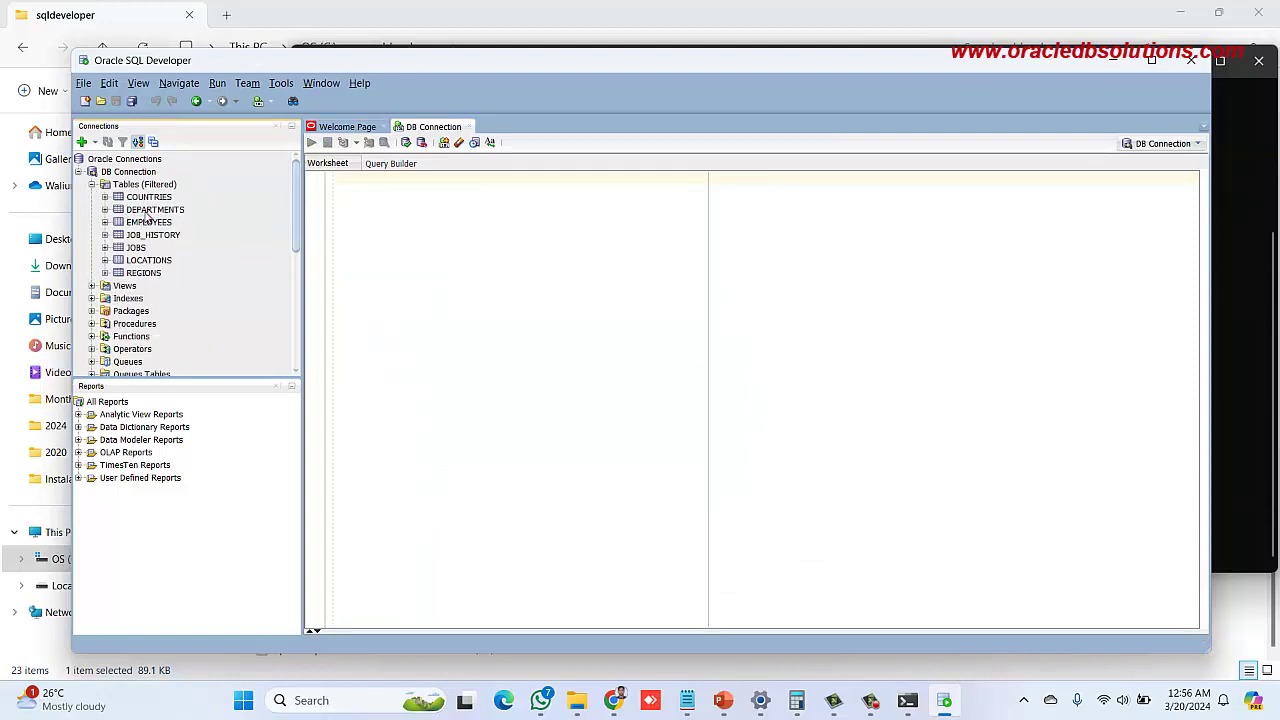
left_click(92, 286)
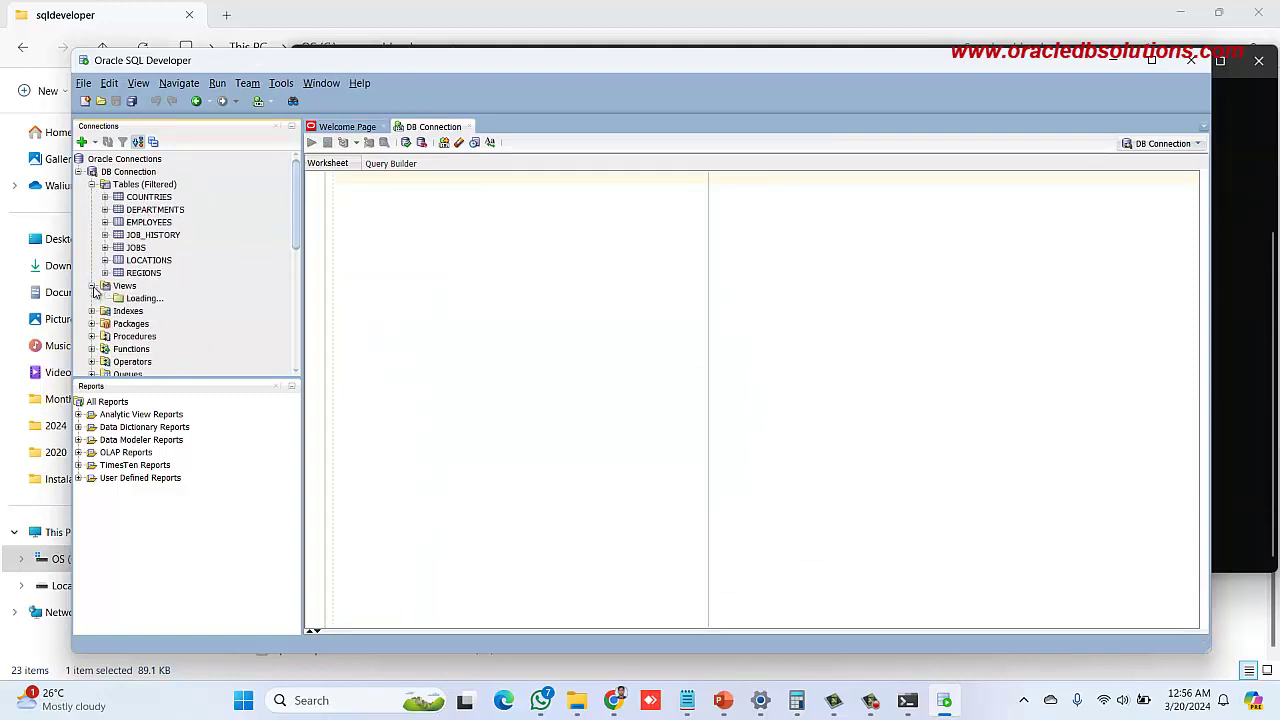
left_click(92, 185)
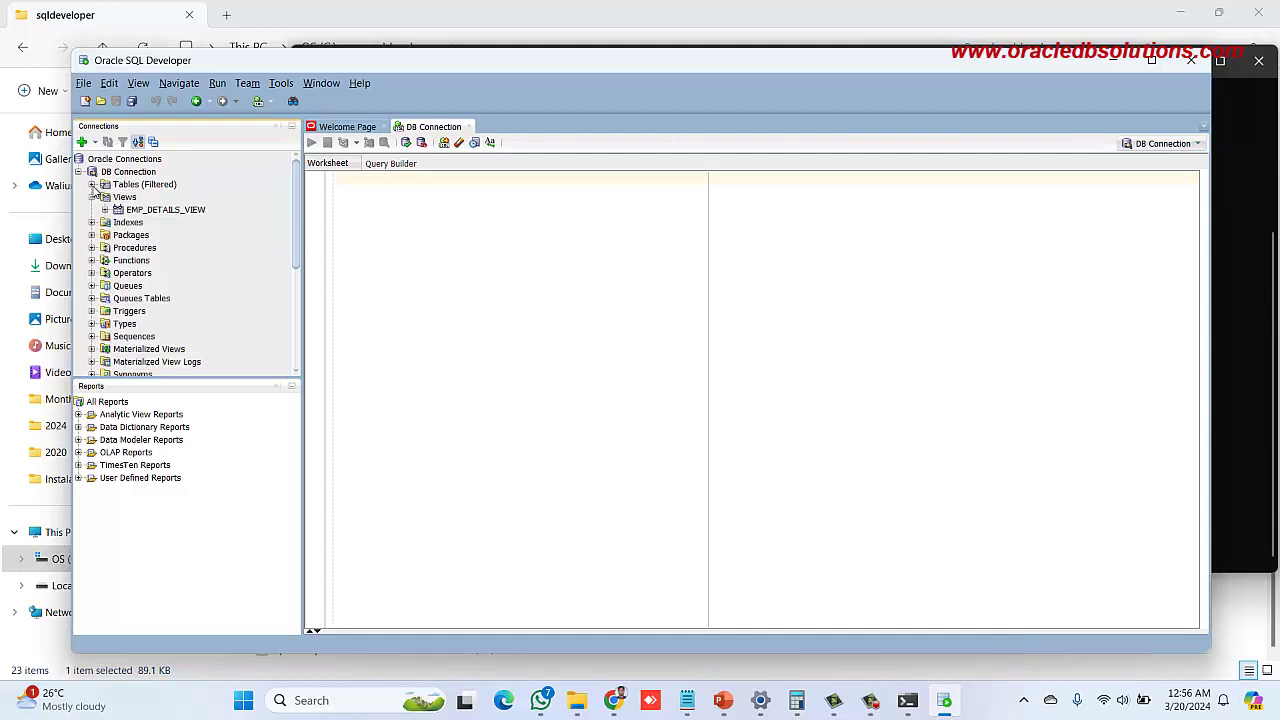
left_click(395, 234)
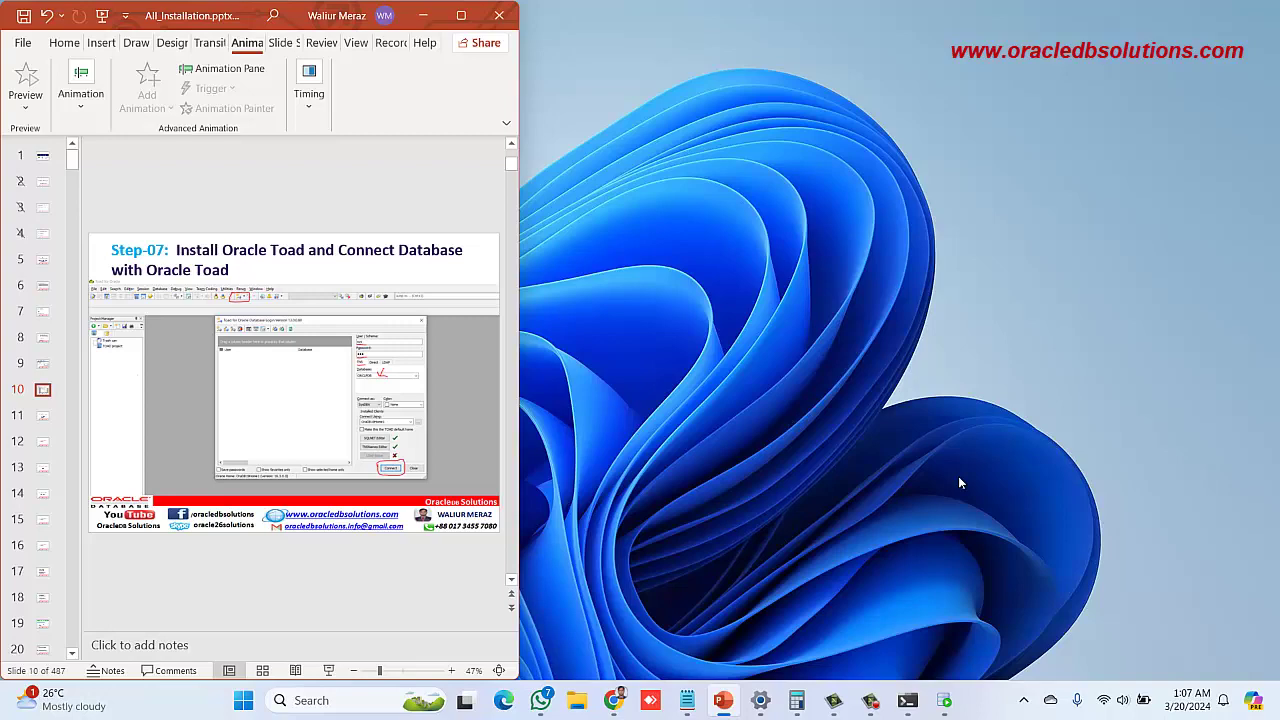
Browse to the C:\Toad for oracle 13 folder and open the context menu for Setup.exe
left_click(578, 703)
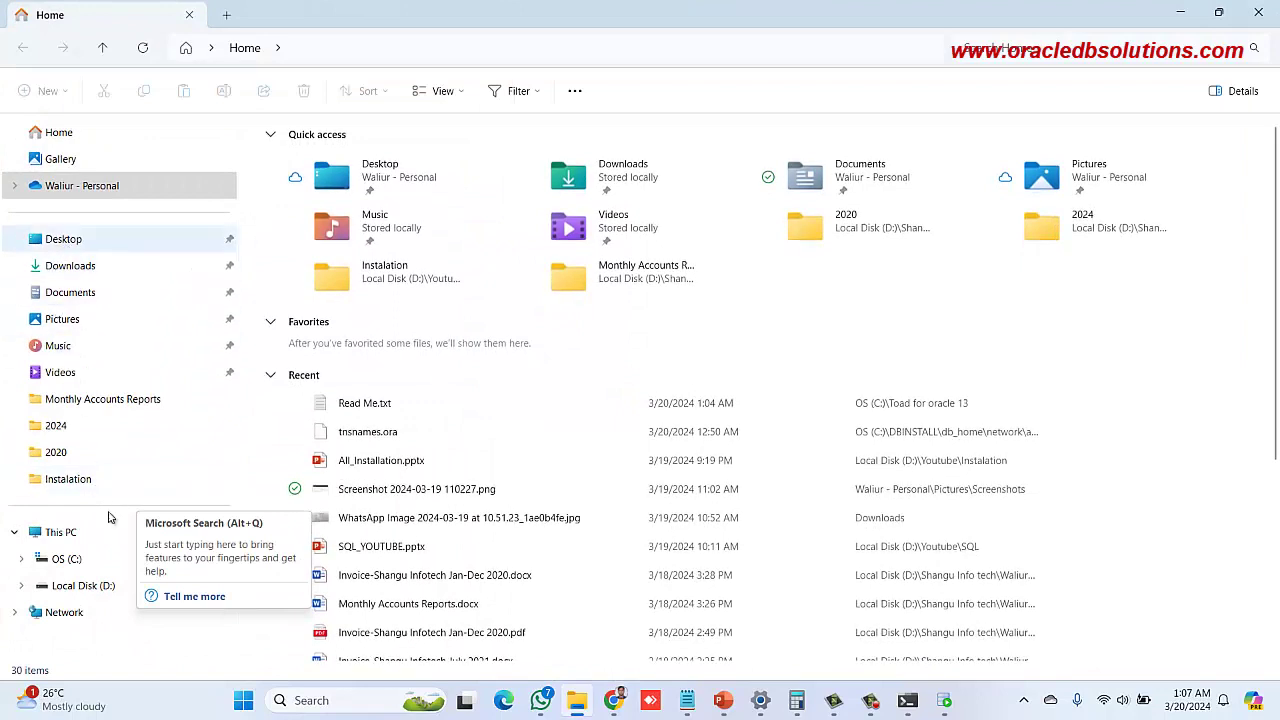
left_click(50, 540)
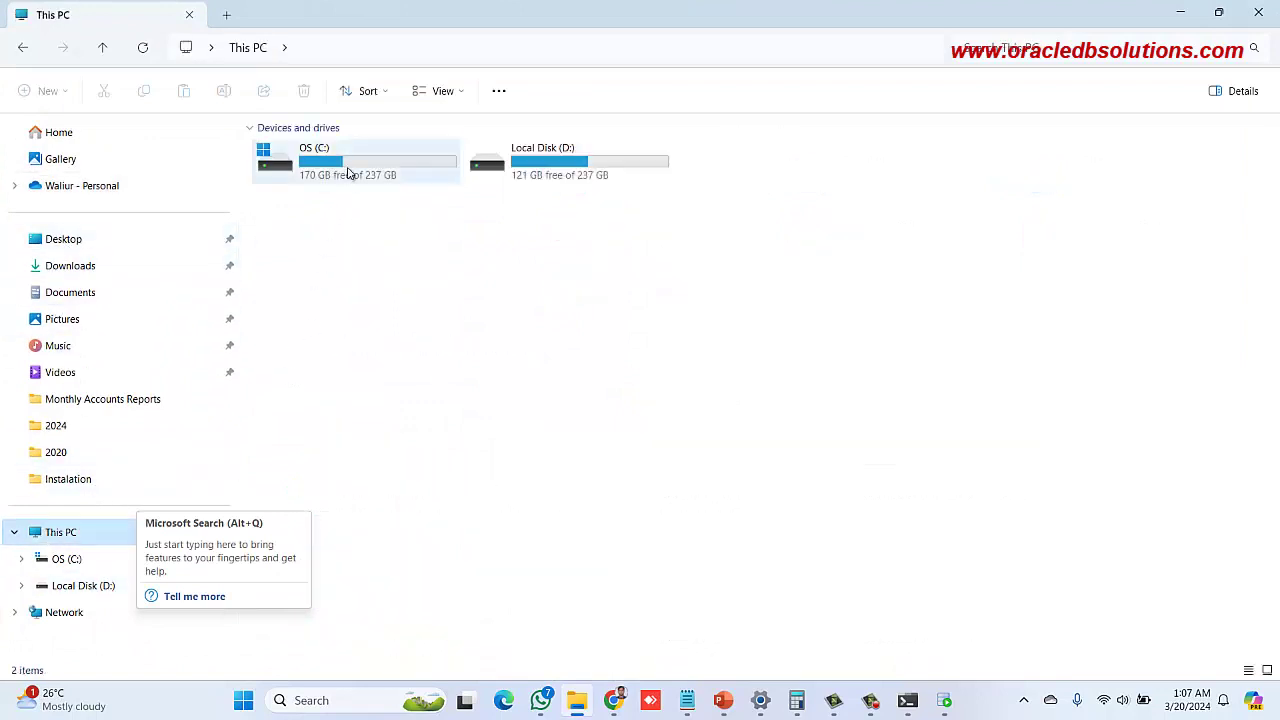
double_click(350, 172)
left_click(334, 426)
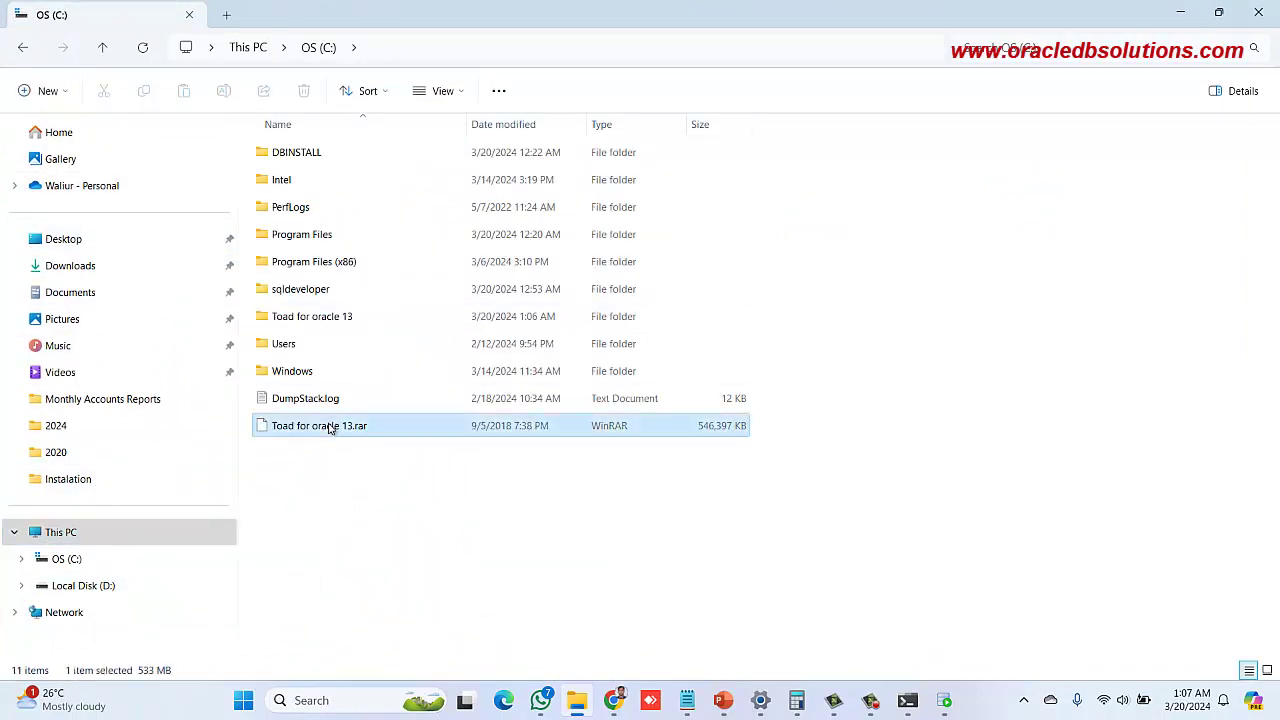
left_click(330, 318)
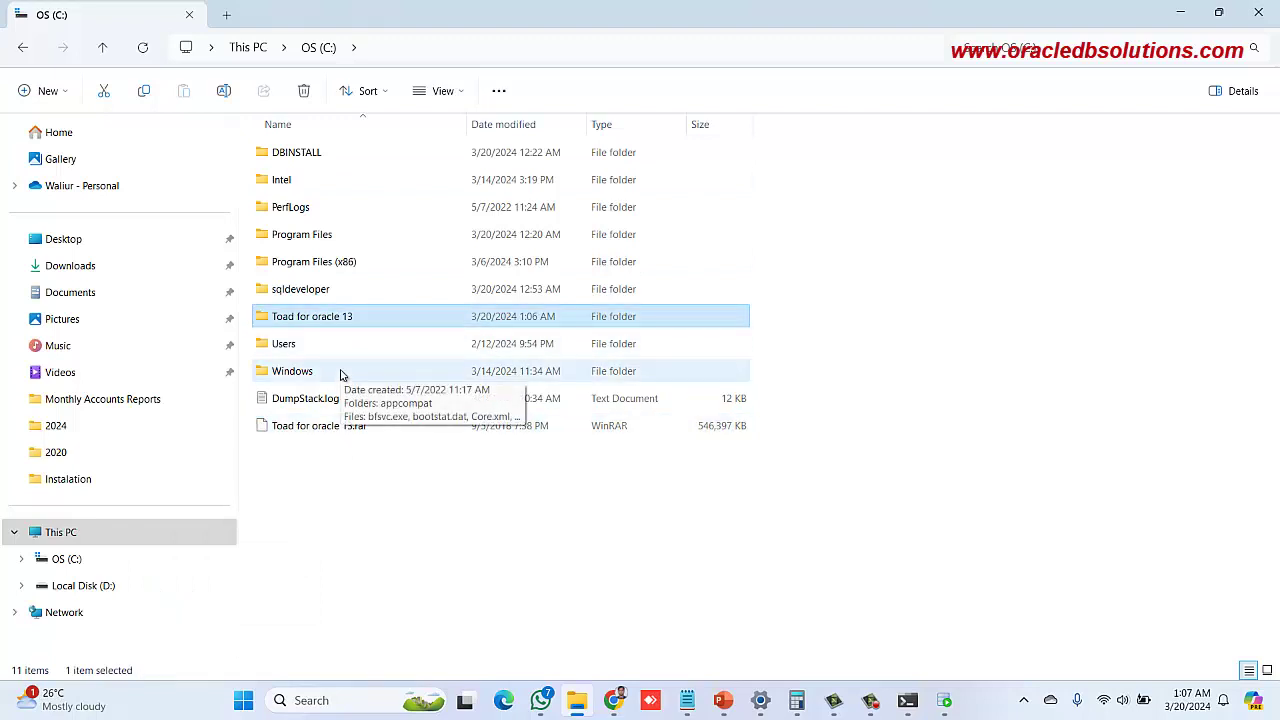
double_click(330, 318)
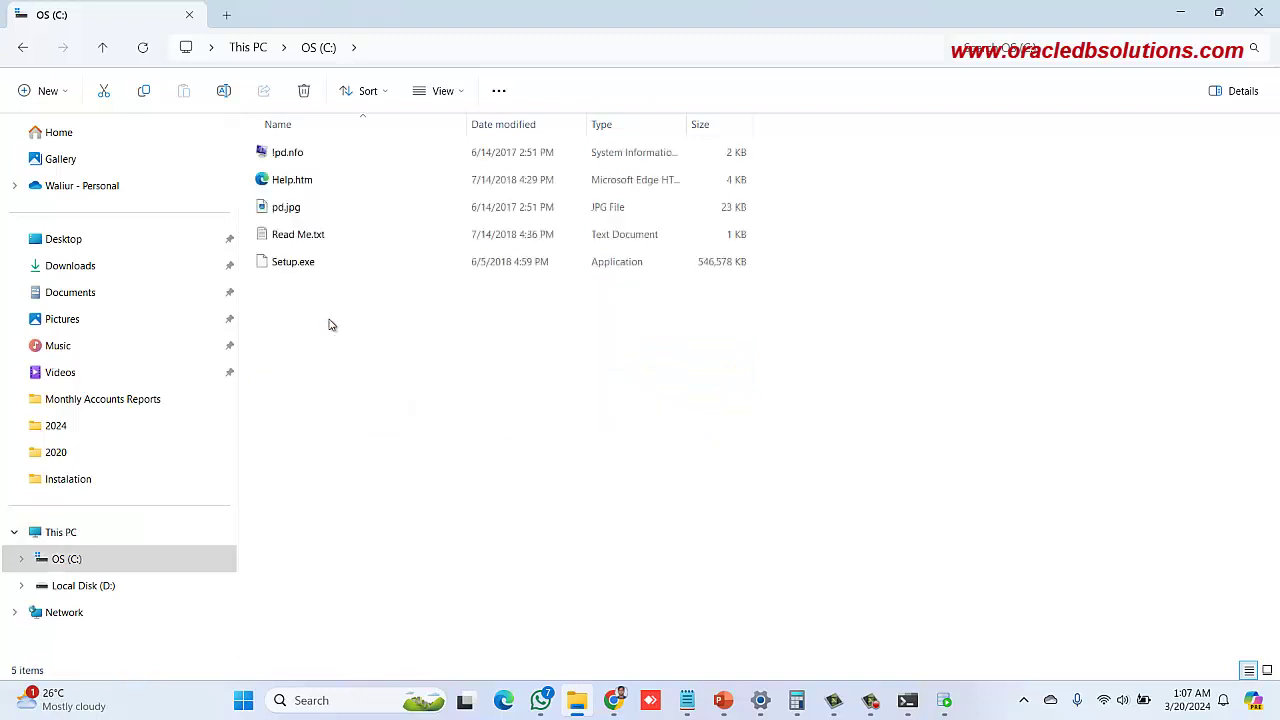
left_click(305, 272)
right_click(305, 272)
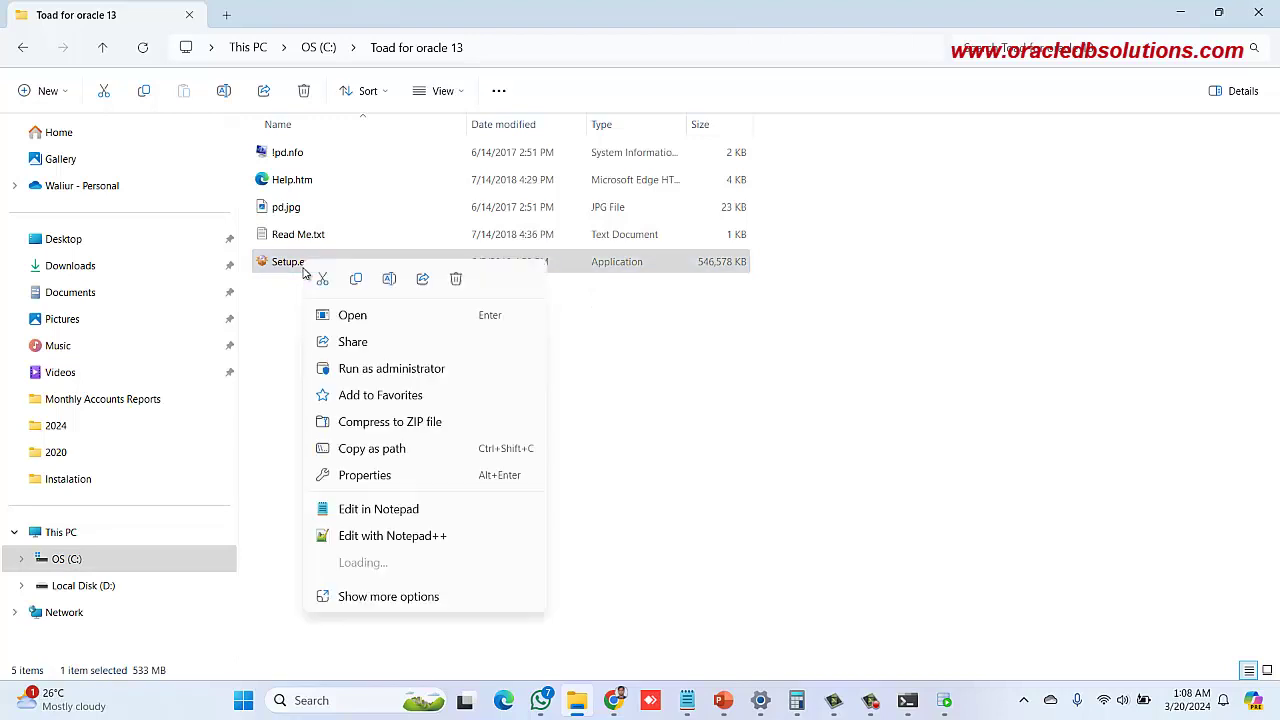
Run Setup.exe as administrator and accept the license terms to reach the license key page
left_click(360, 369)
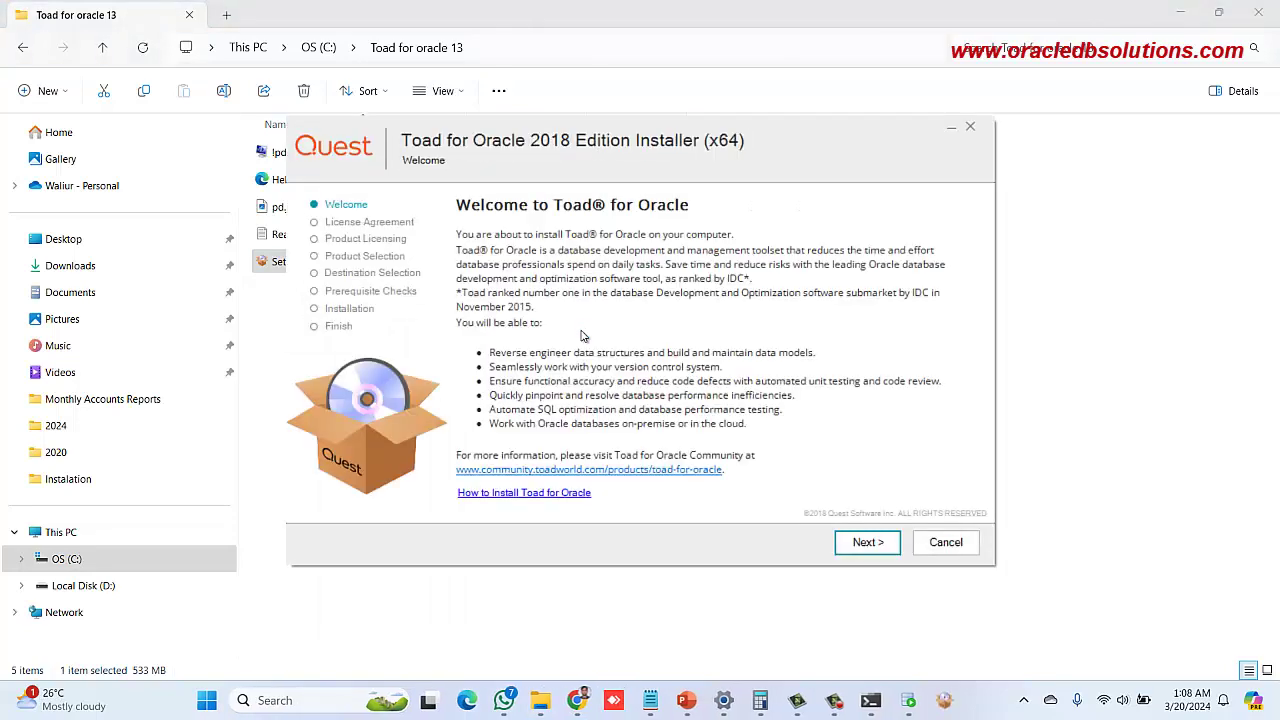
left_click(869, 542)
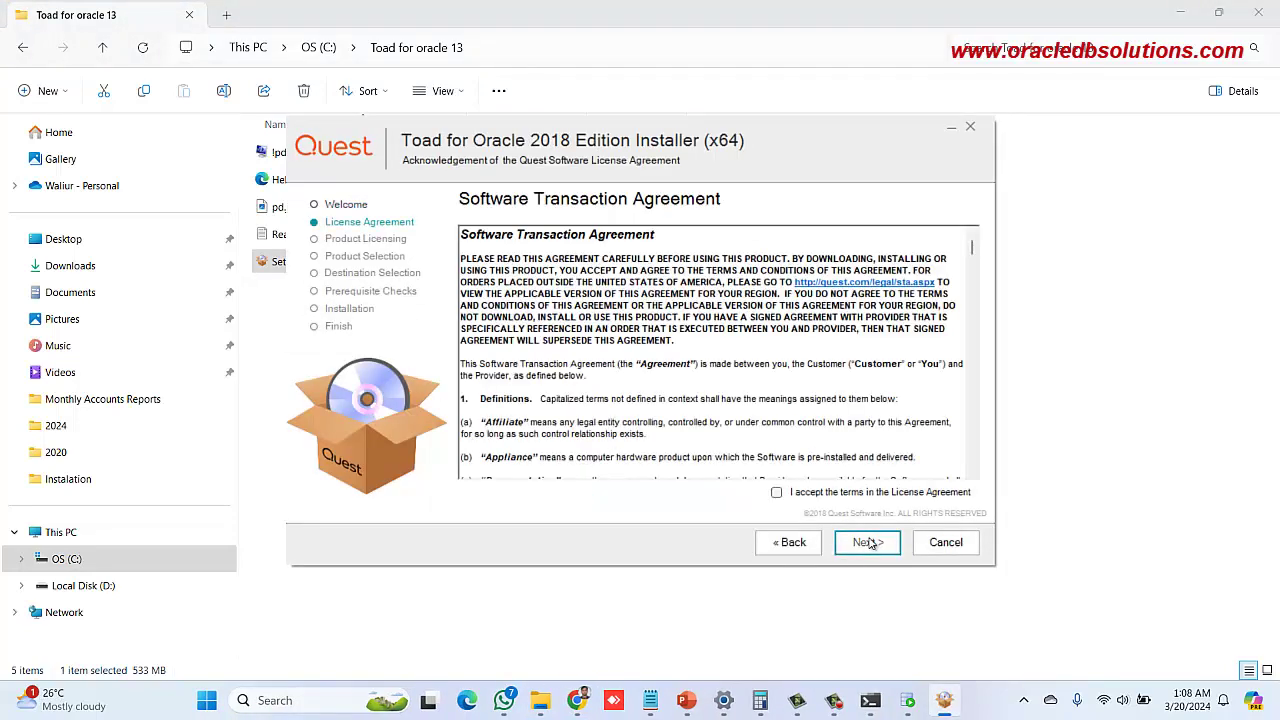
left_click(825, 494)
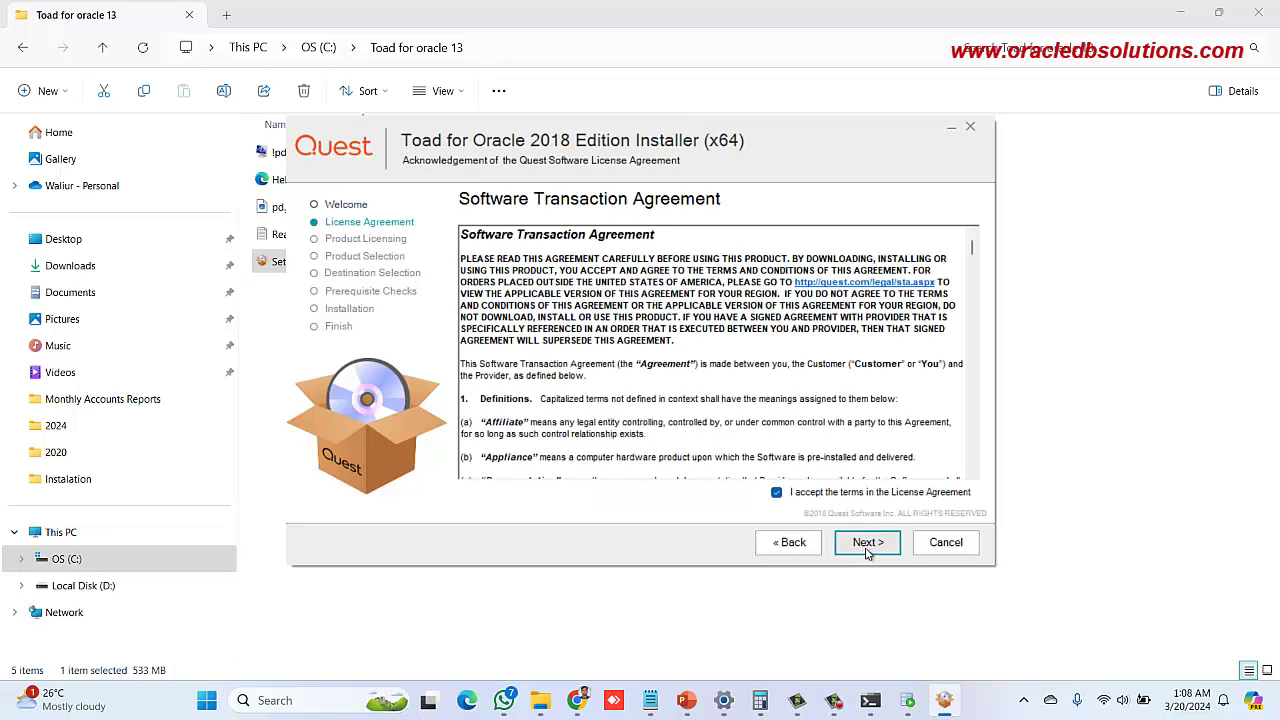
left_click(866, 550)
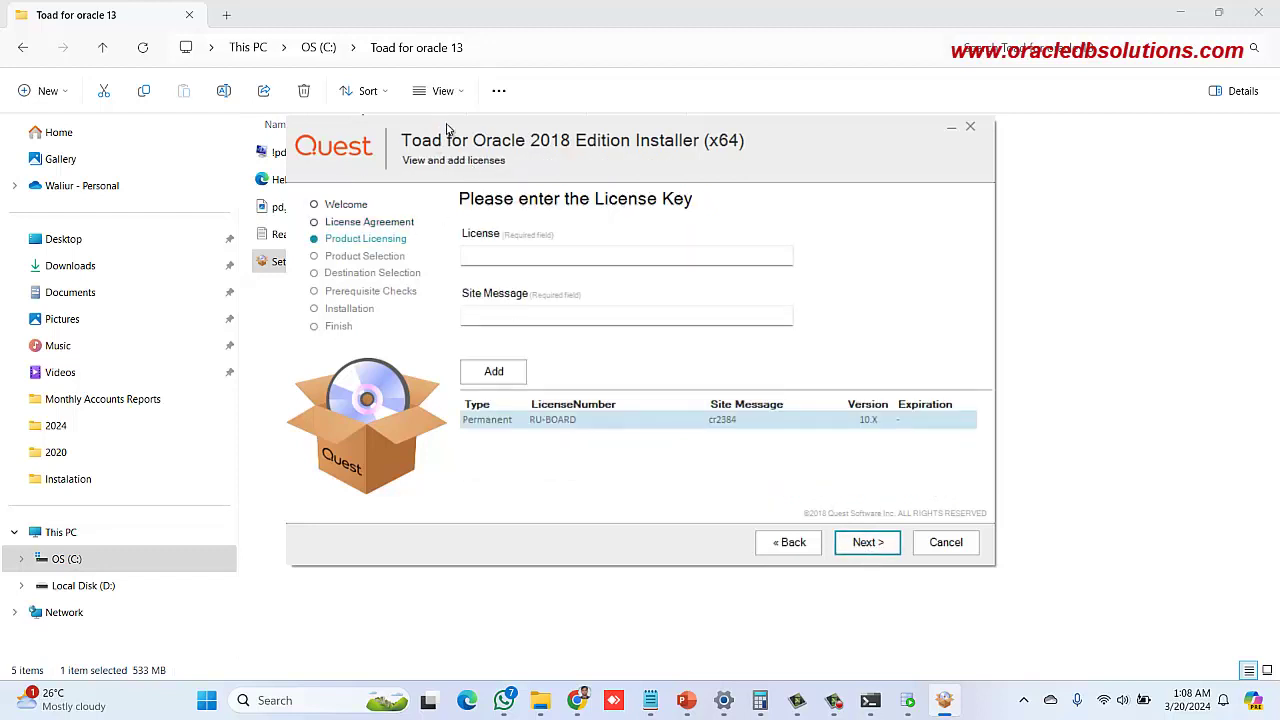
Review the license details in Read Me.txt, then return to the installer
left_click_drag(447, 128, 576, 141)
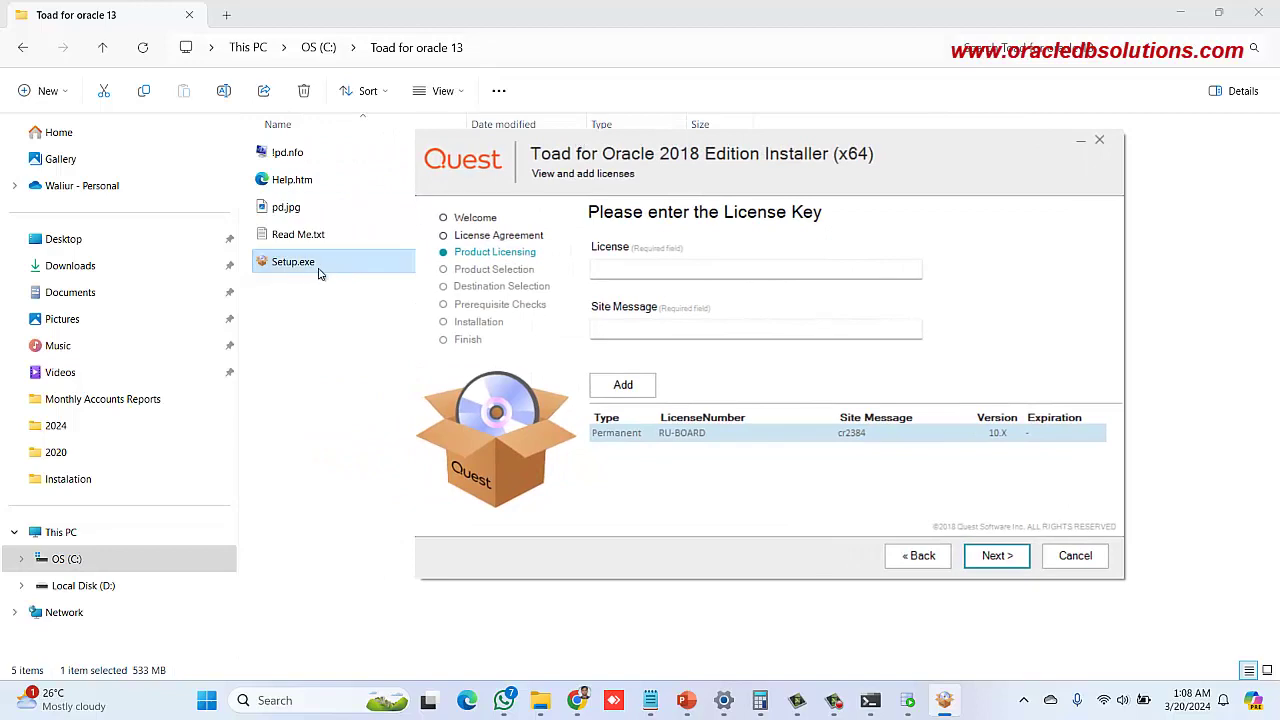
double_click(318, 234)
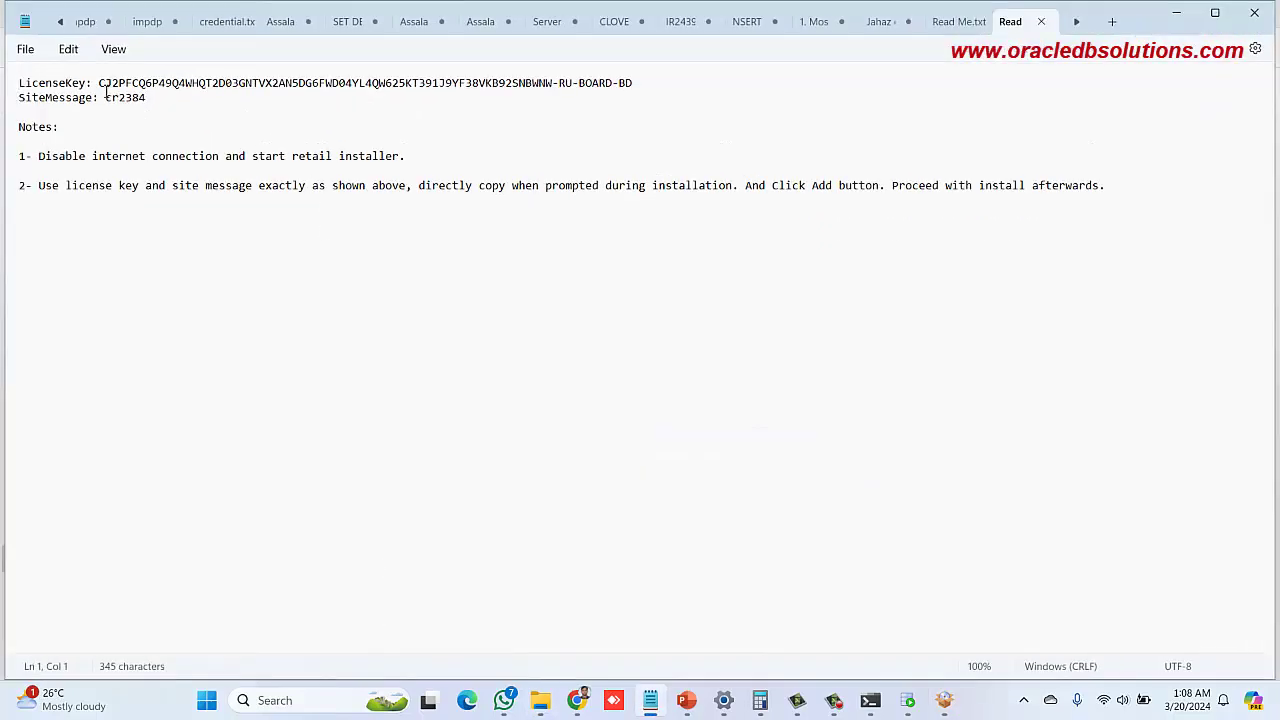
left_click_drag(104, 86, 266, 88)
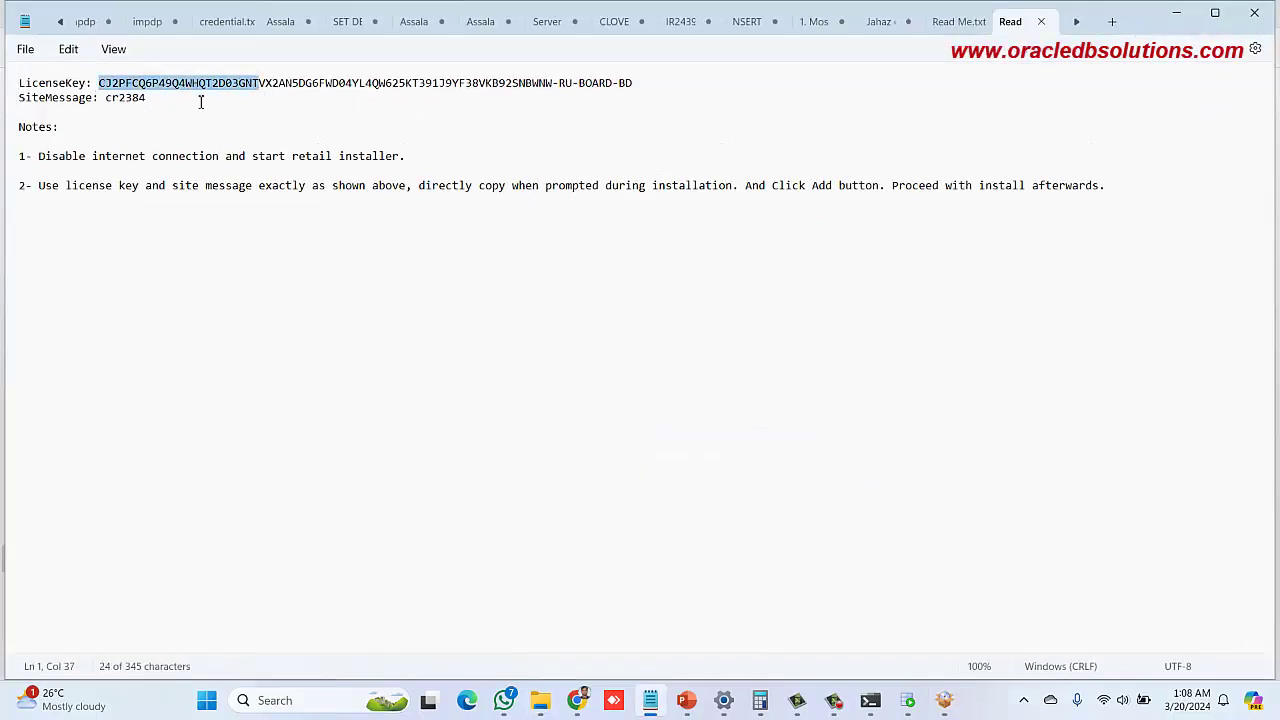
left_click(194, 105)
left_click(1180, 13)
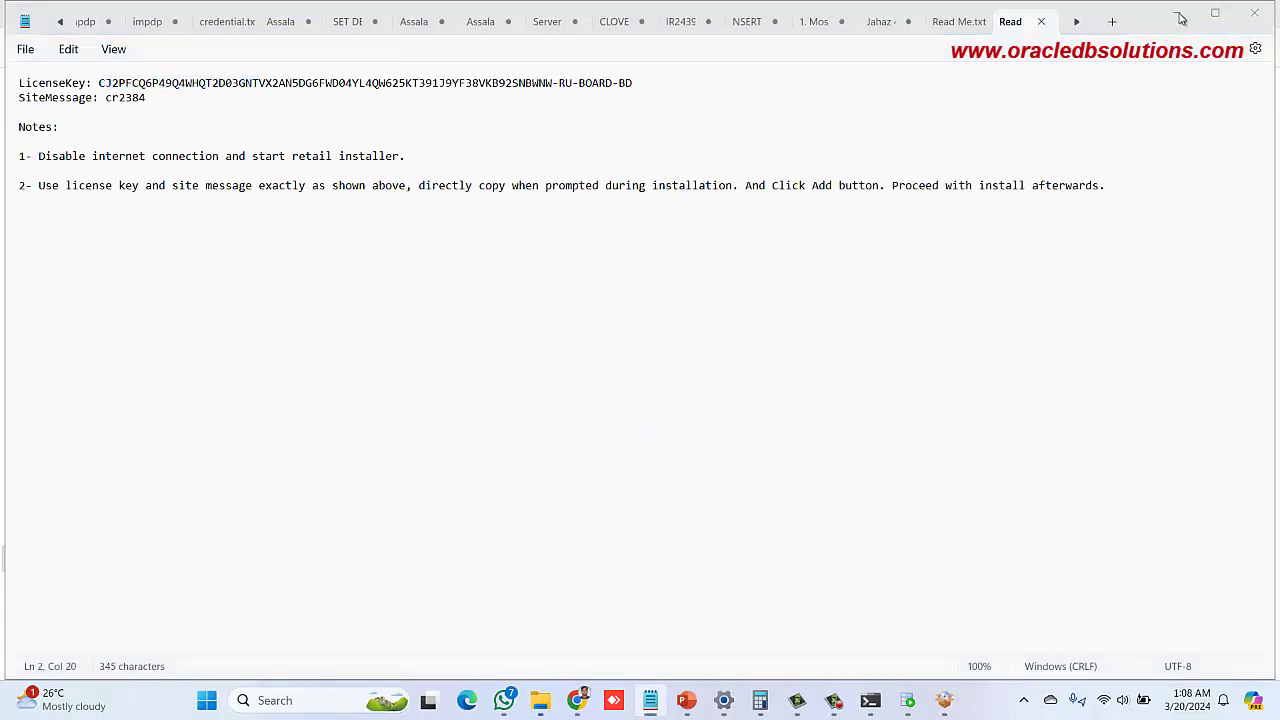
left_click(944, 700)
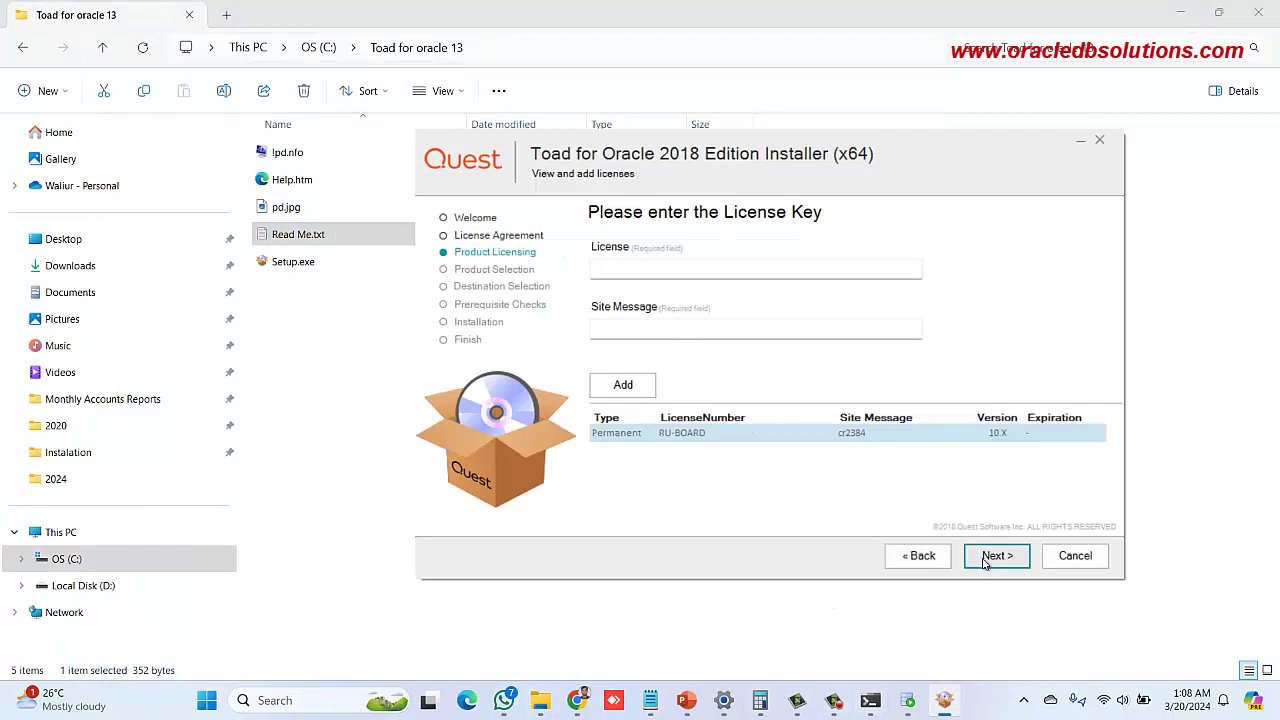
Deselect Toad Data Modeler, Benchmark Factory, SQL Optimizer and Spotlight, keeping only Toad for Oracle 64-bit
left_click(998, 558)
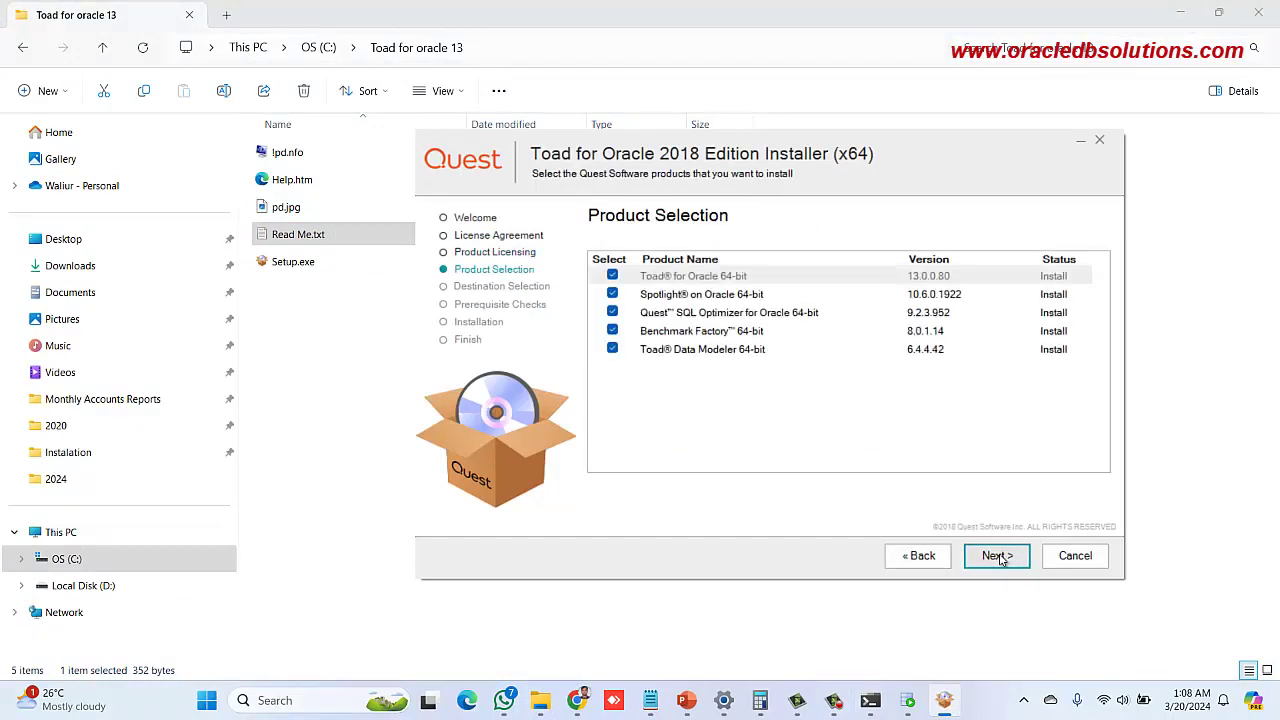
left_click(612, 349)
left_click(612, 331)
left_click(612, 312)
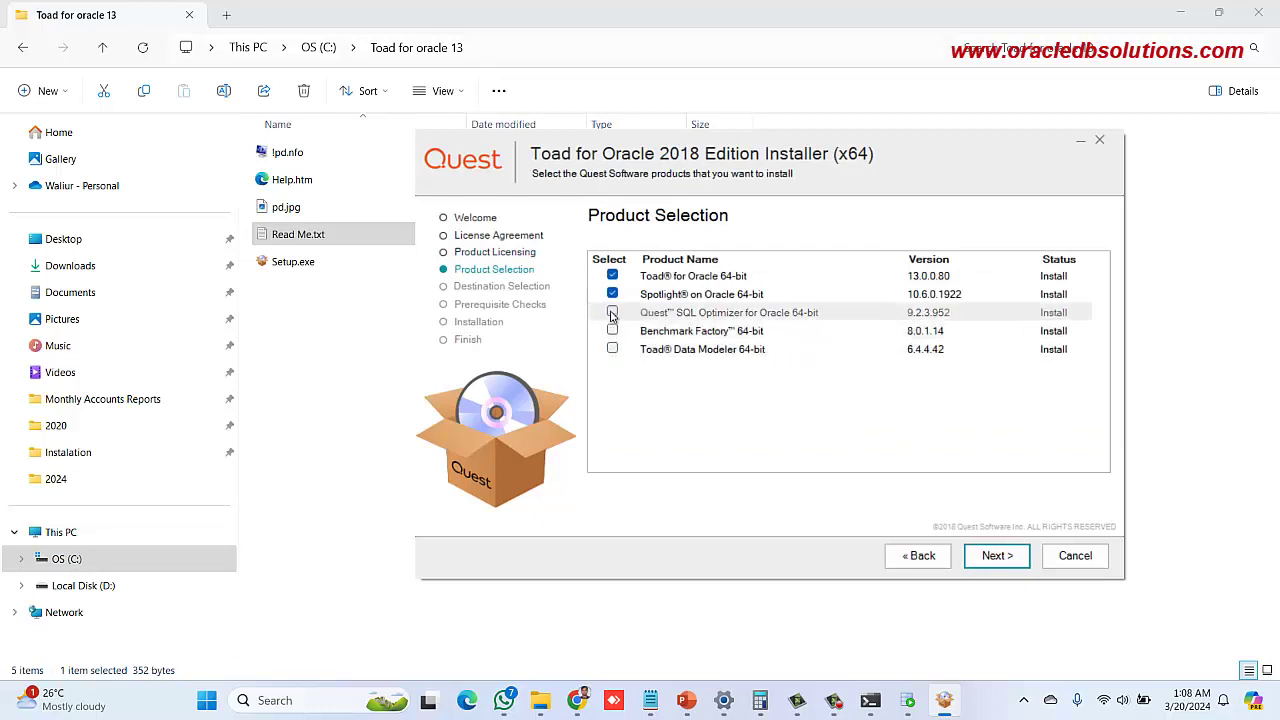
left_click(612, 296)
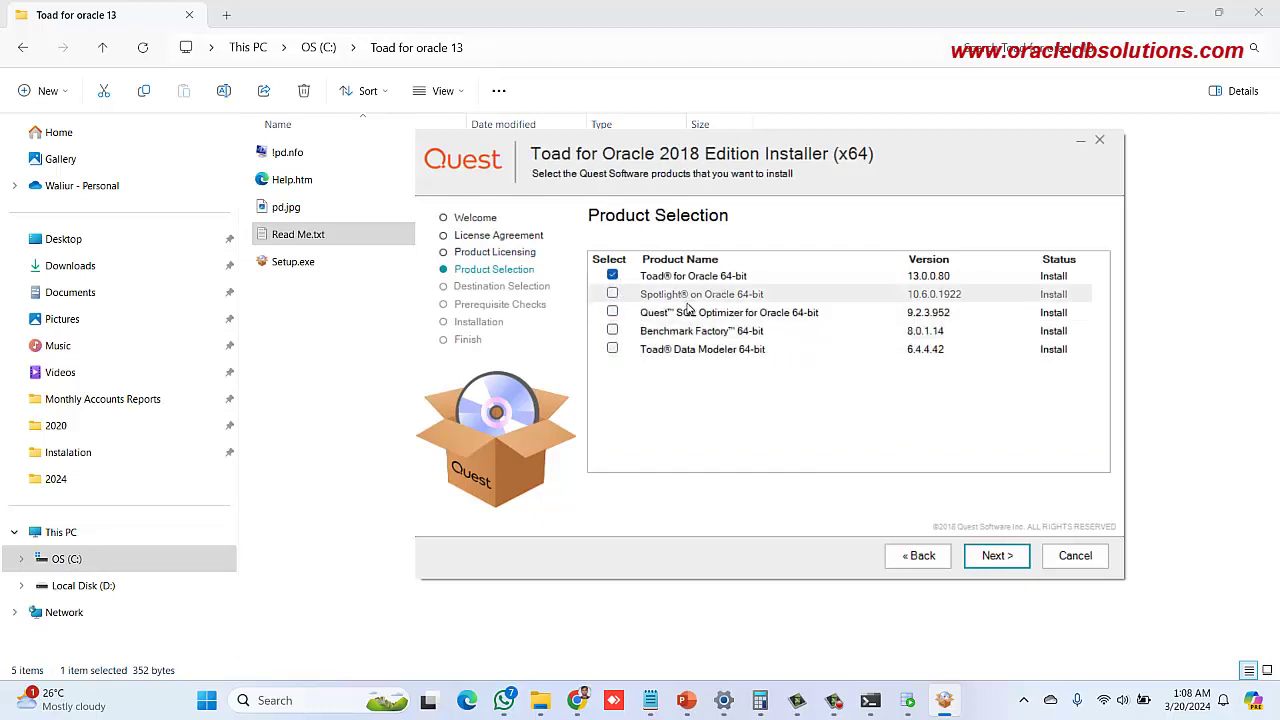
left_click(997, 556)
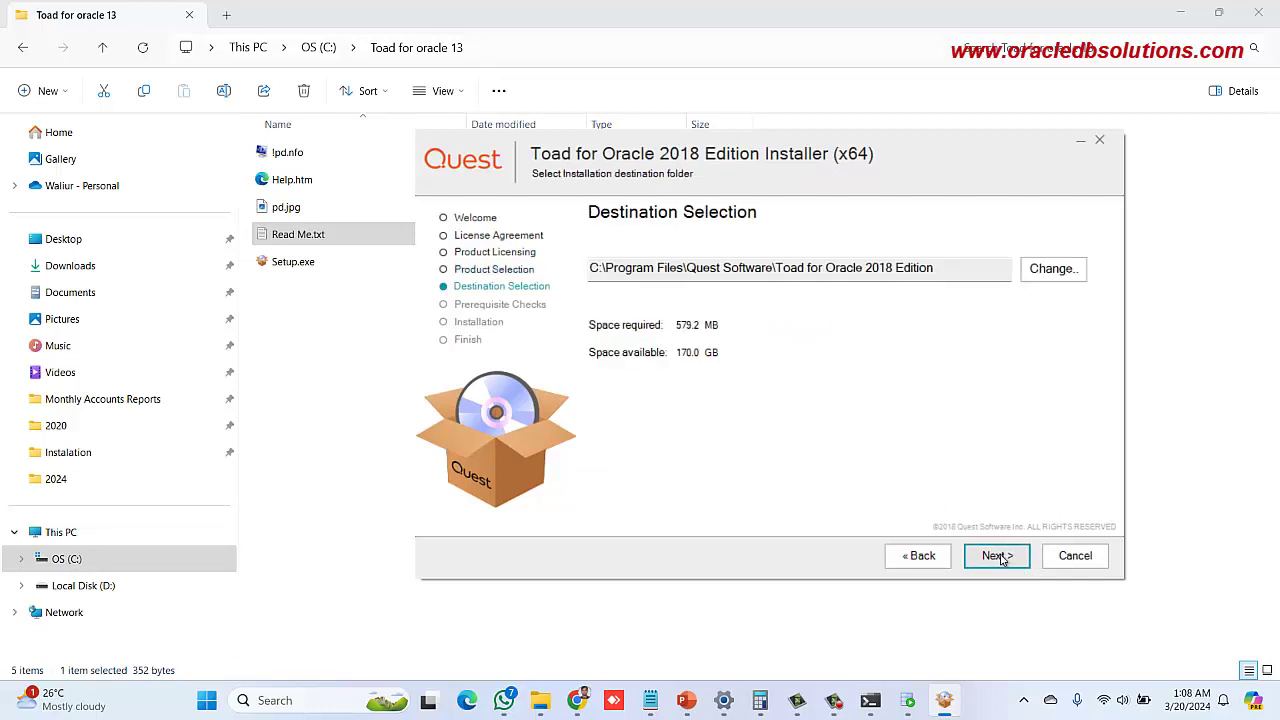
Install to the default location, finish setup, agree to the restart, and minimize the folder
left_click(1000, 557)
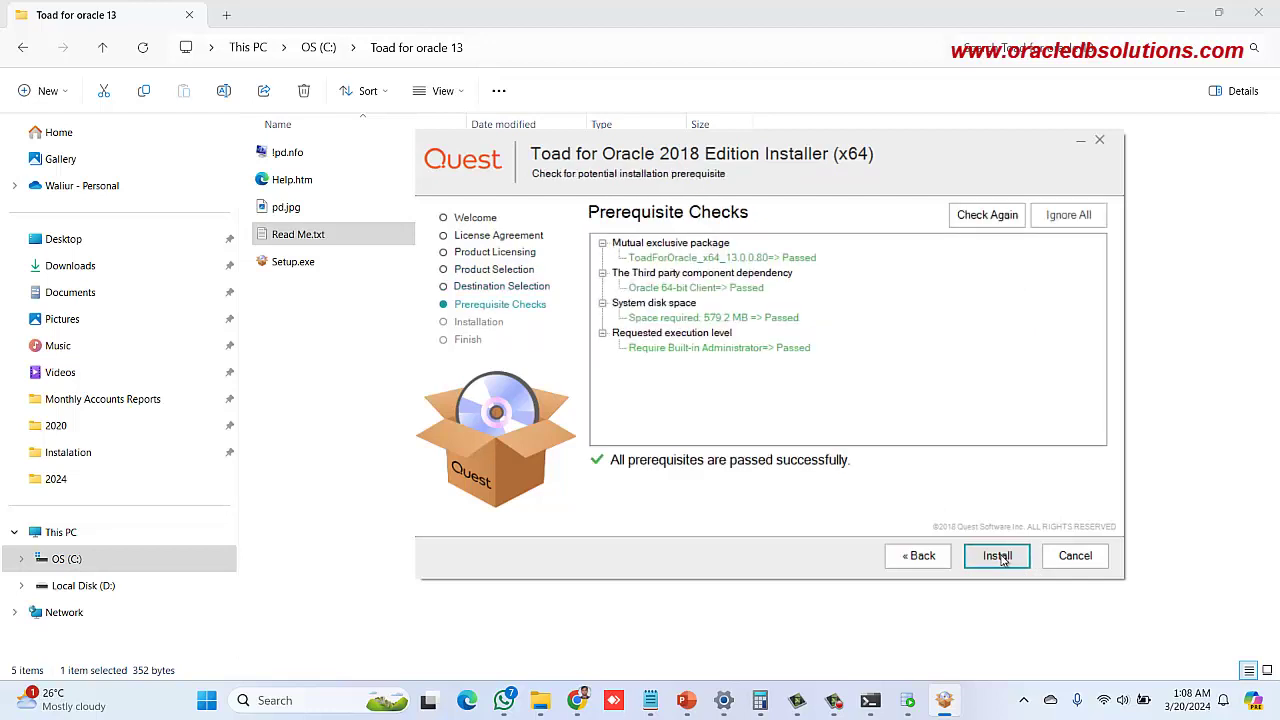
left_click(1000, 557)
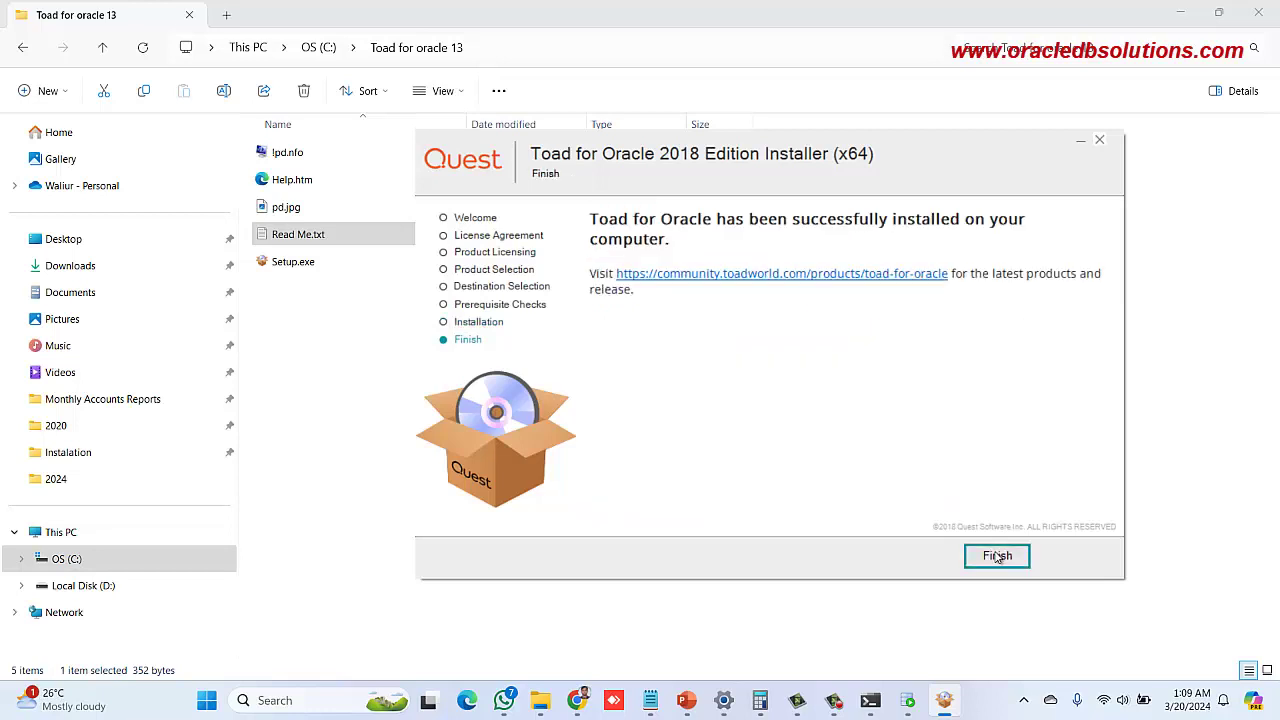
left_click(997, 557)
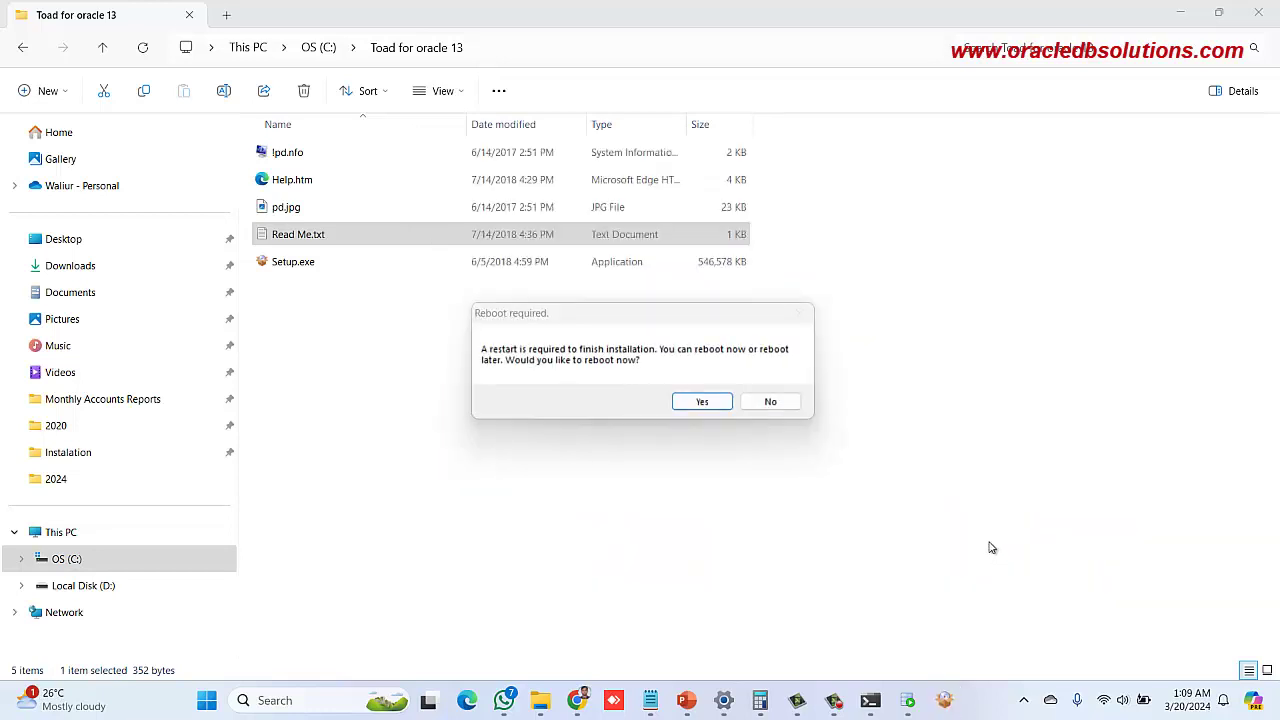
left_click(701, 402)
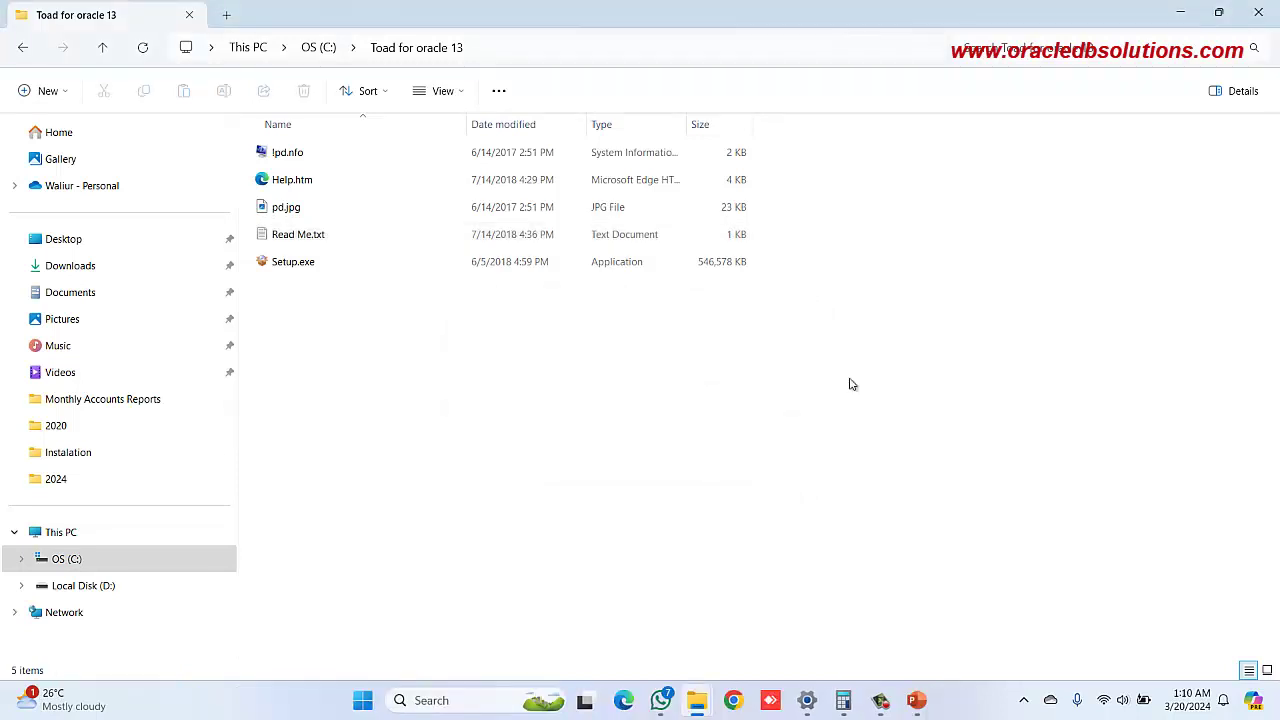
left_click(1181, 11)
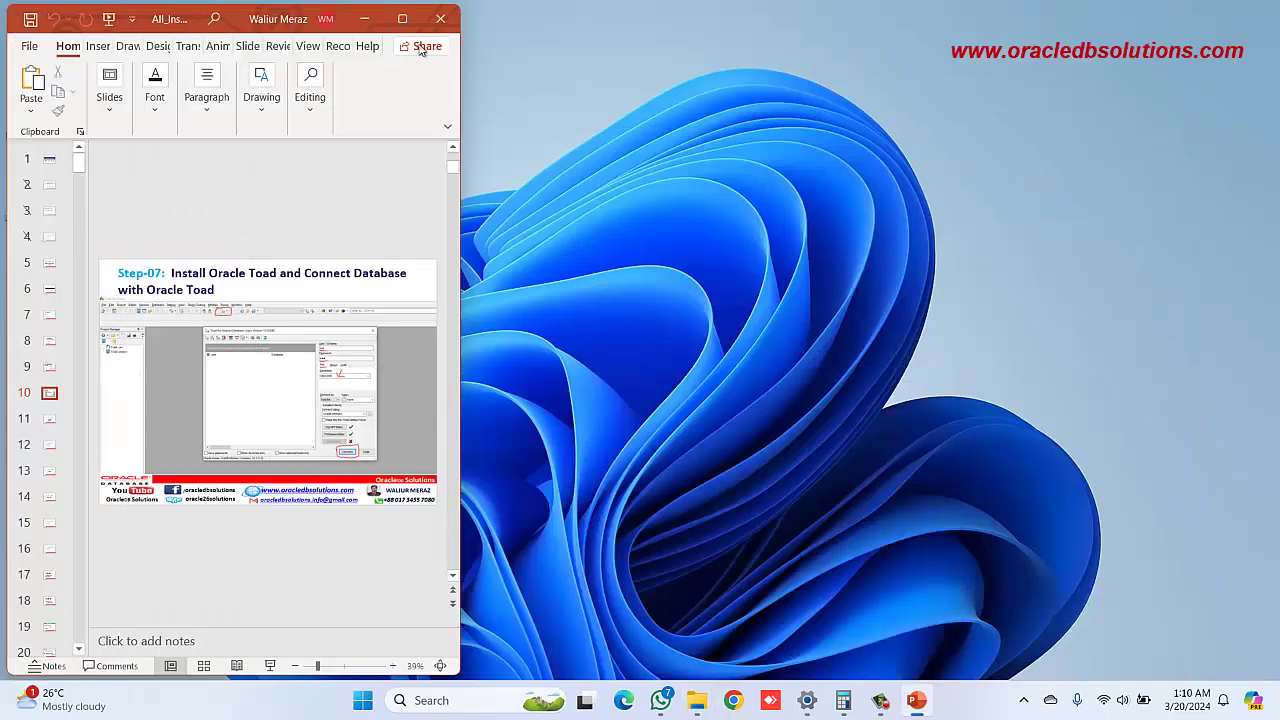
Minimize PowerPoint and start Toad for Oracle from its desktop icon
left_click(364, 18)
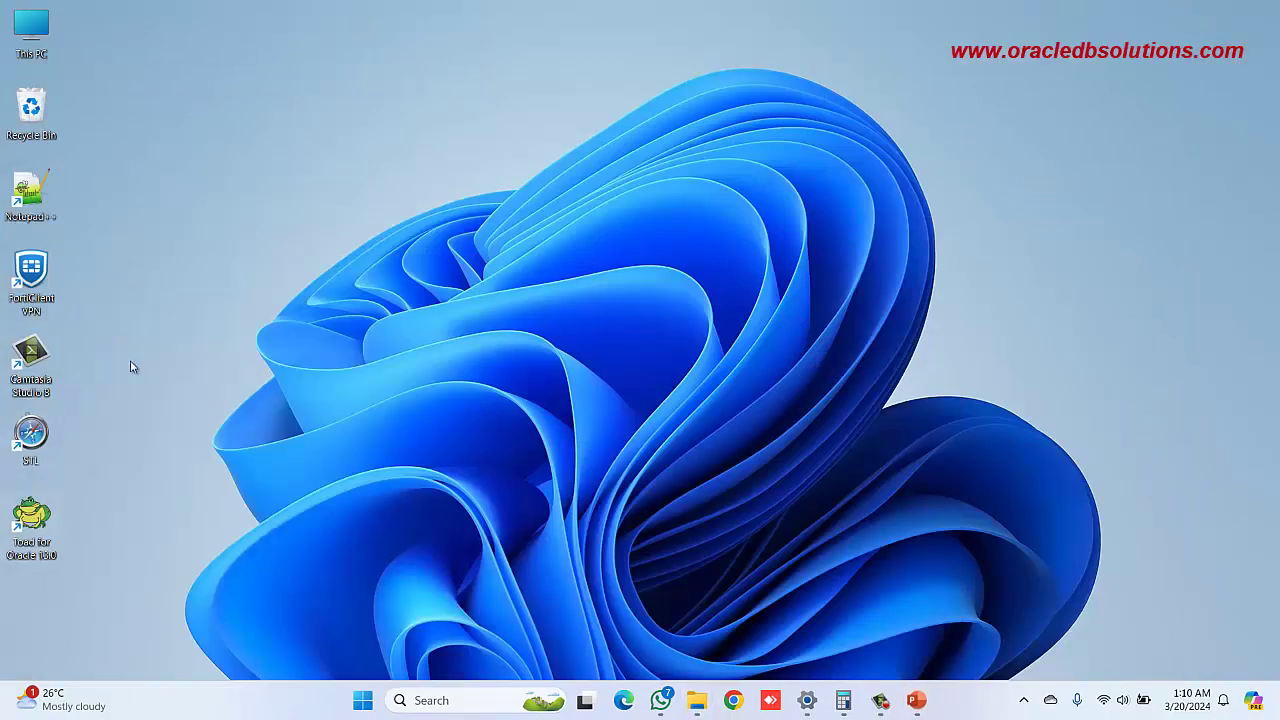
double_click(35, 537)
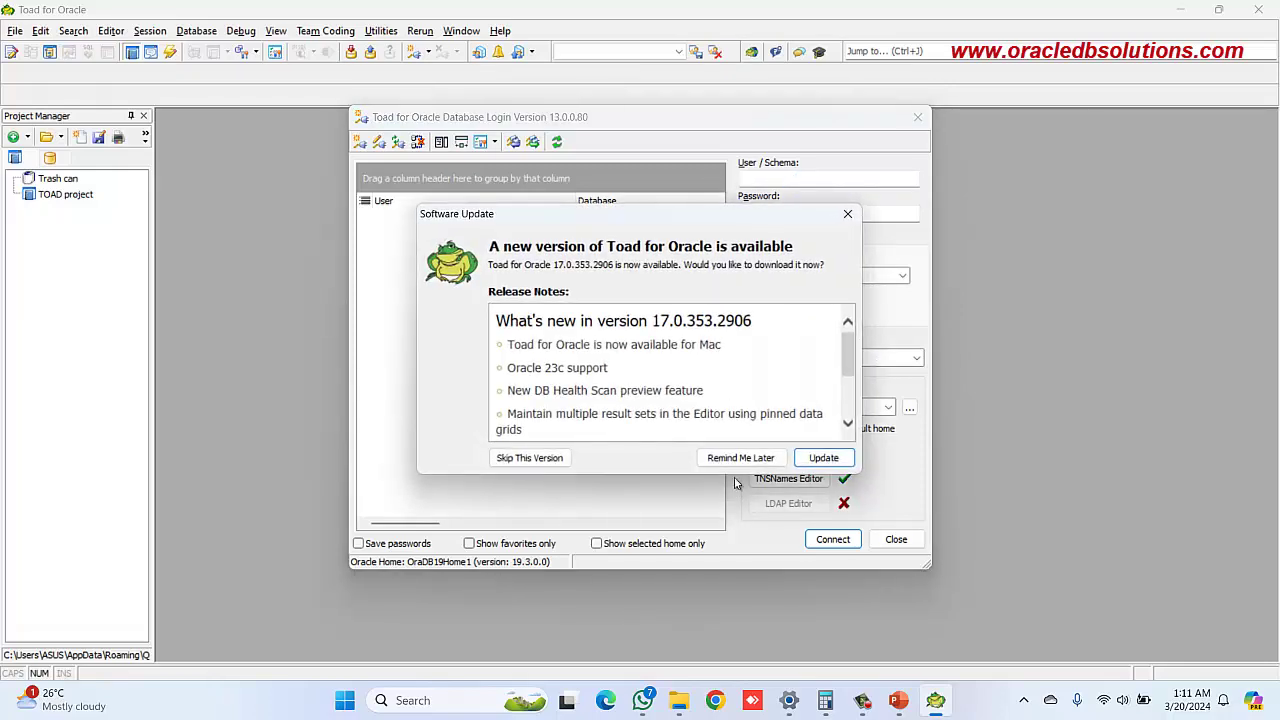
Postpone the update, log in as HR to ORCLPDB with the password, and maximize the editor
left_click(740, 458)
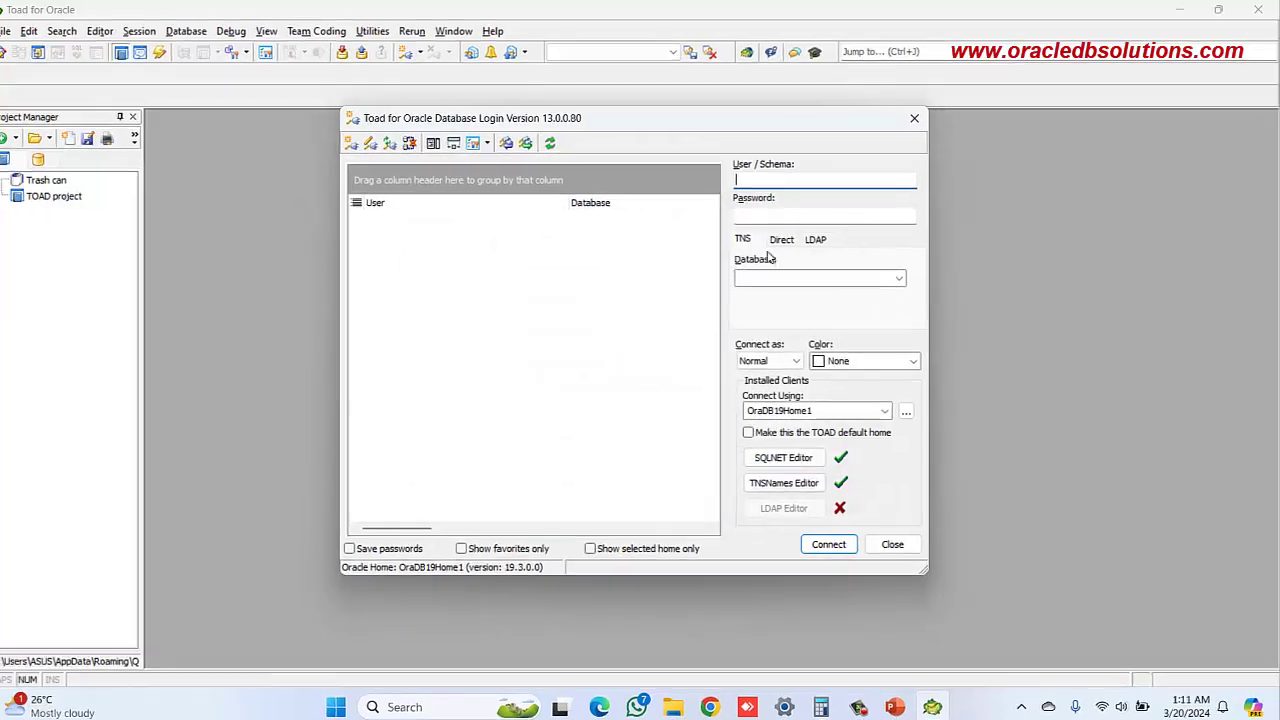
key("Tab")
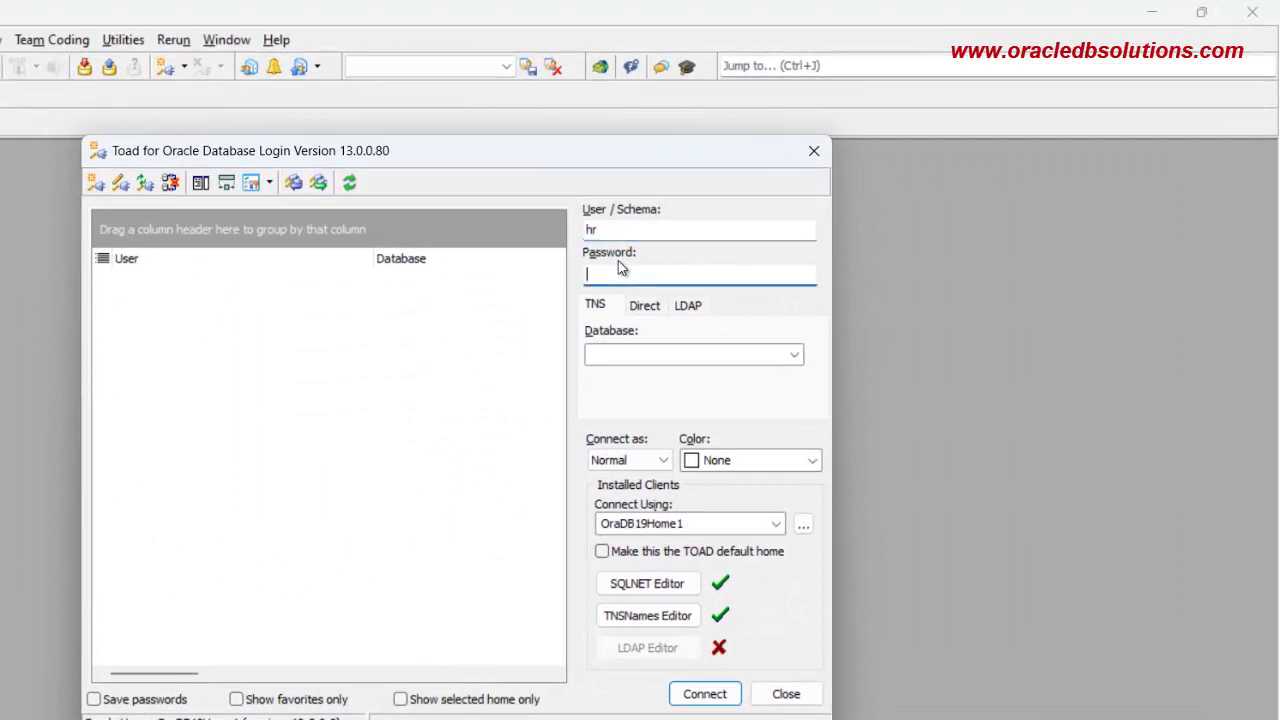
type("hr")
key("Tab")
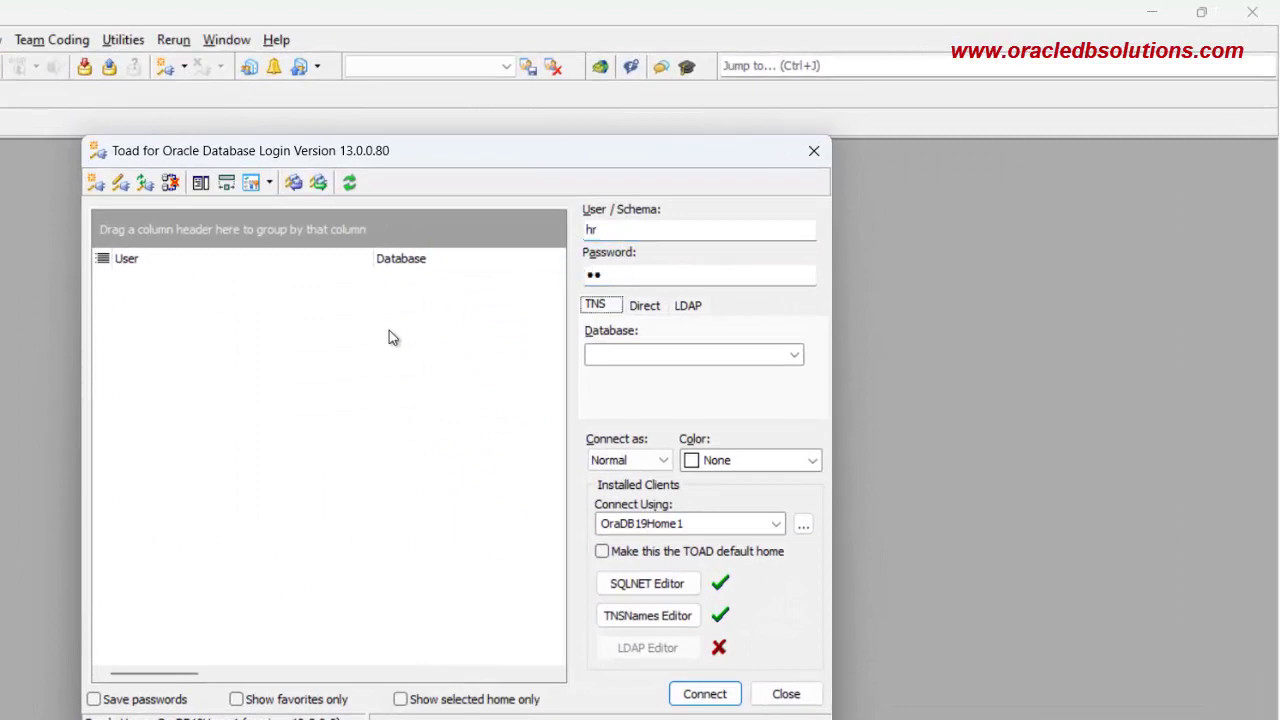
left_click(795, 358)
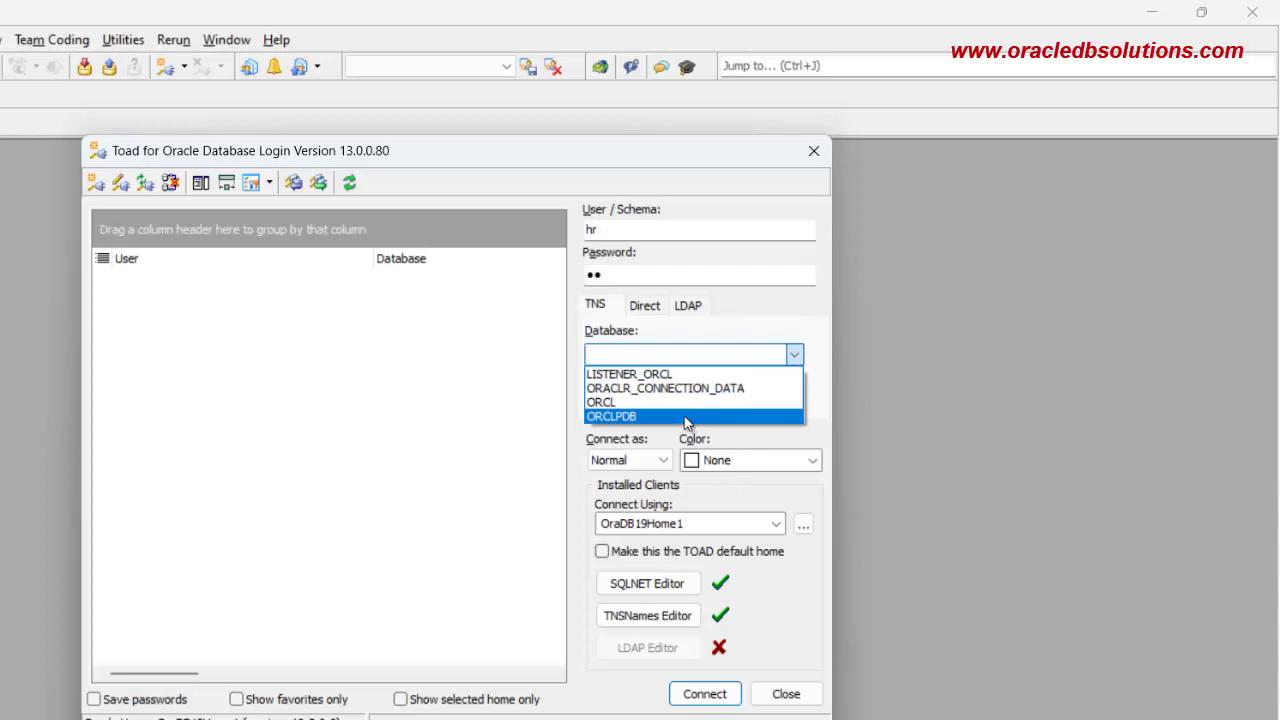
left_click(688, 418)
left_click(601, 310)
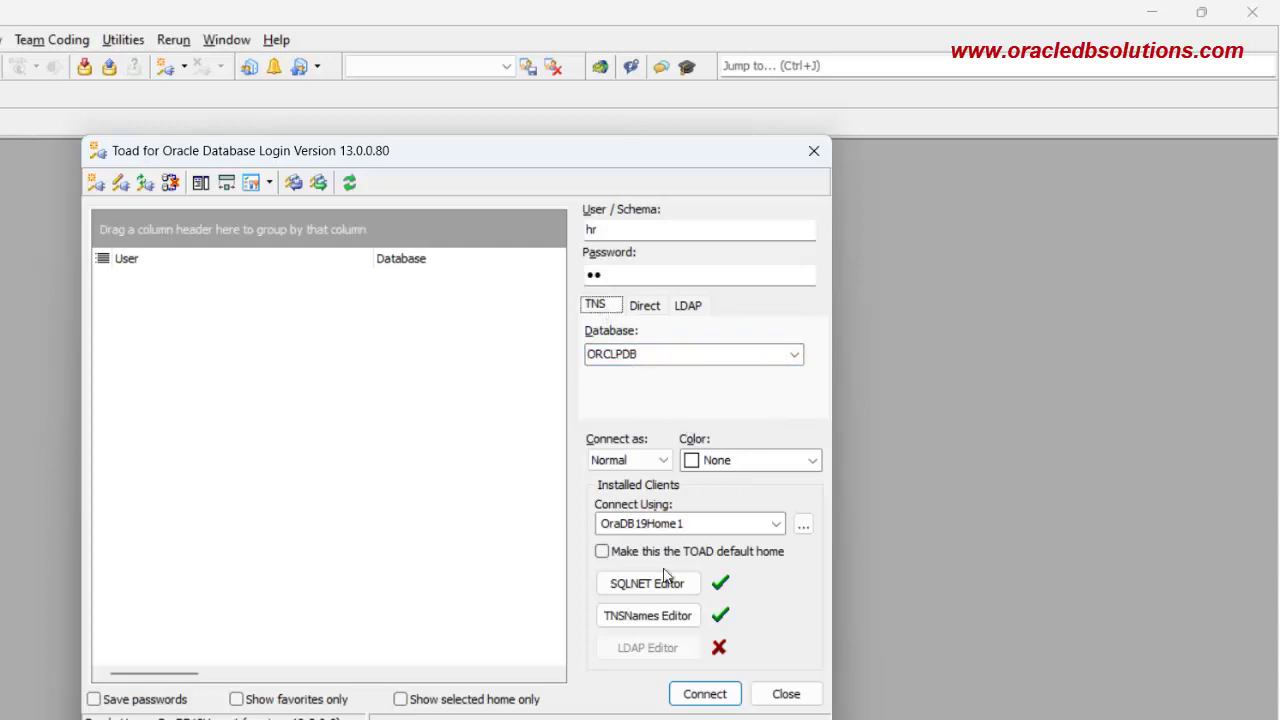
left_click(706, 694)
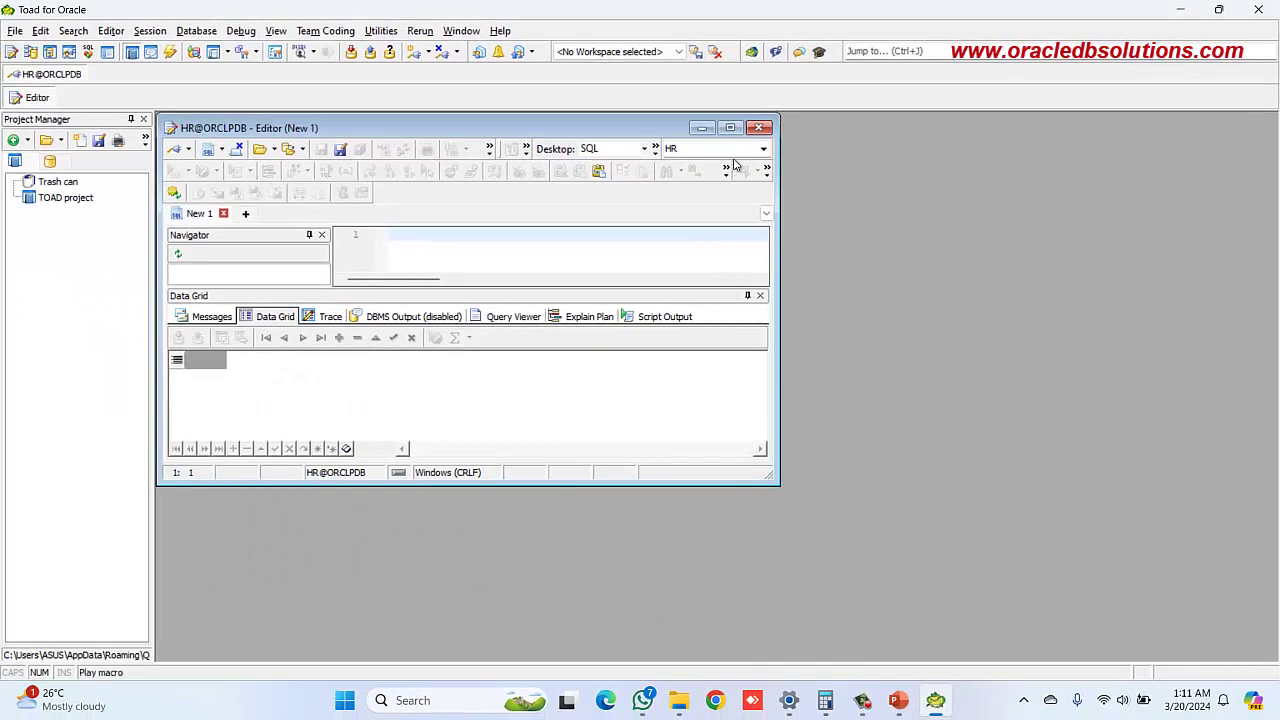
left_click(730, 127)
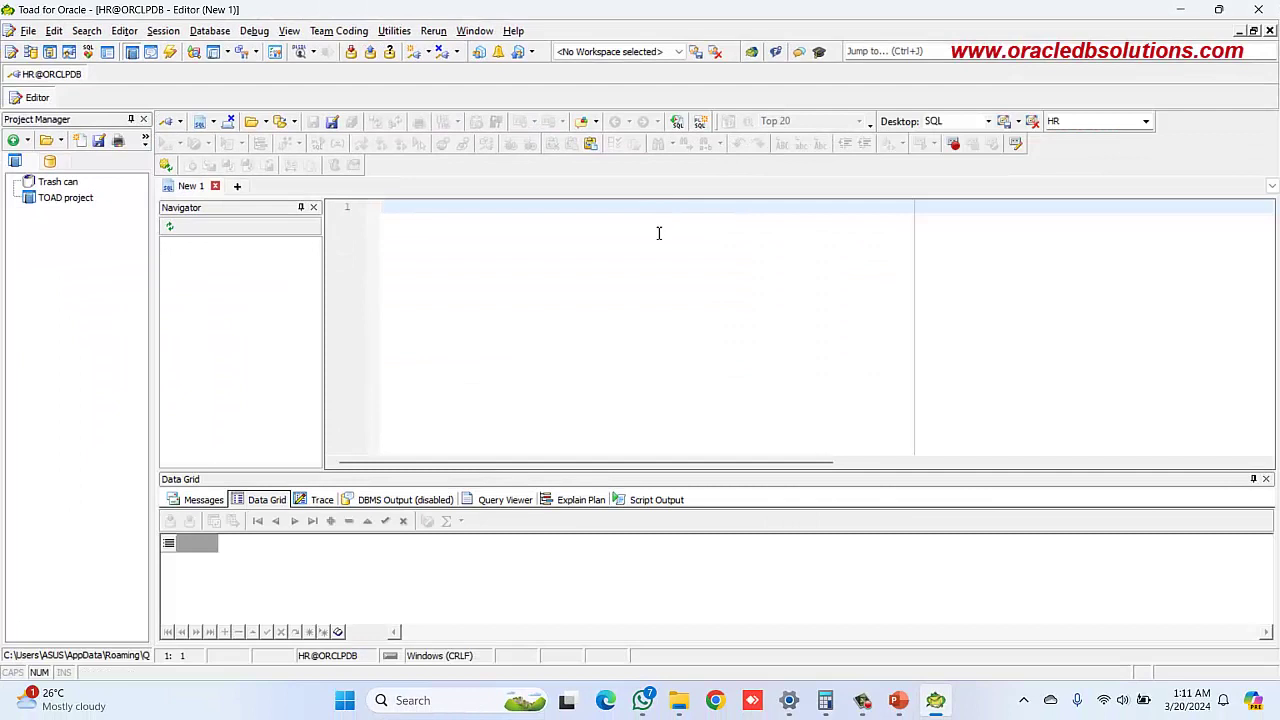